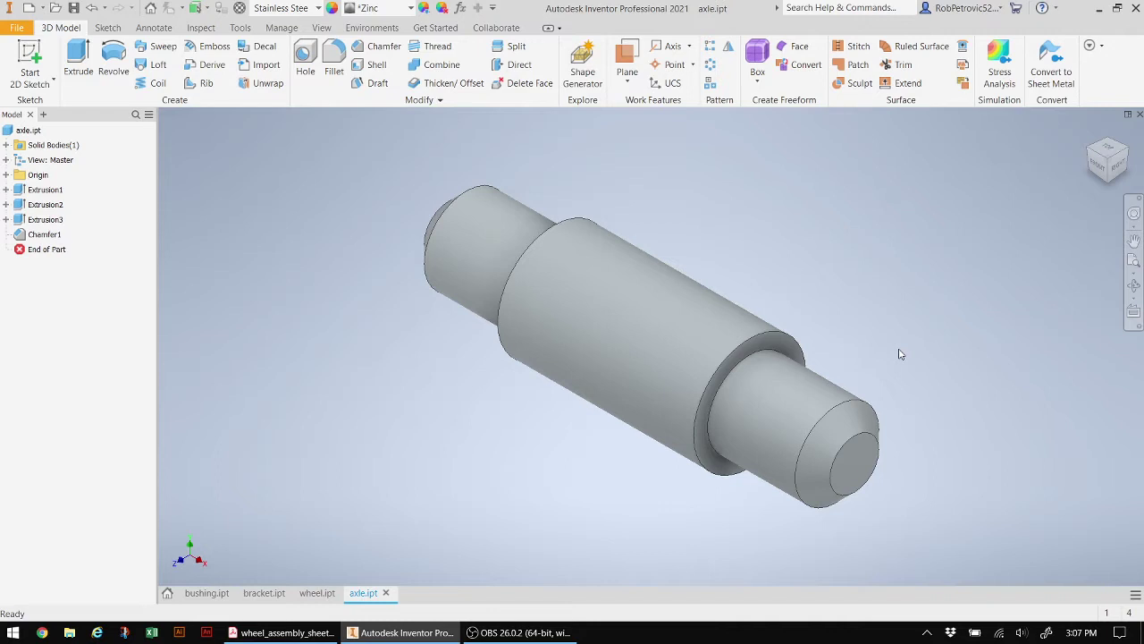
Look over the bushing, bracket, wheel and axle parts, then start a new assembly, Assembly1.
left_click(205, 596)
left_click(285, 597)
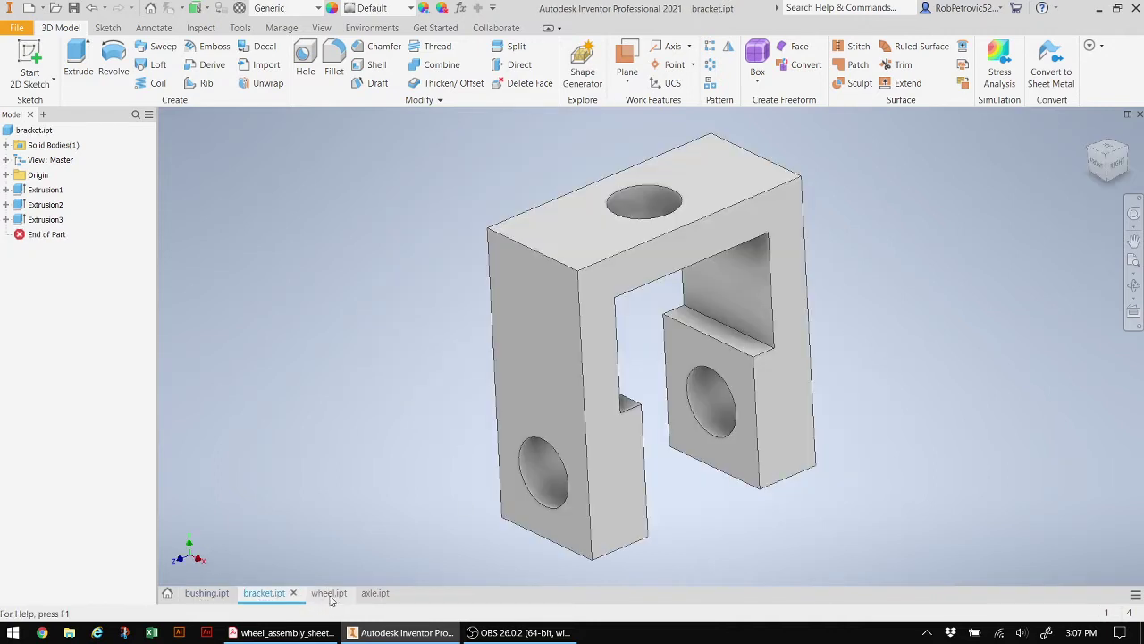
left_click(328, 597)
left_click(376, 597)
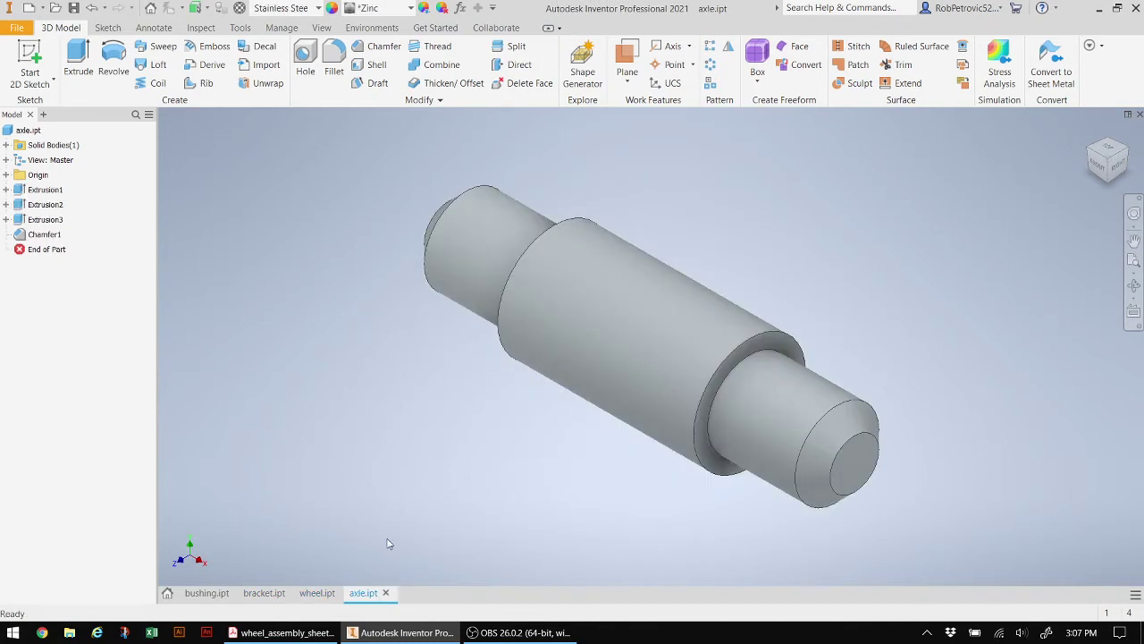
left_click(168, 594)
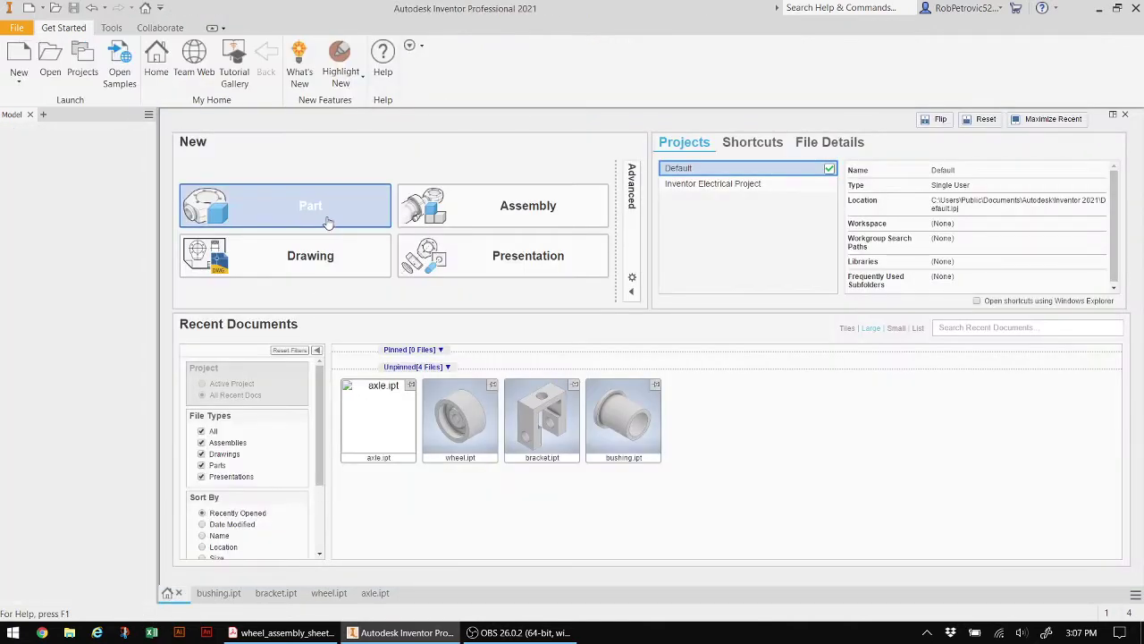
left_click(536, 208)
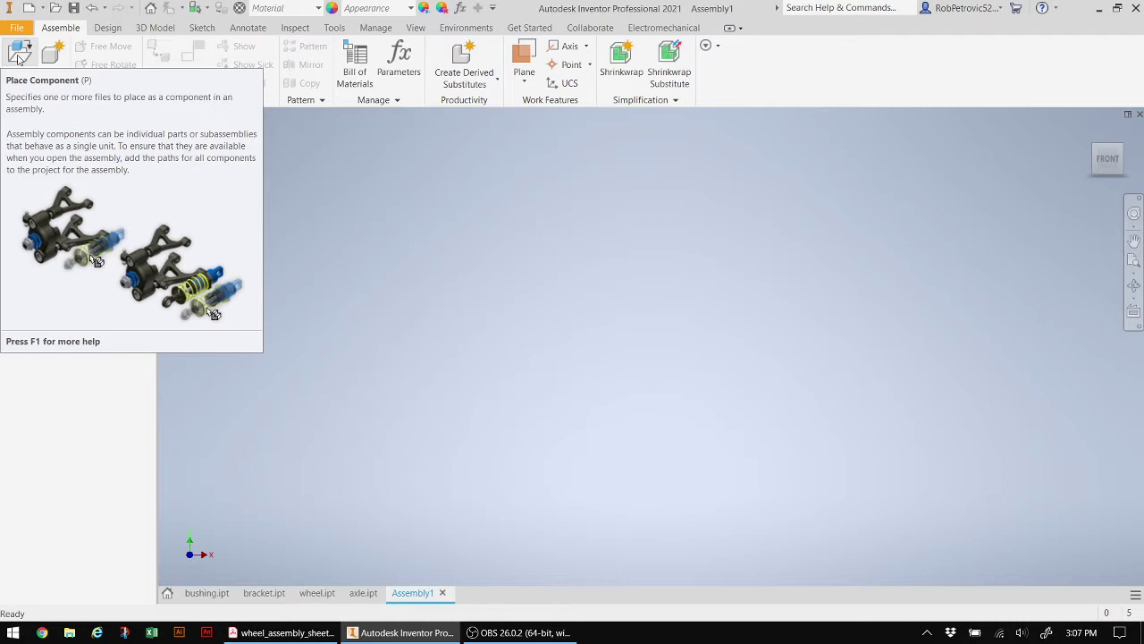
Place one instance of bracket.ipt in the assembly.
left_click(18, 56)
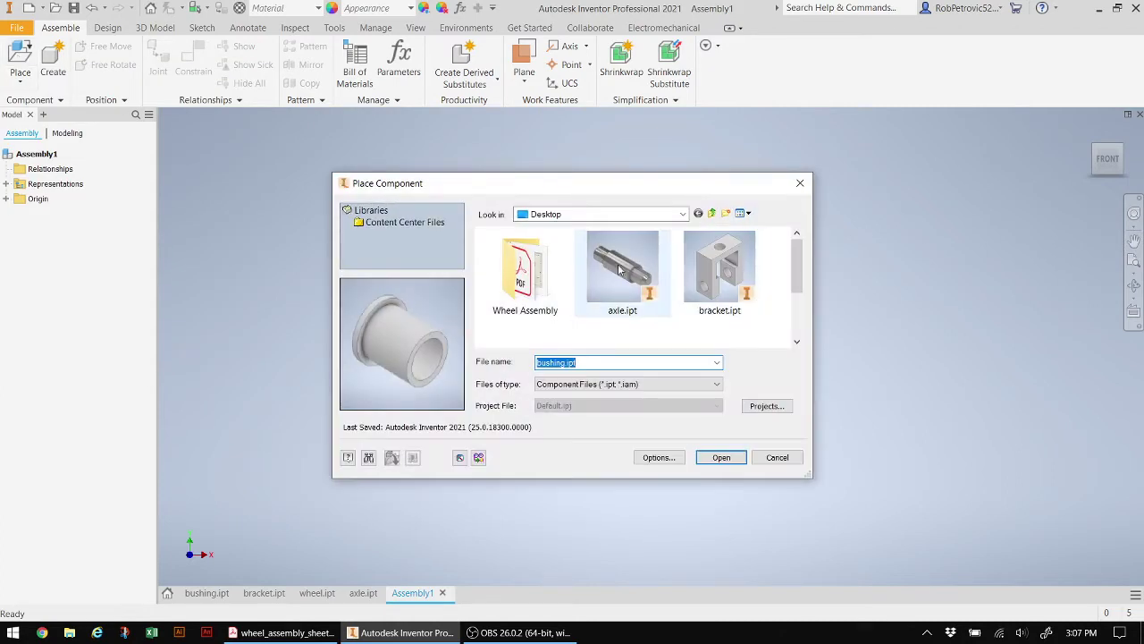
mouse_move(801, 266)
left_mouse_down()
mouse_move(802, 299)
mouse_move(802, 270)
left_mouse_up()
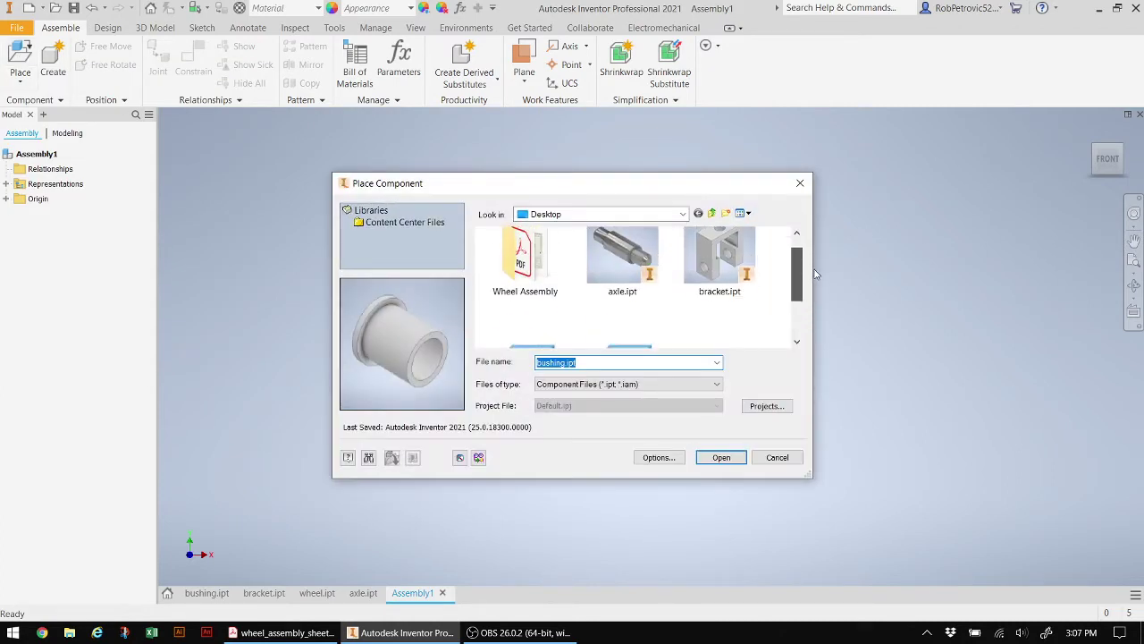
left_click(716, 261)
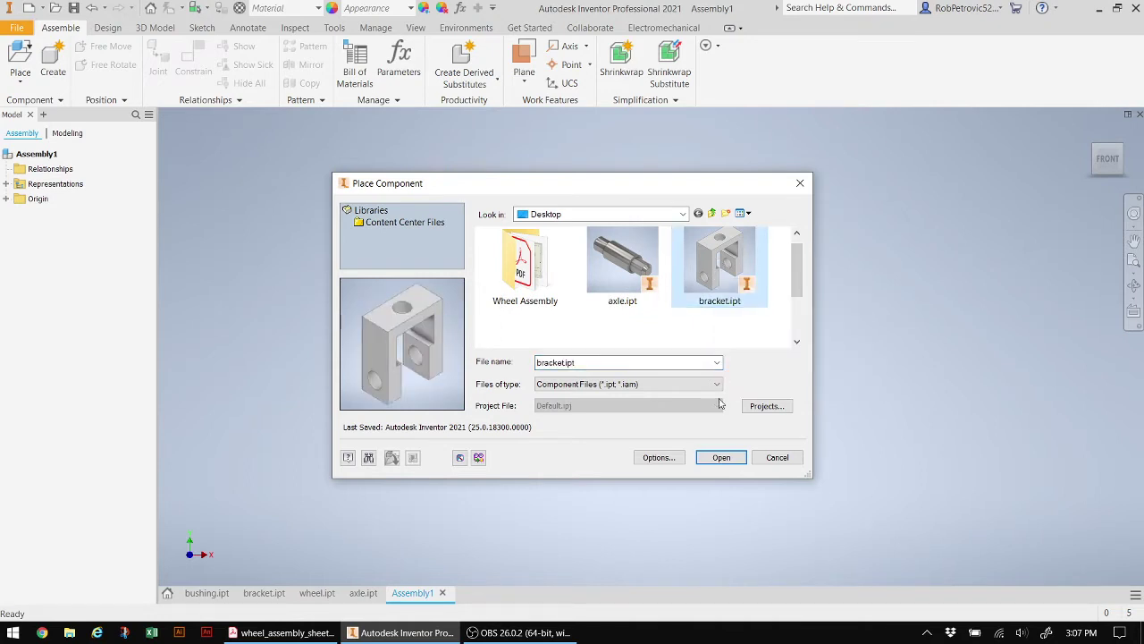
left_click(723, 457)
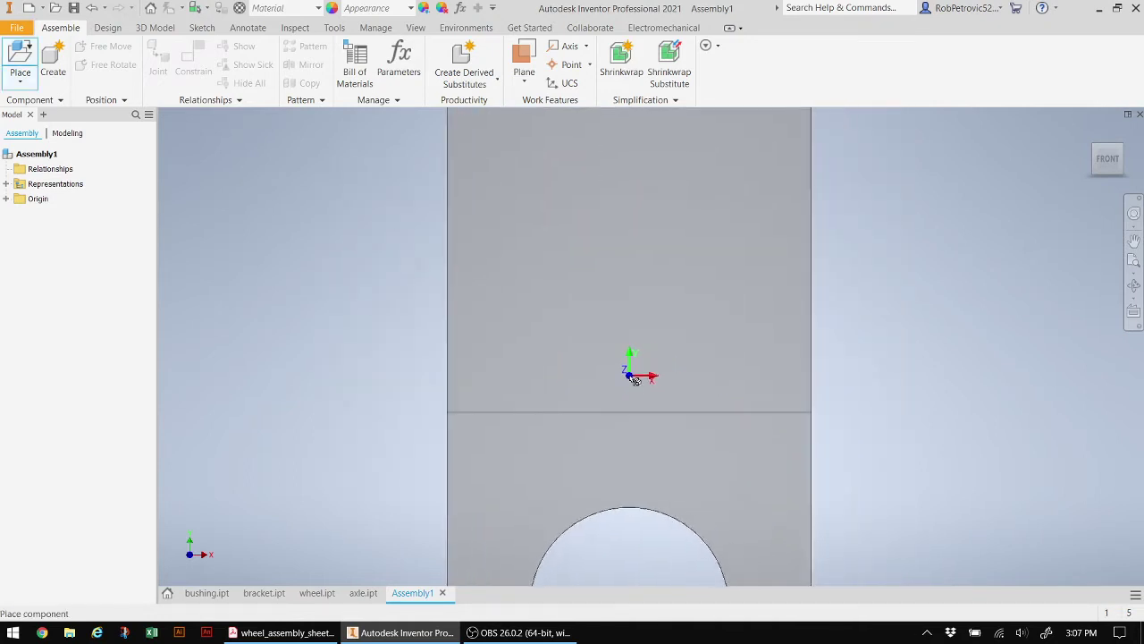
left_click(892, 381)
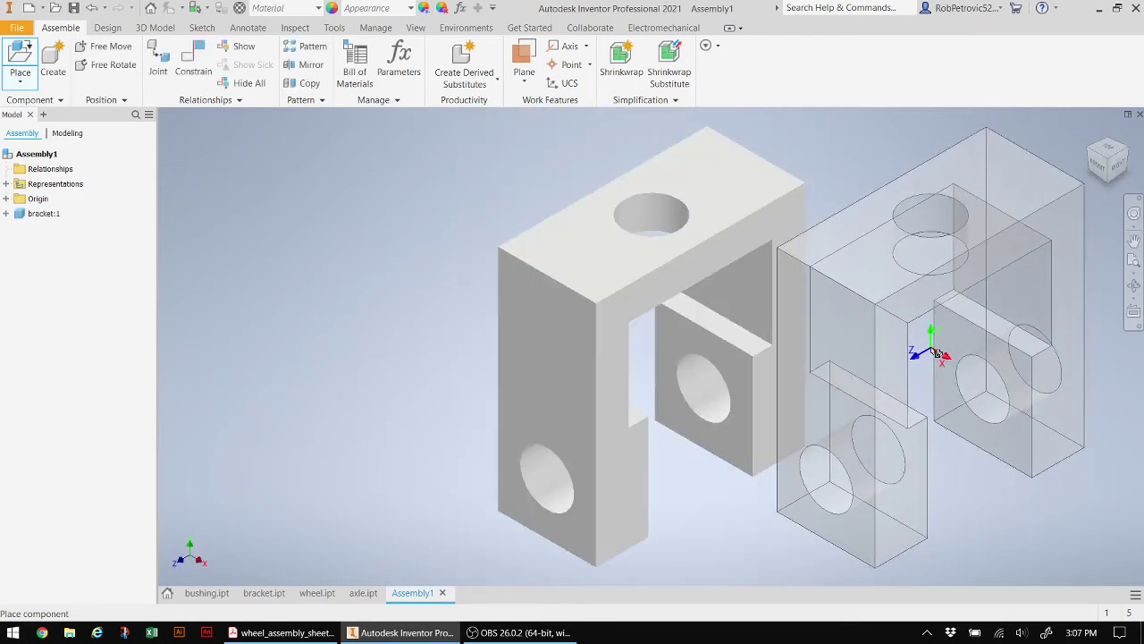
right_click(934, 352)
left_click(984, 350)
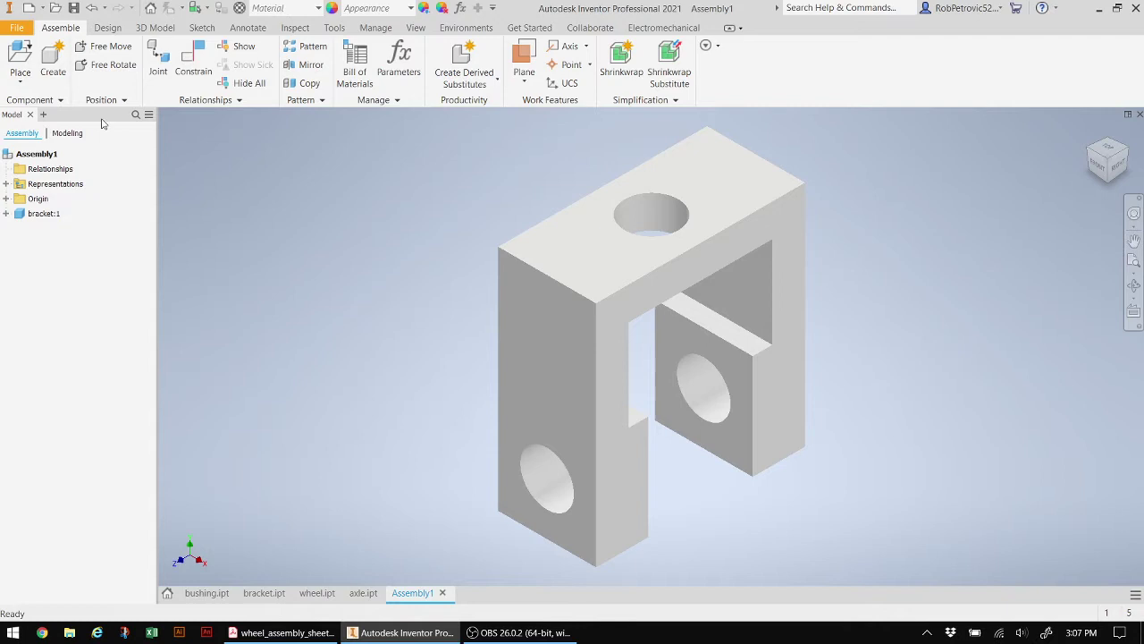
Place one instance of axle.ipt to the left of the bracket.
left_click(21, 64)
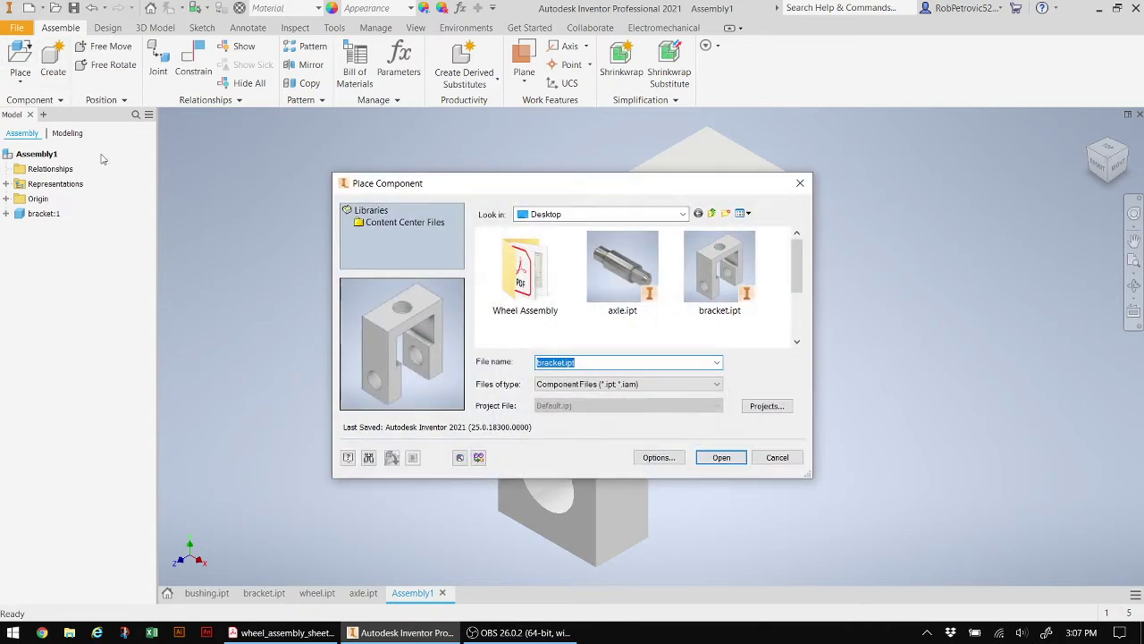
left_click(624, 274)
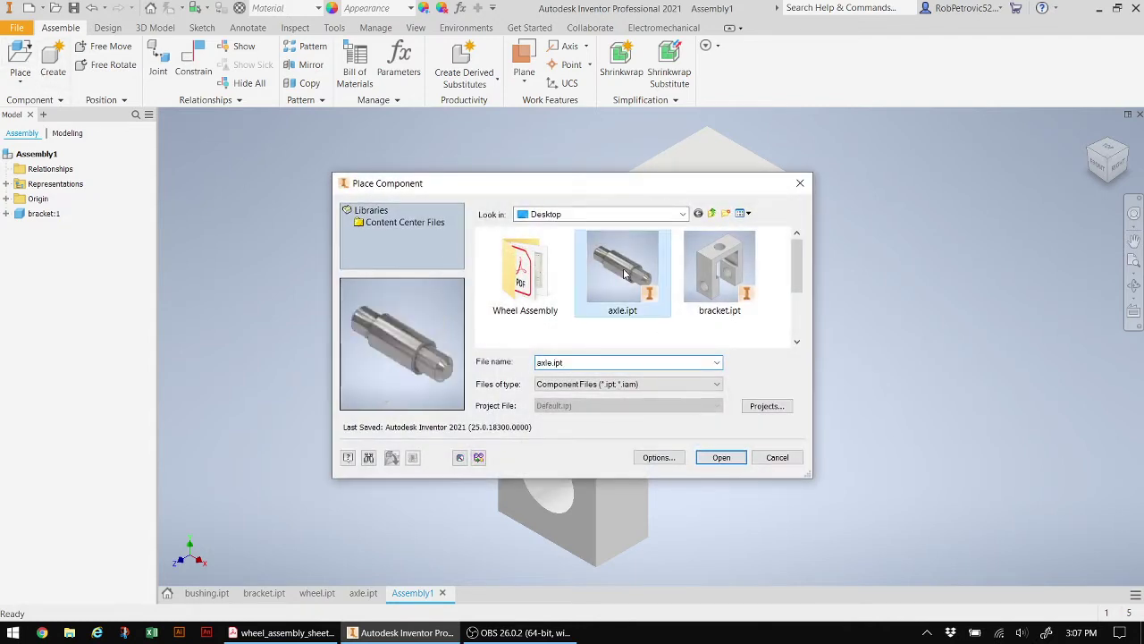
left_click(721, 458)
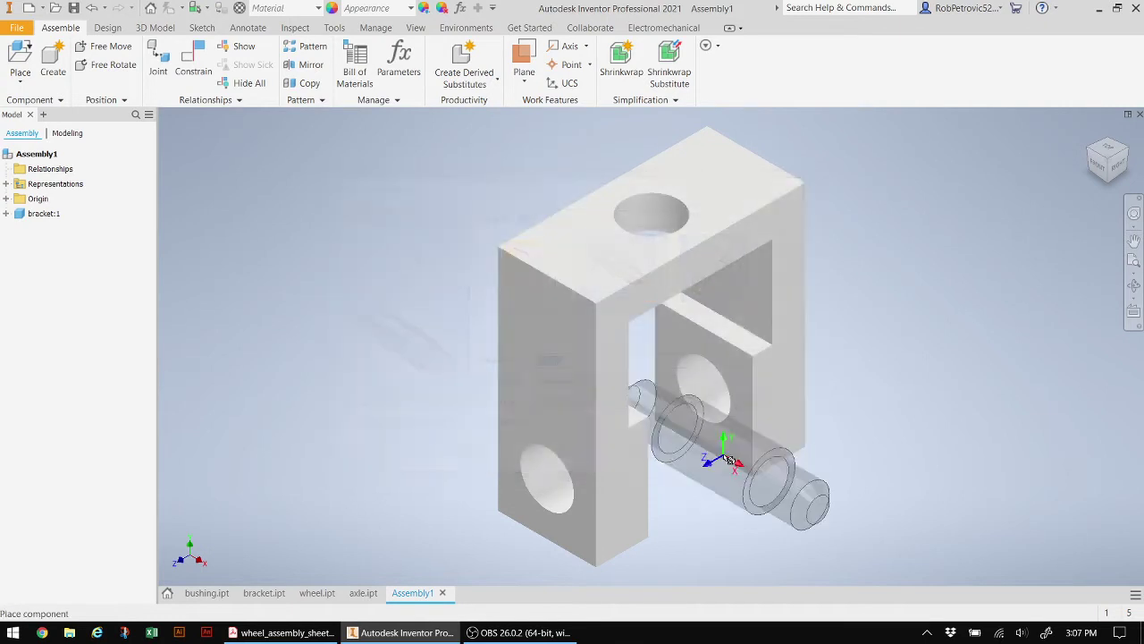
left_click(325, 272)
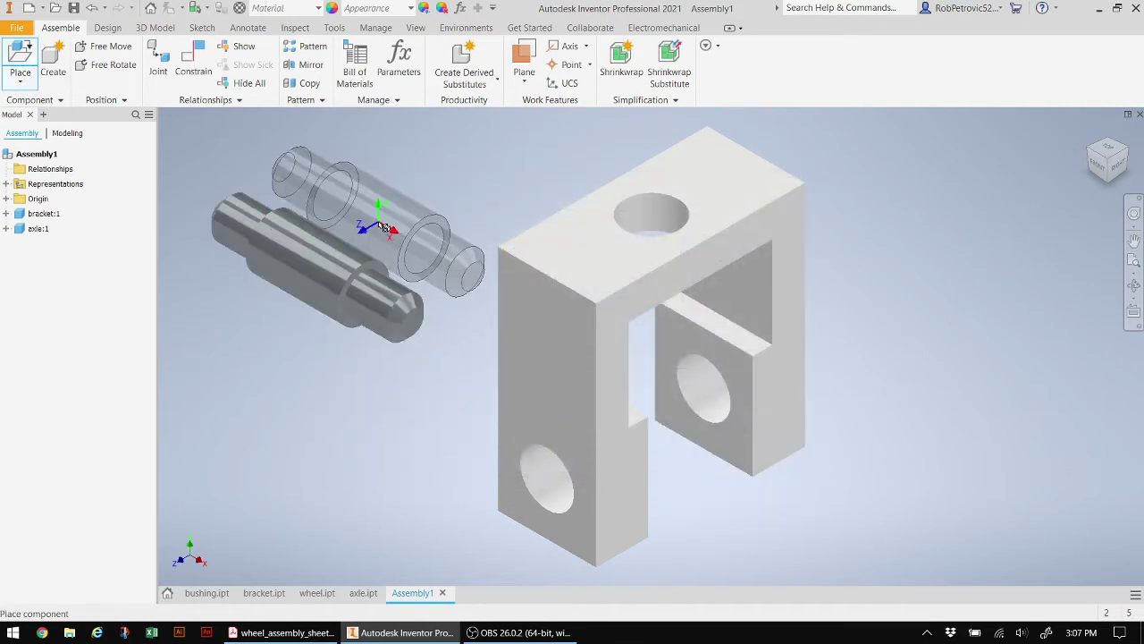
right_click(376, 232)
left_click(433, 305)
Place one instance of wheel.ipt below and right of the bracket.
scroll(431, 348, "down", 5)
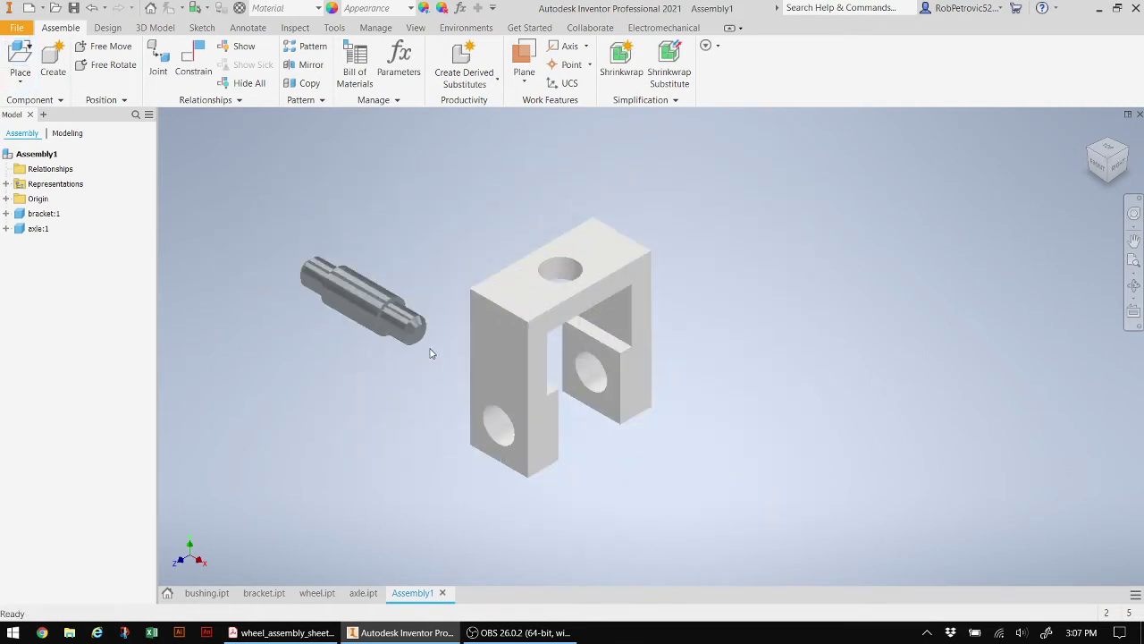
left_click(20, 60)
scroll(581, 308, "down", 2)
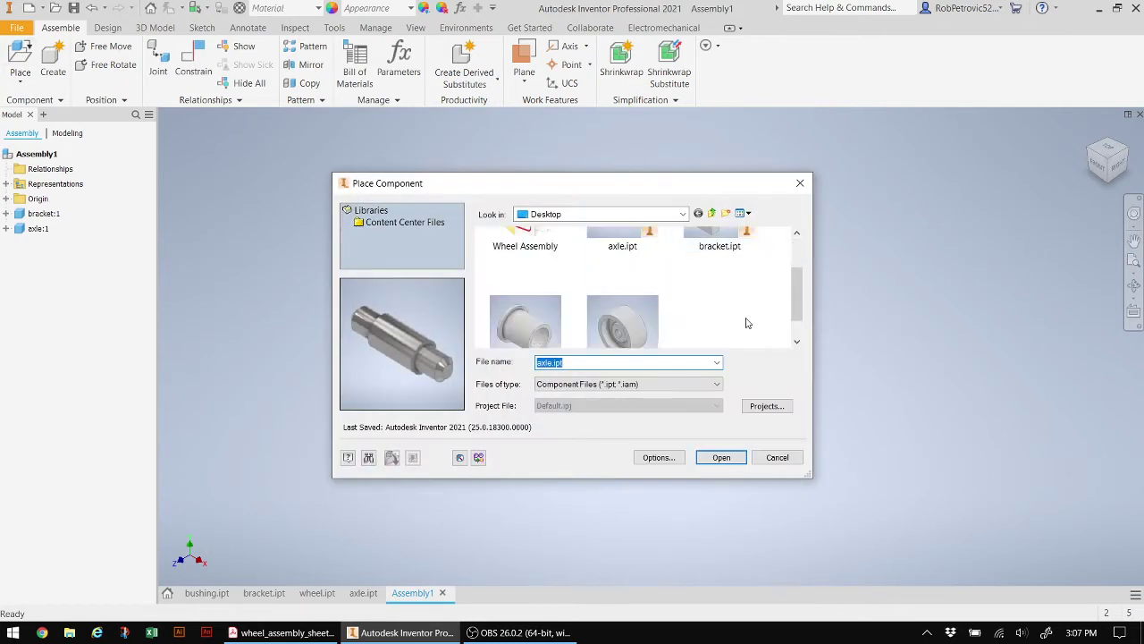
left_click(638, 304)
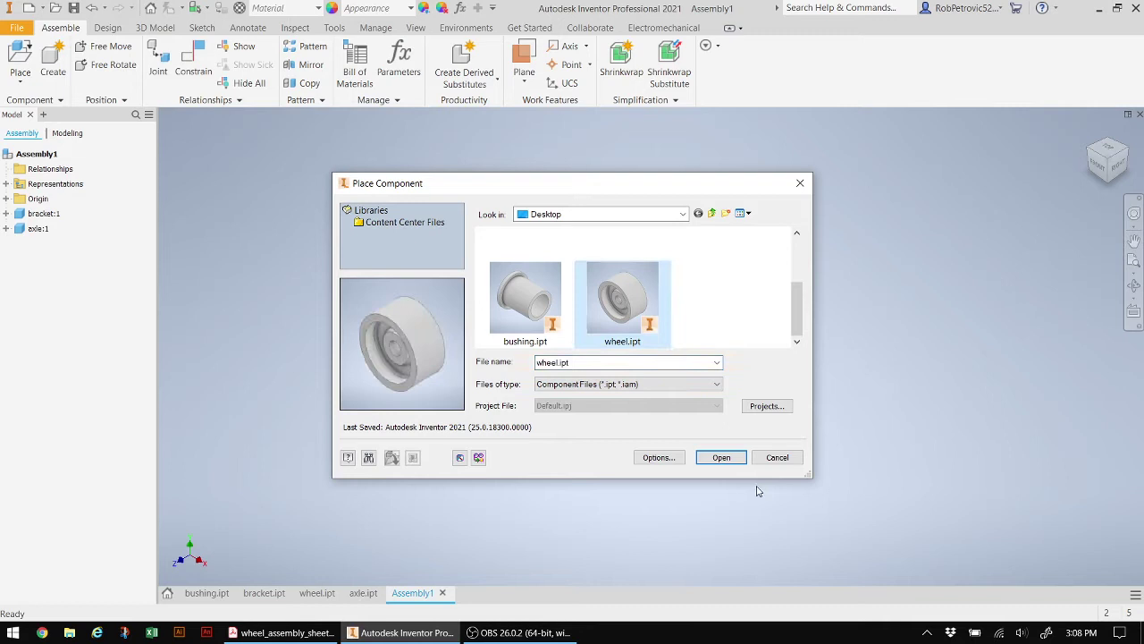
left_click(721, 458)
left_click(614, 432)
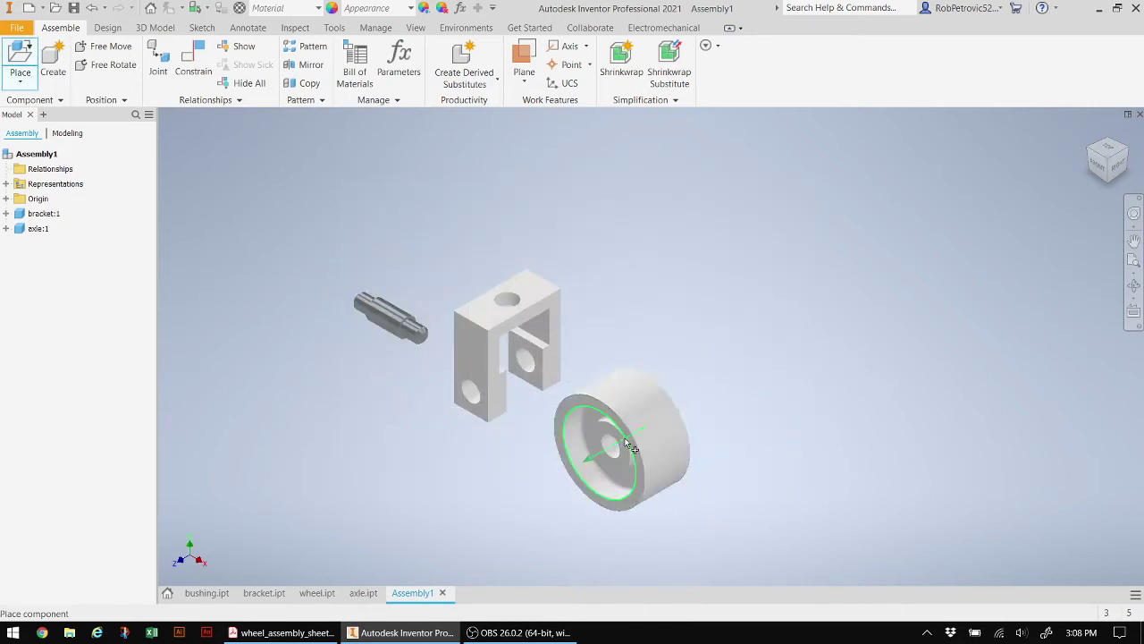
right_click(724, 422)
left_click(772, 424)
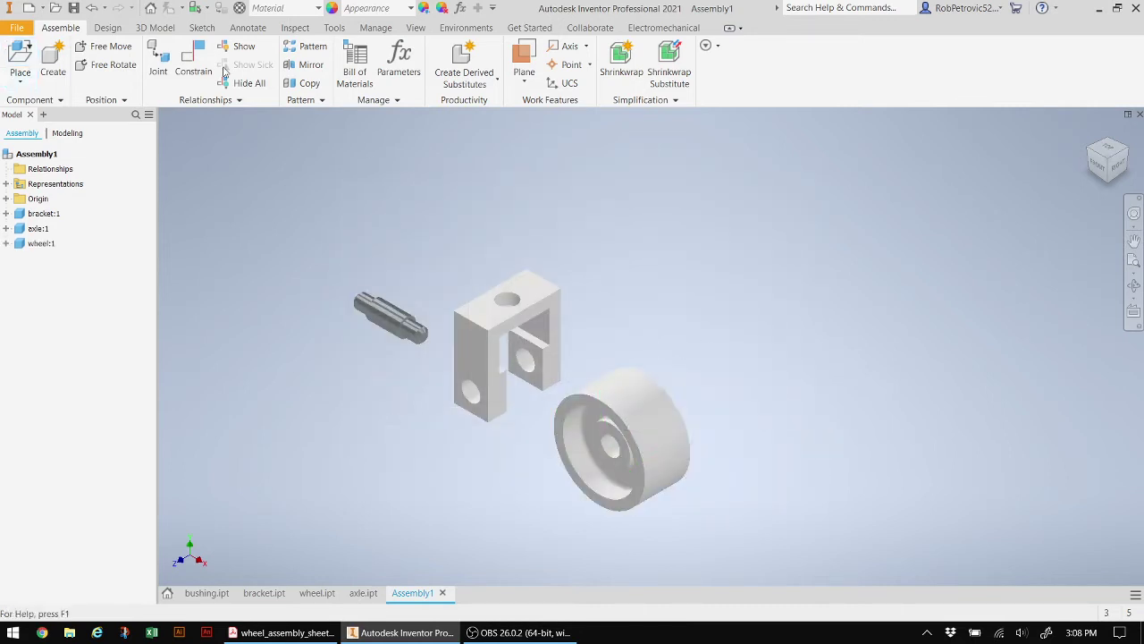
Place two instances of bushing.ipt above the axle.
left_click(19, 53)
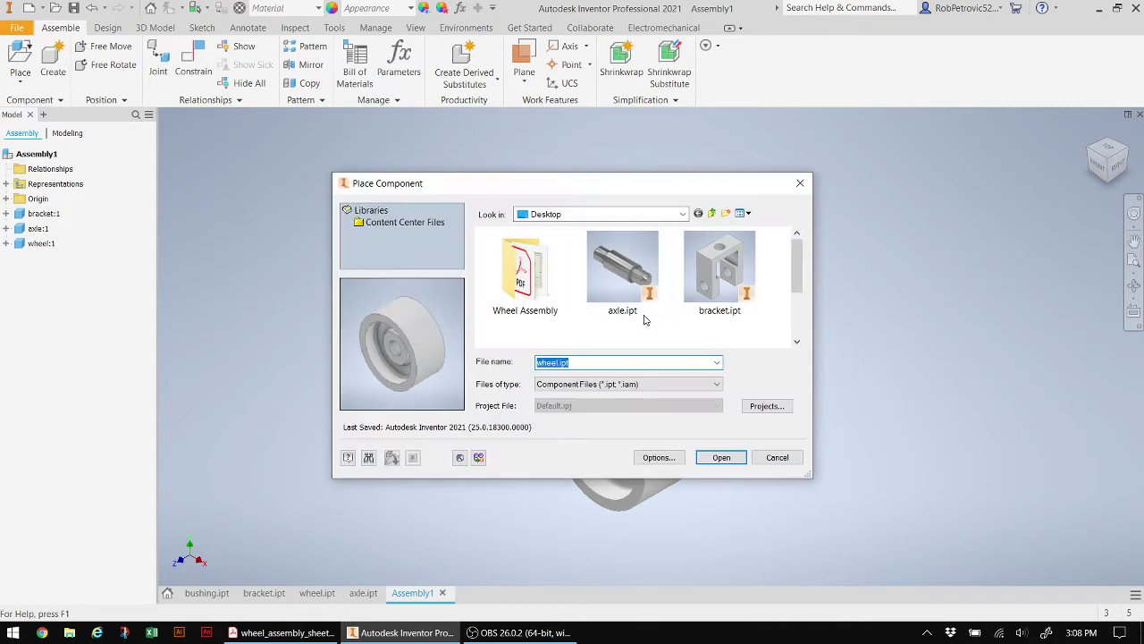
scroll(644, 319, "down", 2)
left_click(525, 299)
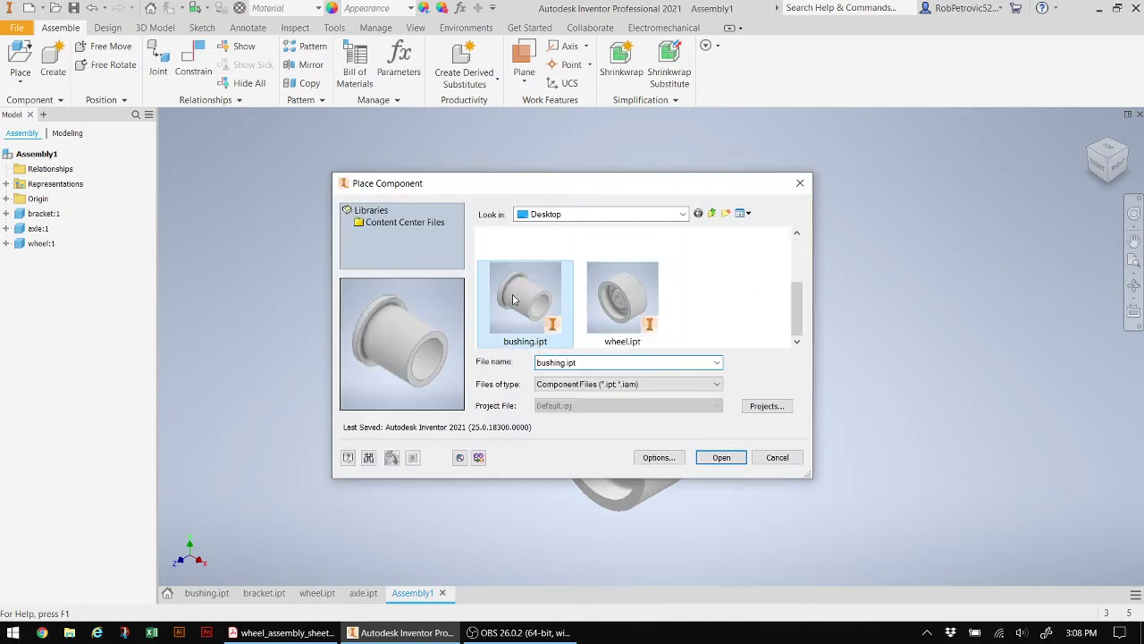
left_click(713, 459)
left_click(367, 239)
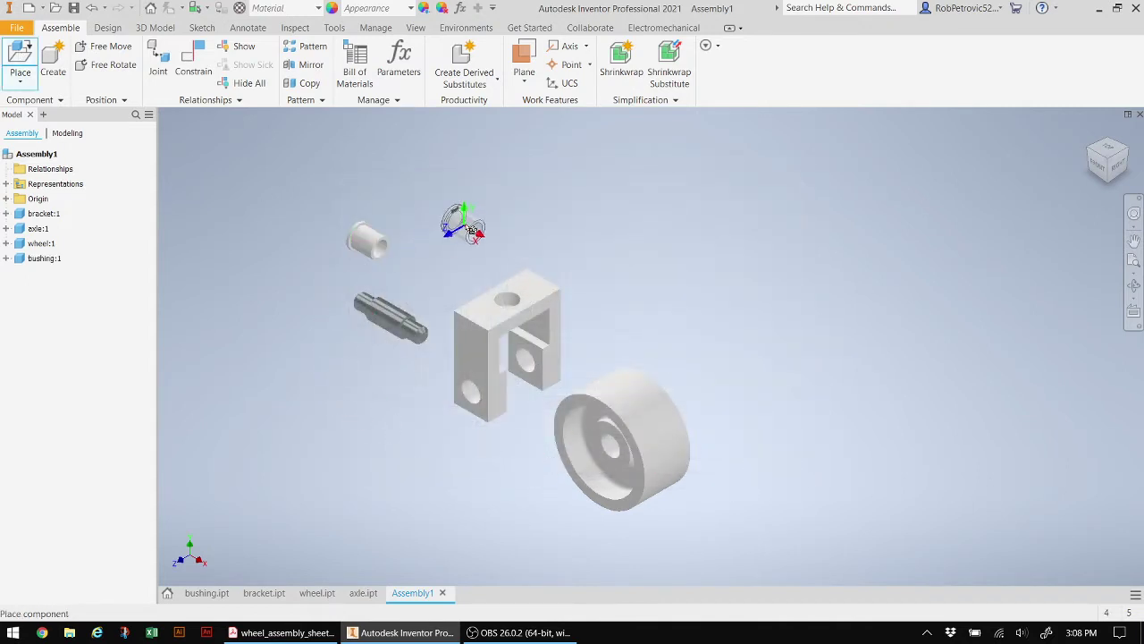
left_click(472, 231)
right_click(728, 266)
left_click(753, 263)
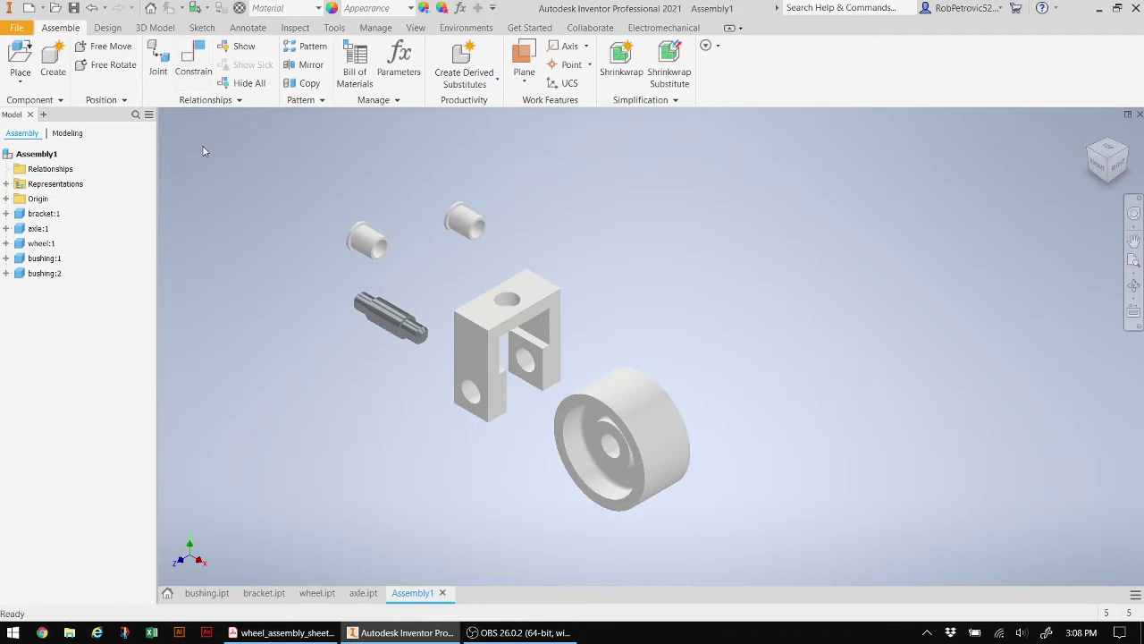
Insert-constrain the axle's axis to the bracket bore axis, then drag the axle to test it.
left_click(194, 61)
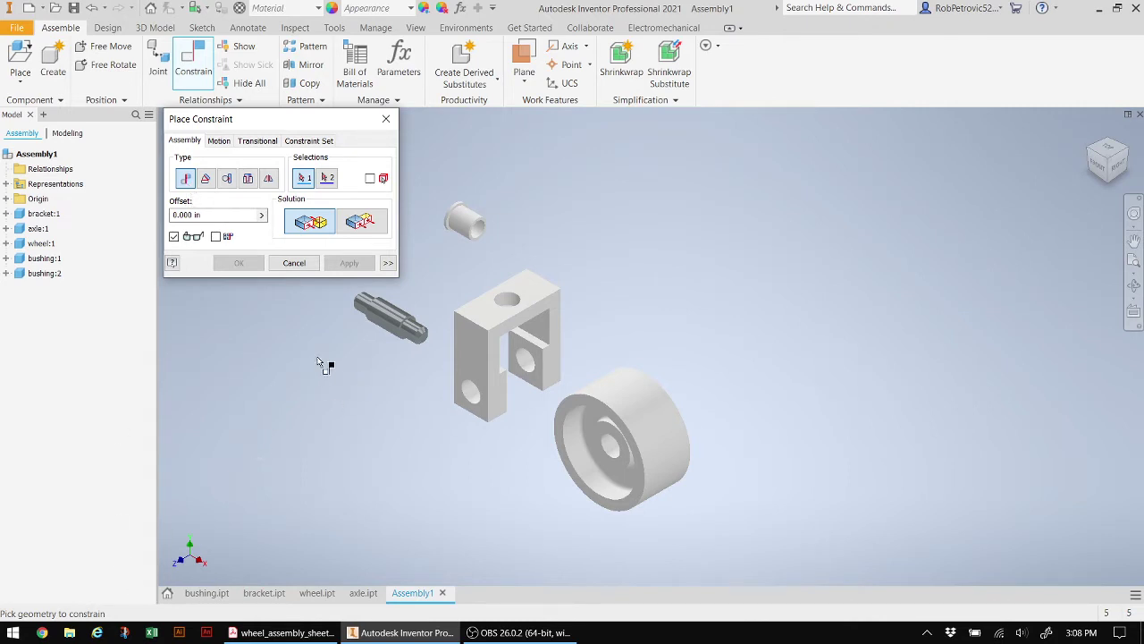
left_click(399, 329)
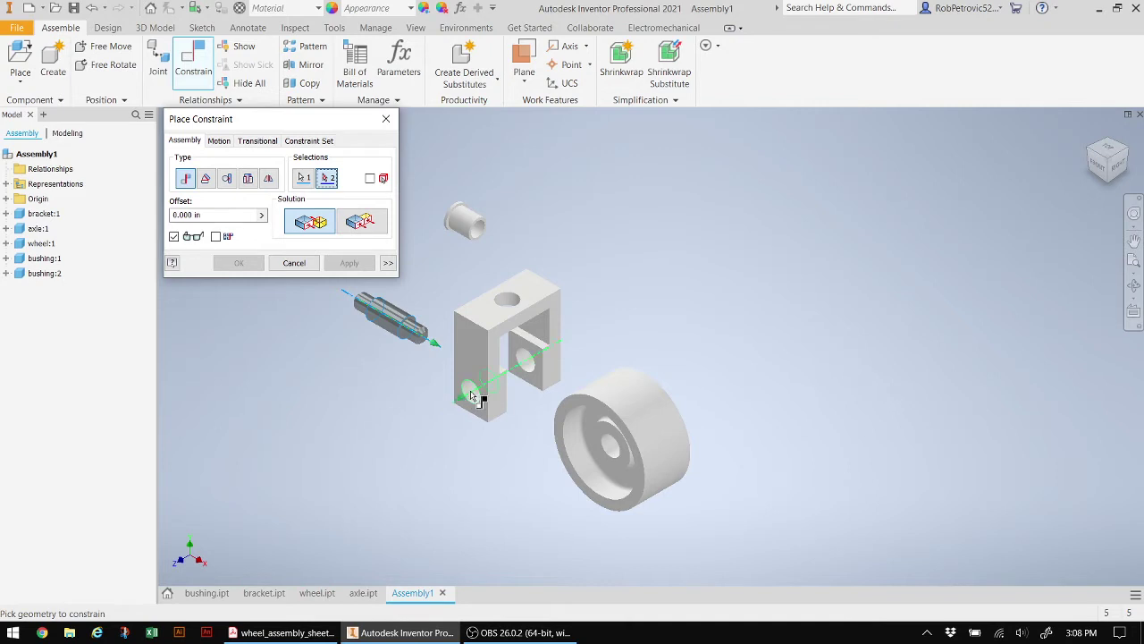
mouse_move(472, 397)
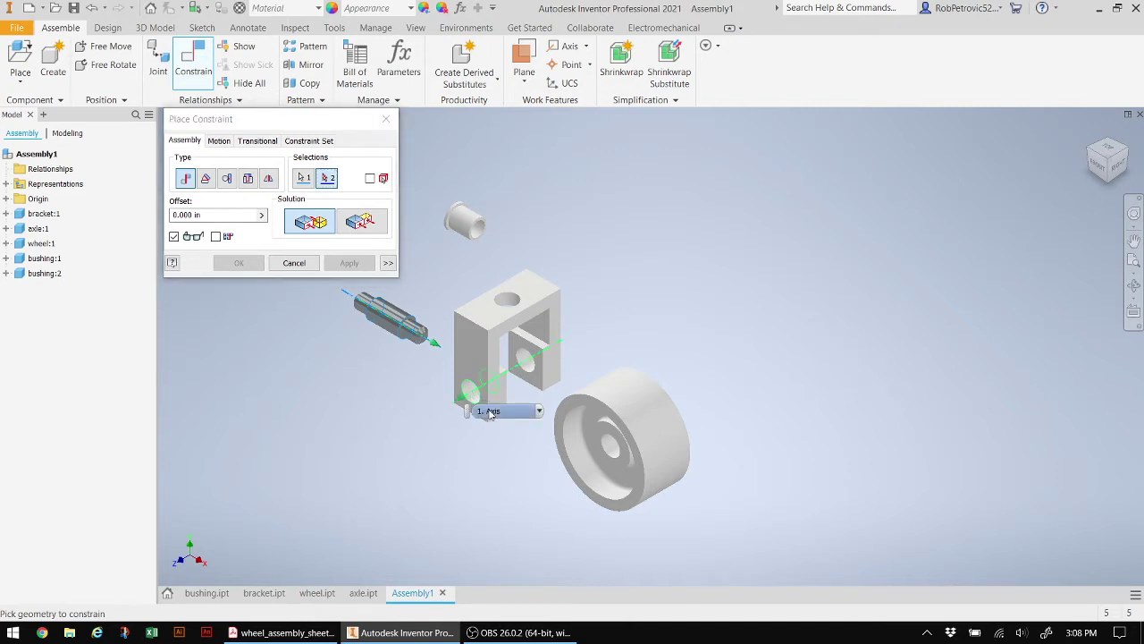
left_click(490, 411)
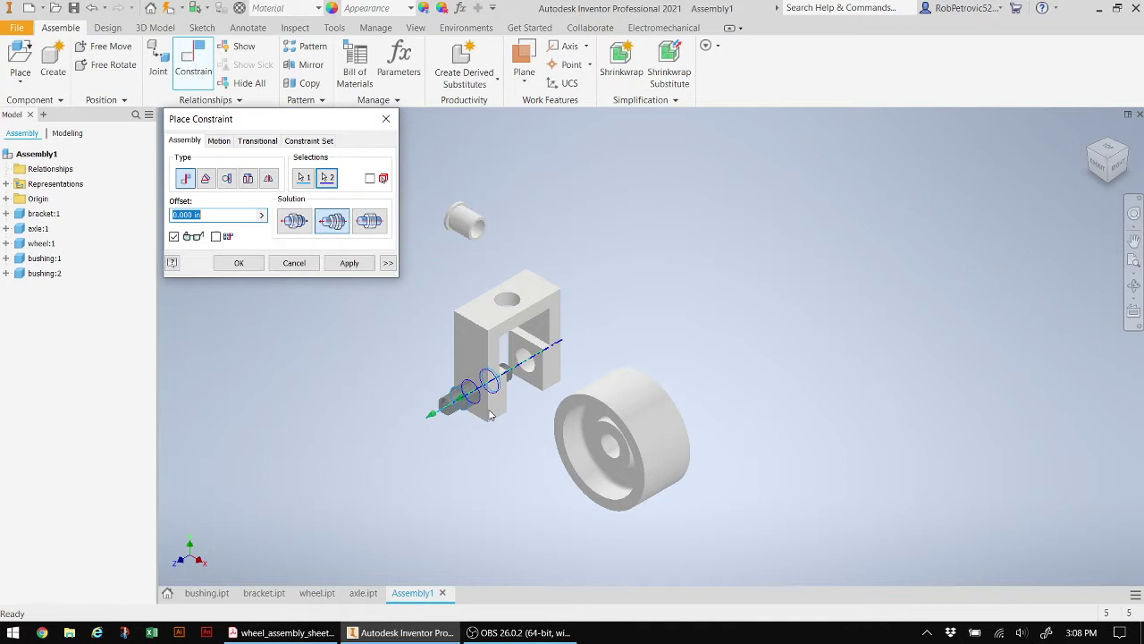
left_click(239, 263)
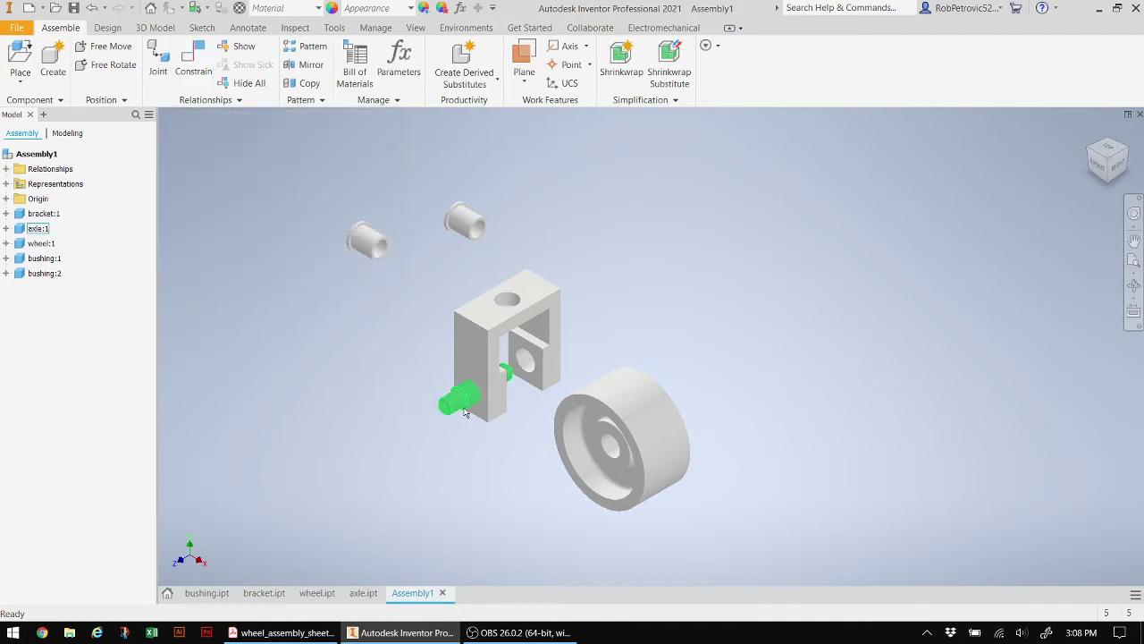
left_click_drag(458, 403, 506, 382)
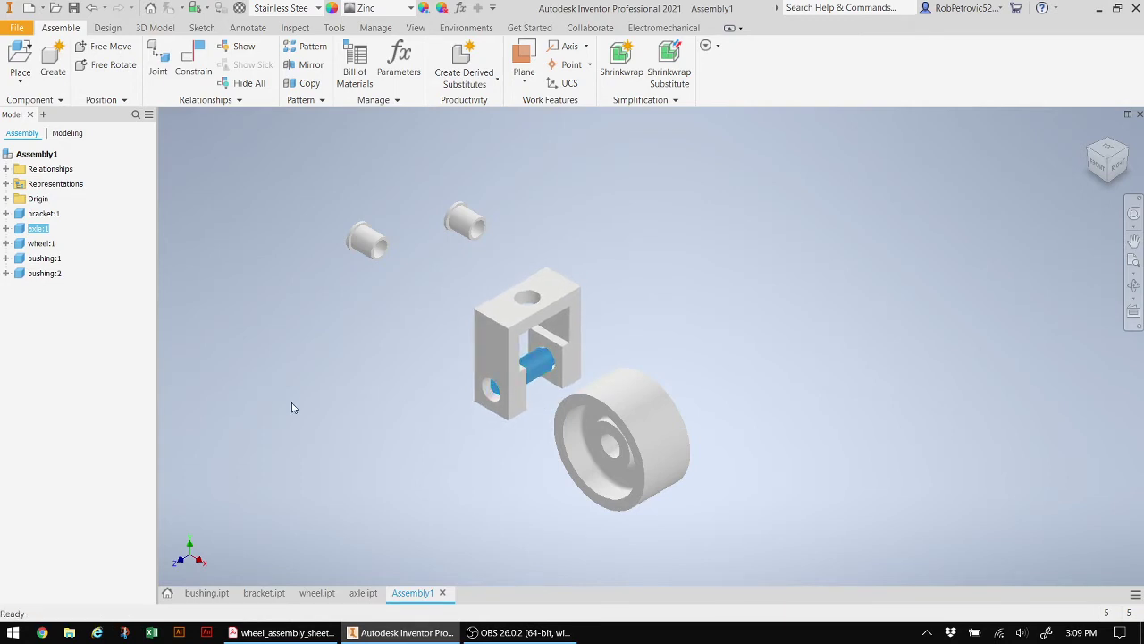
key("Escape")
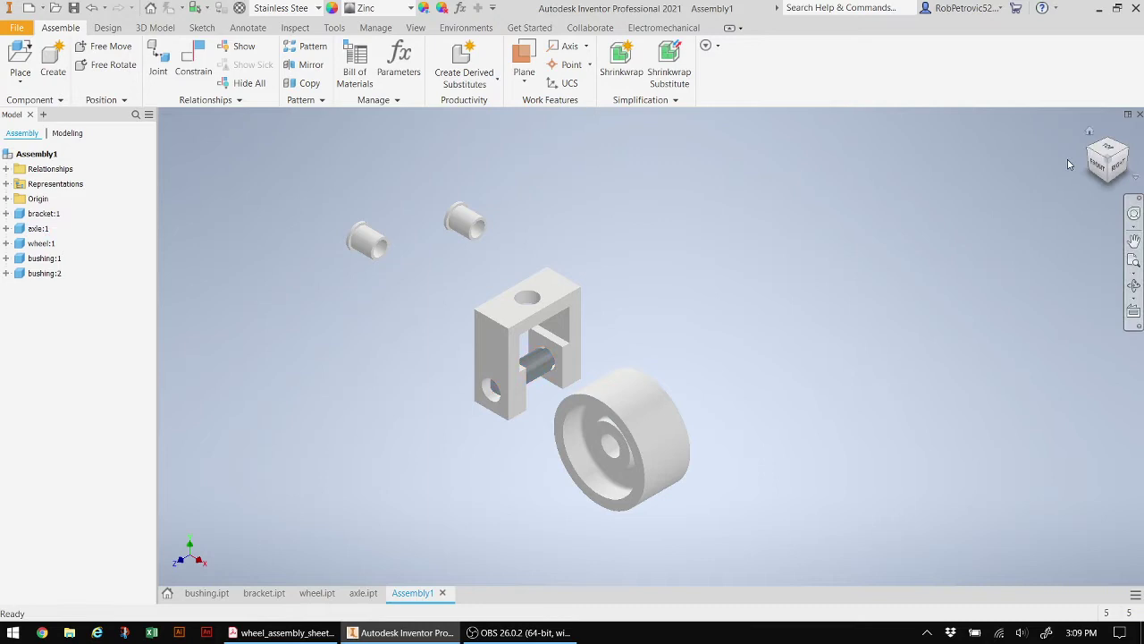
left_click_drag(1109, 162, 1059, 179)
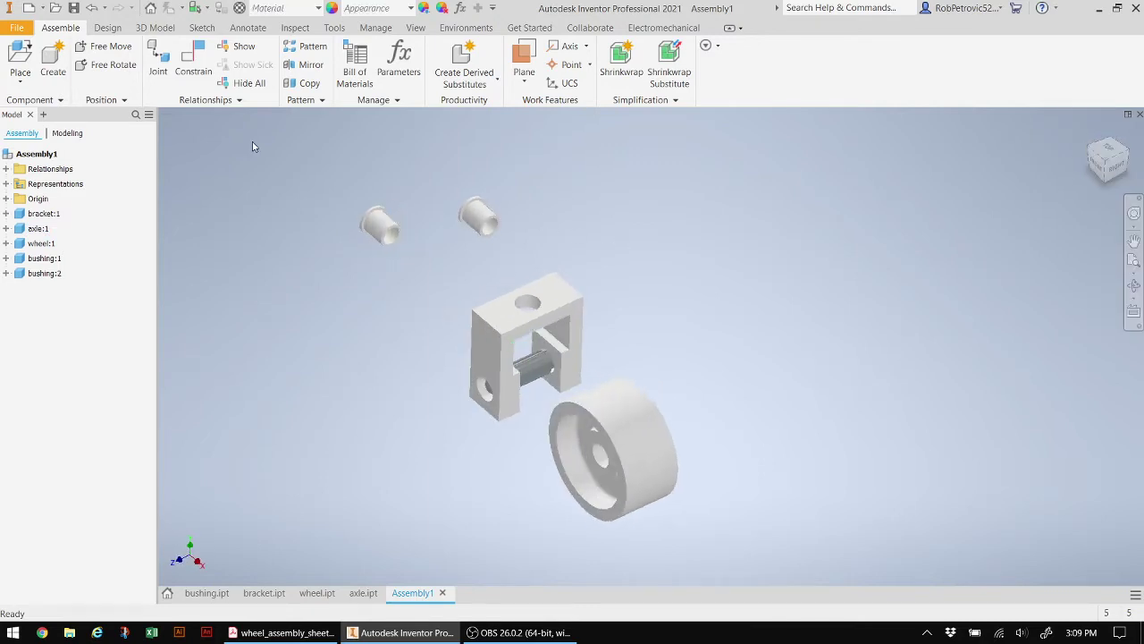
Mate the second bushing's axis to the axle axis, then check the fit from a tilted view.
left_click(191, 61)
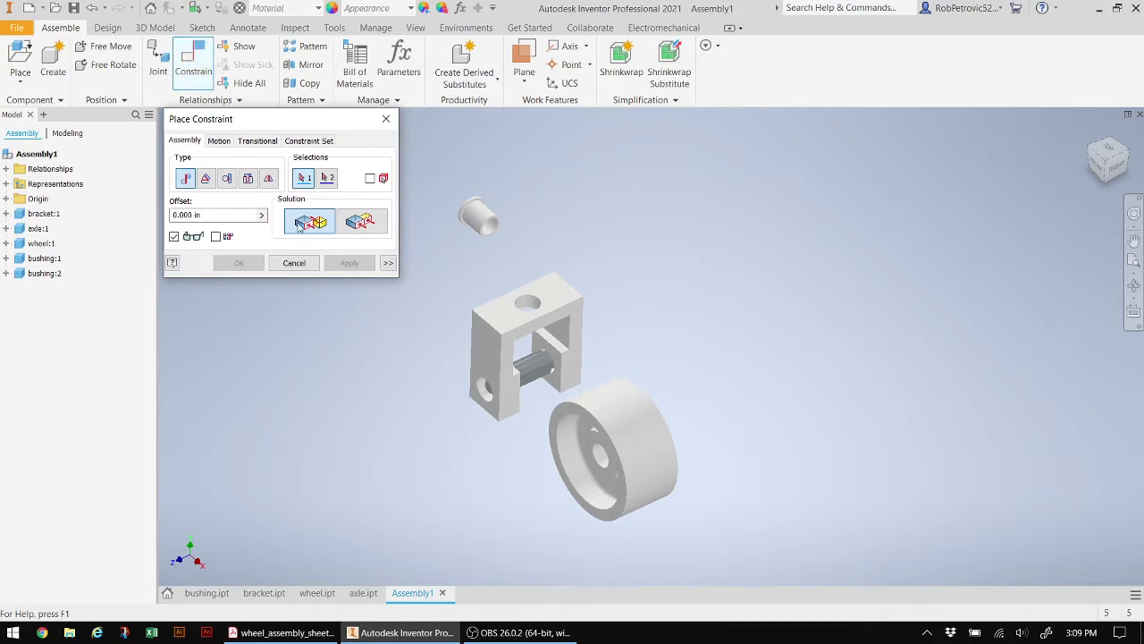
left_click(480, 224)
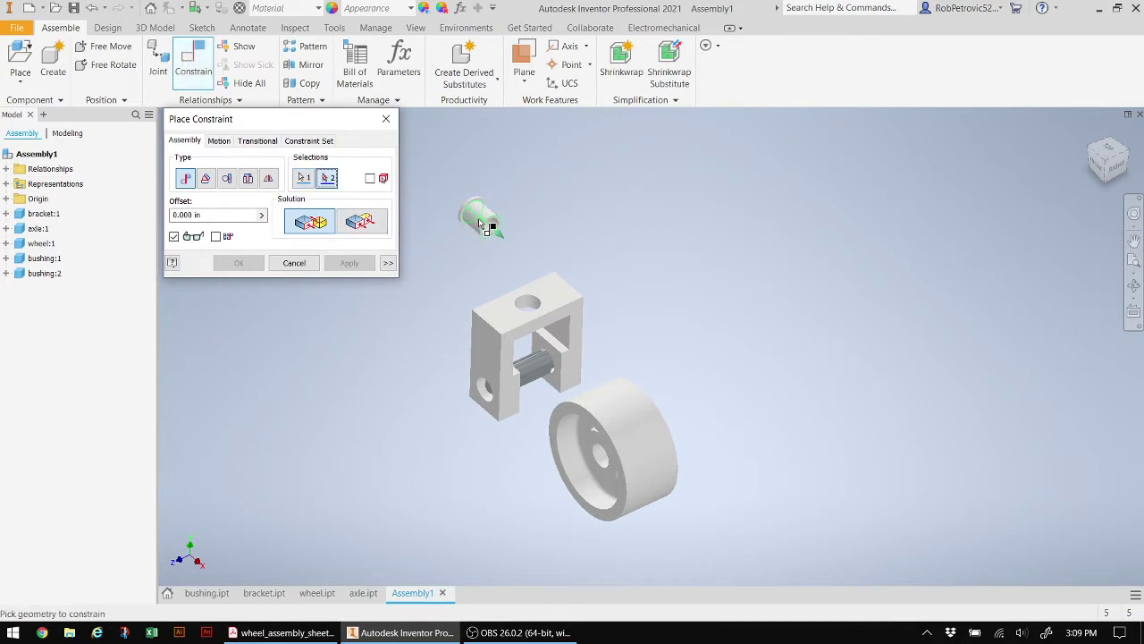
left_click(540, 372)
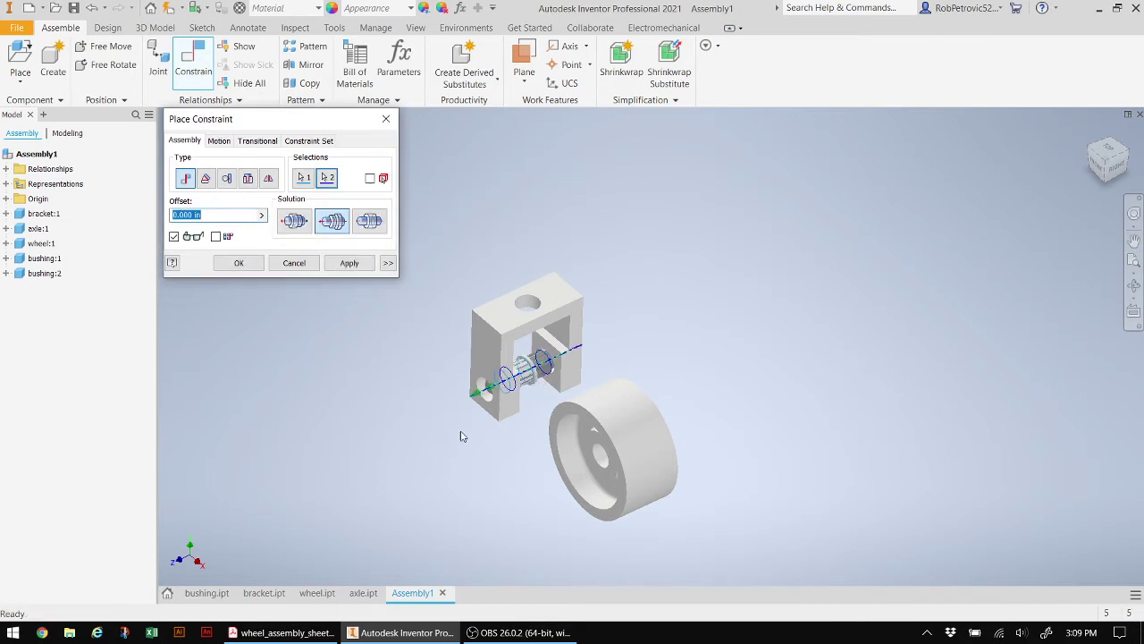
left_click(239, 263)
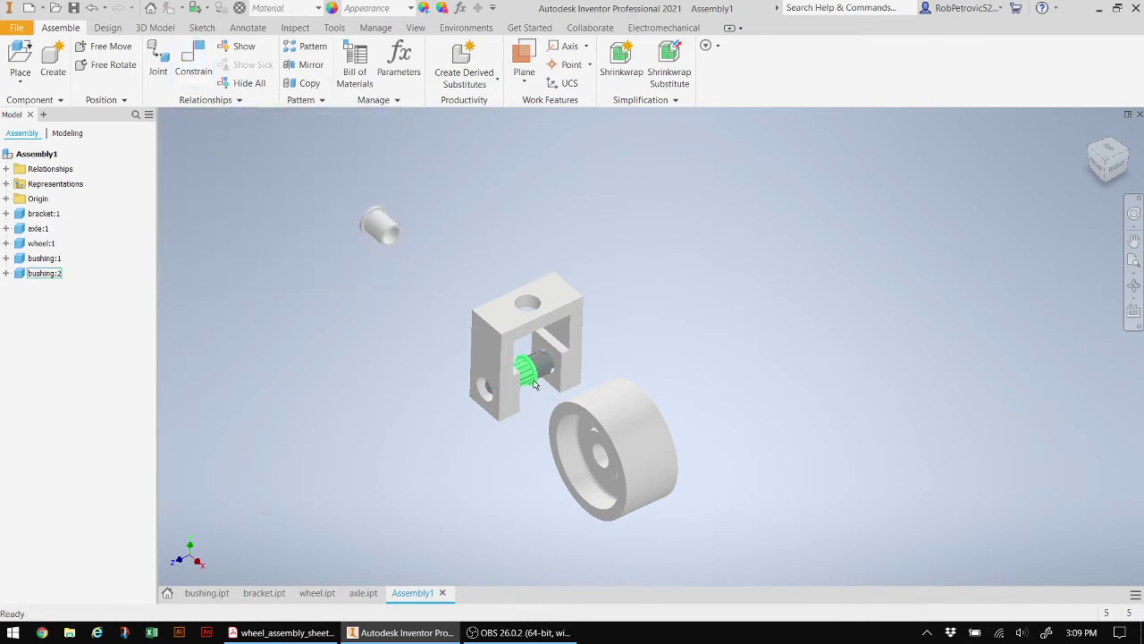
left_click_drag(532, 366, 597, 360)
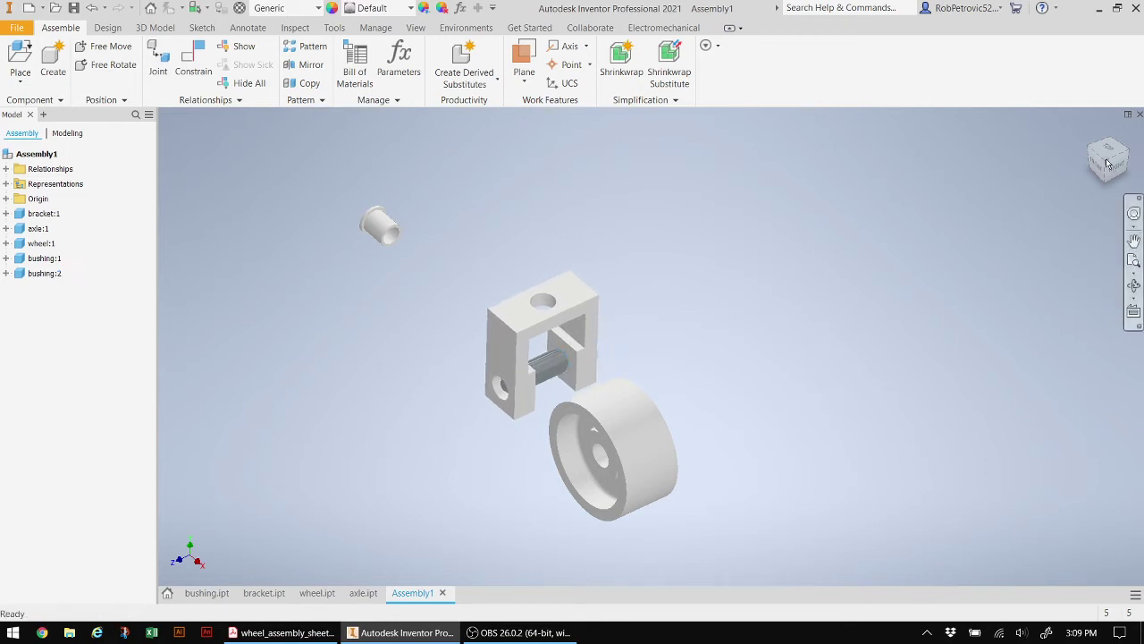
left_click_drag(1108, 157, 1095, 164)
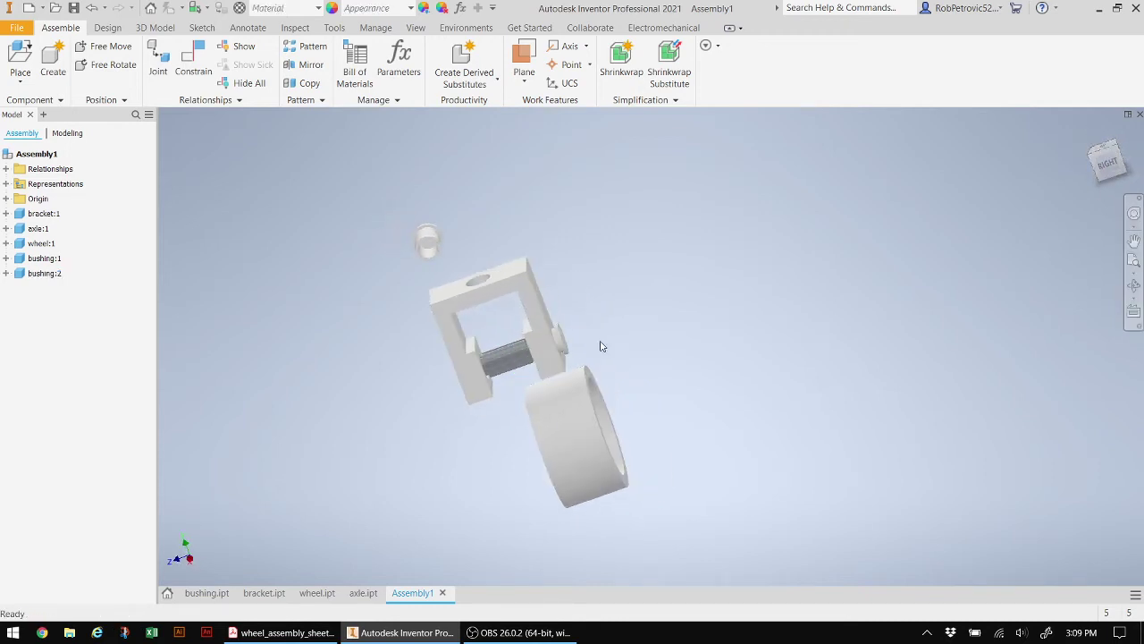
left_click_drag(560, 336, 561, 340)
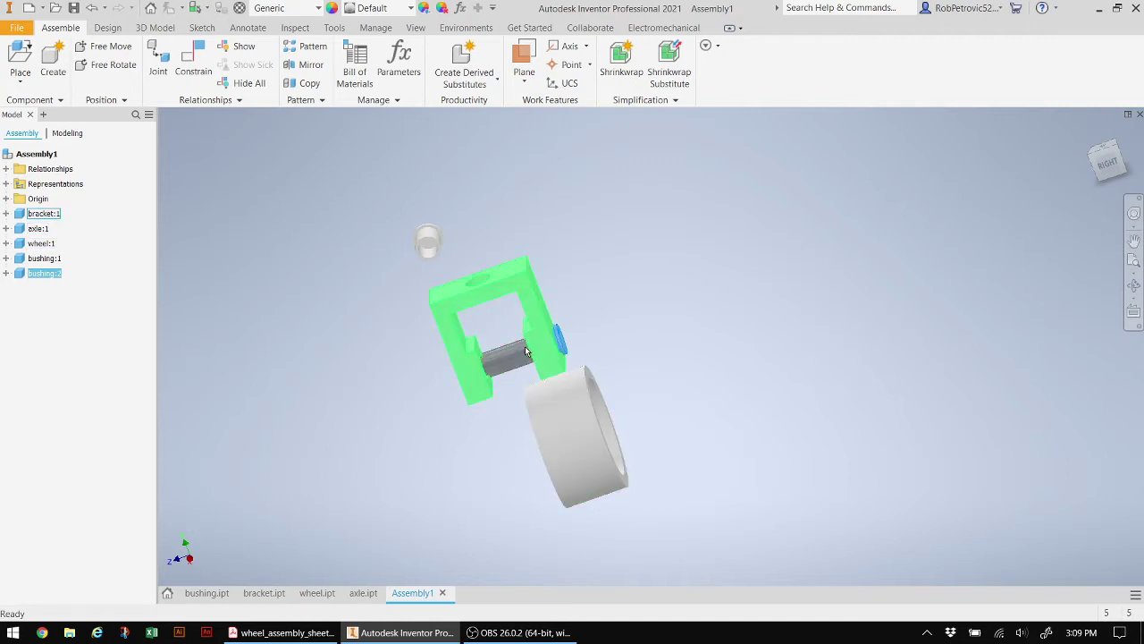
left_click(1092, 146)
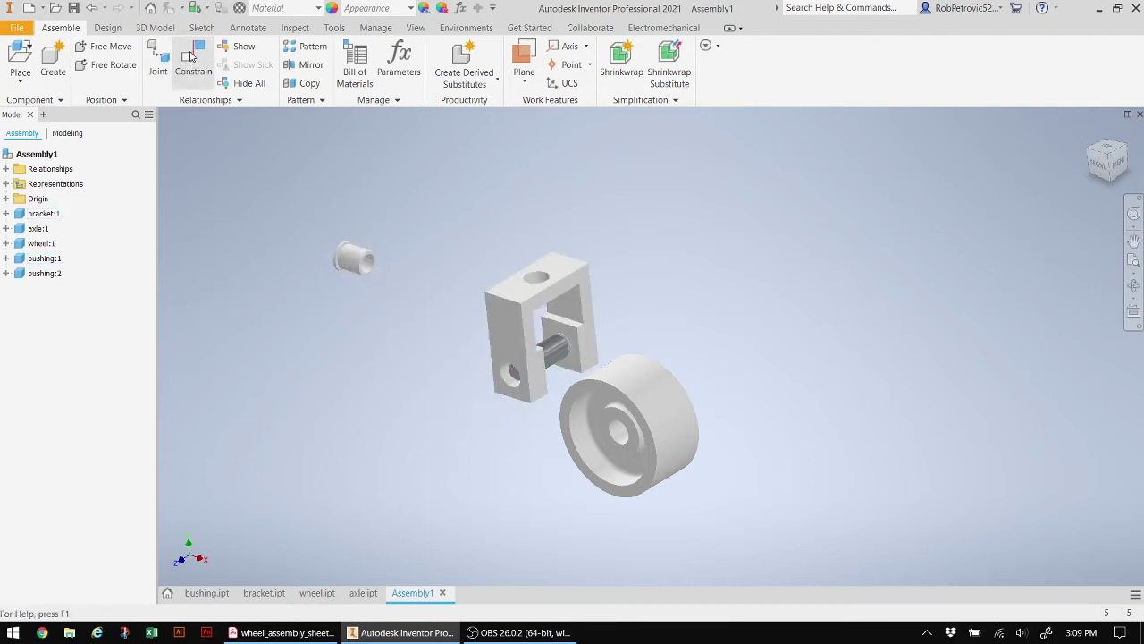
left_click(191, 56)
left_click_drag(294, 117, 182, 350)
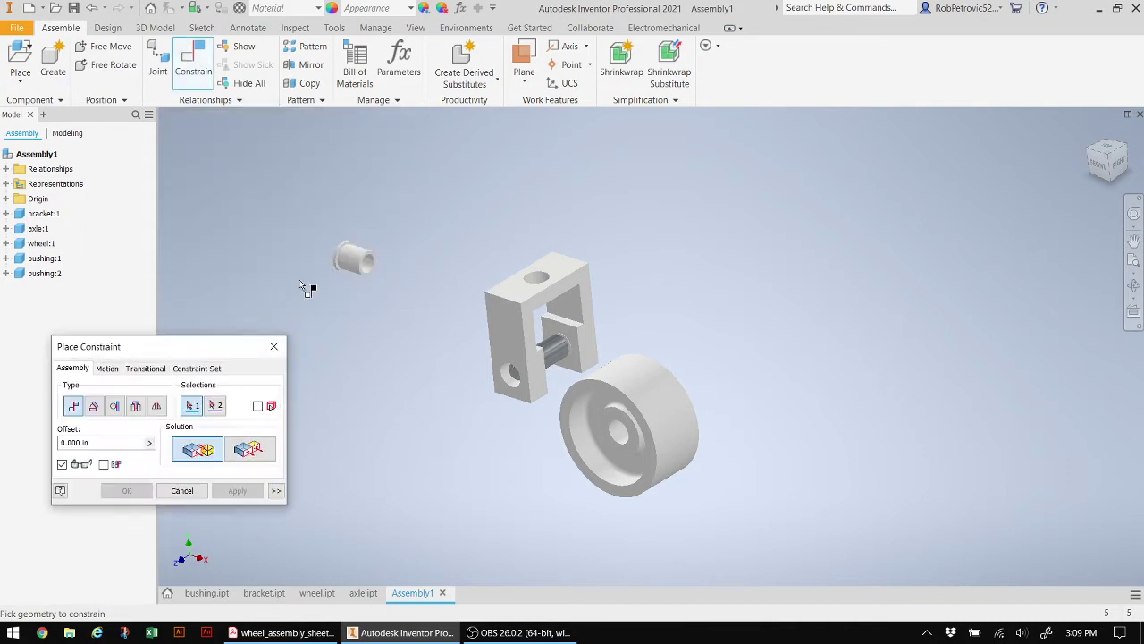
left_click(360, 266)
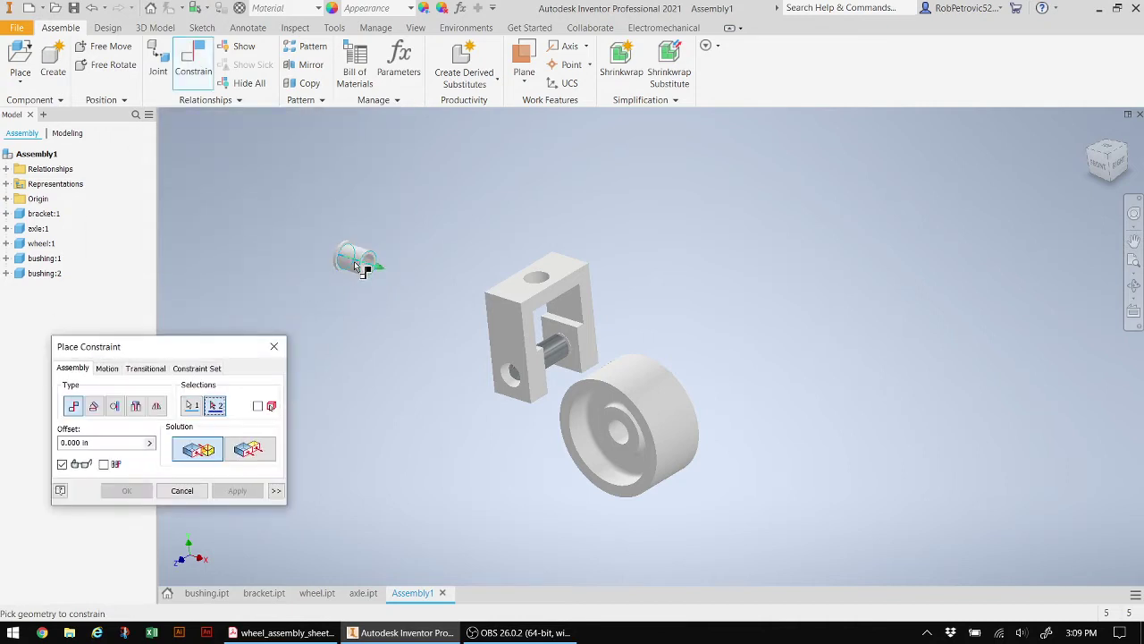
left_click(556, 362)
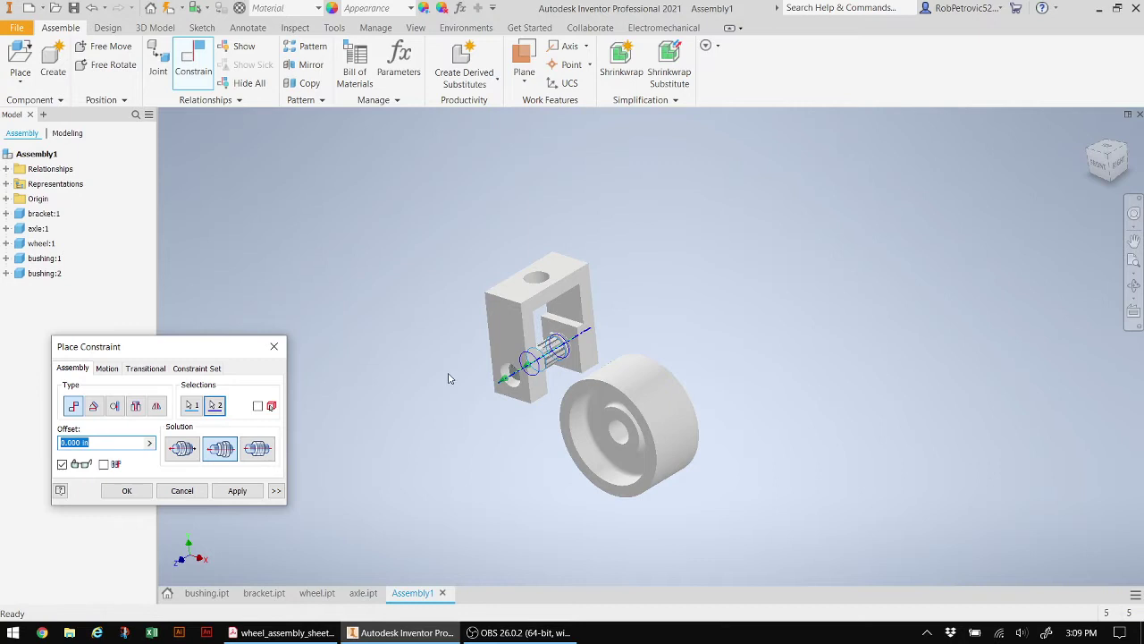
left_click(127, 490)
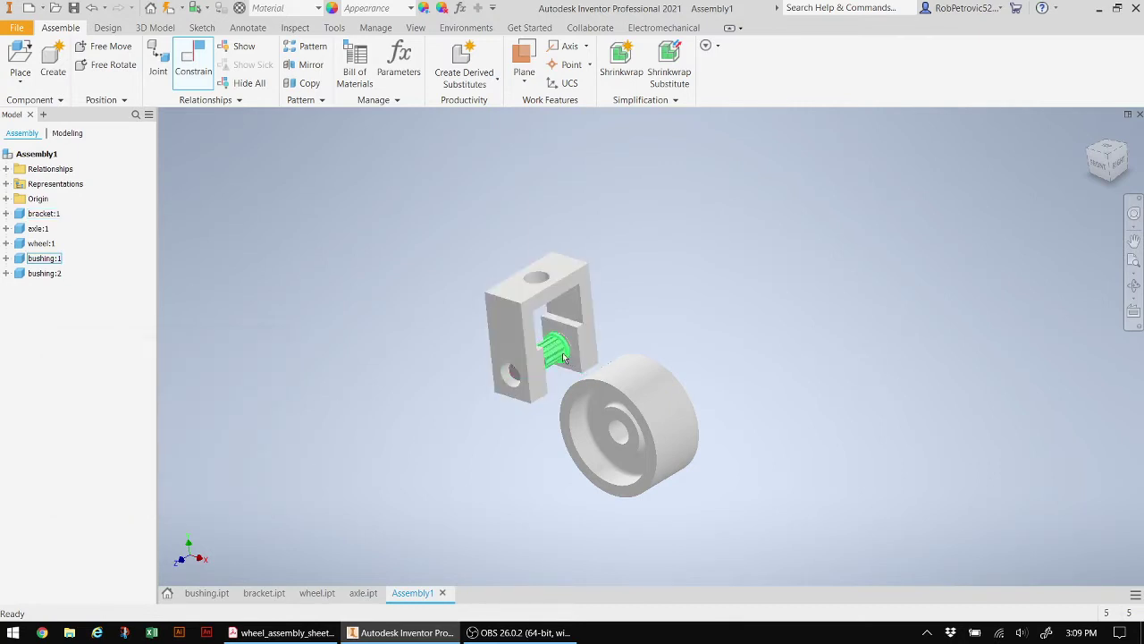
left_click_drag(543, 357, 427, 376)
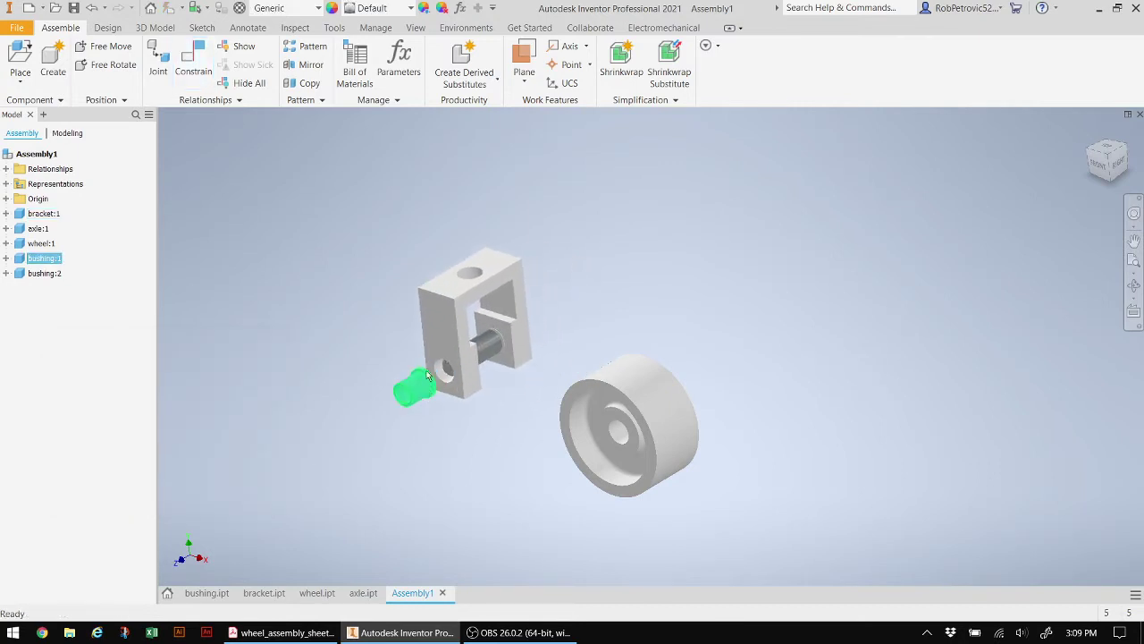
left_click(473, 424)
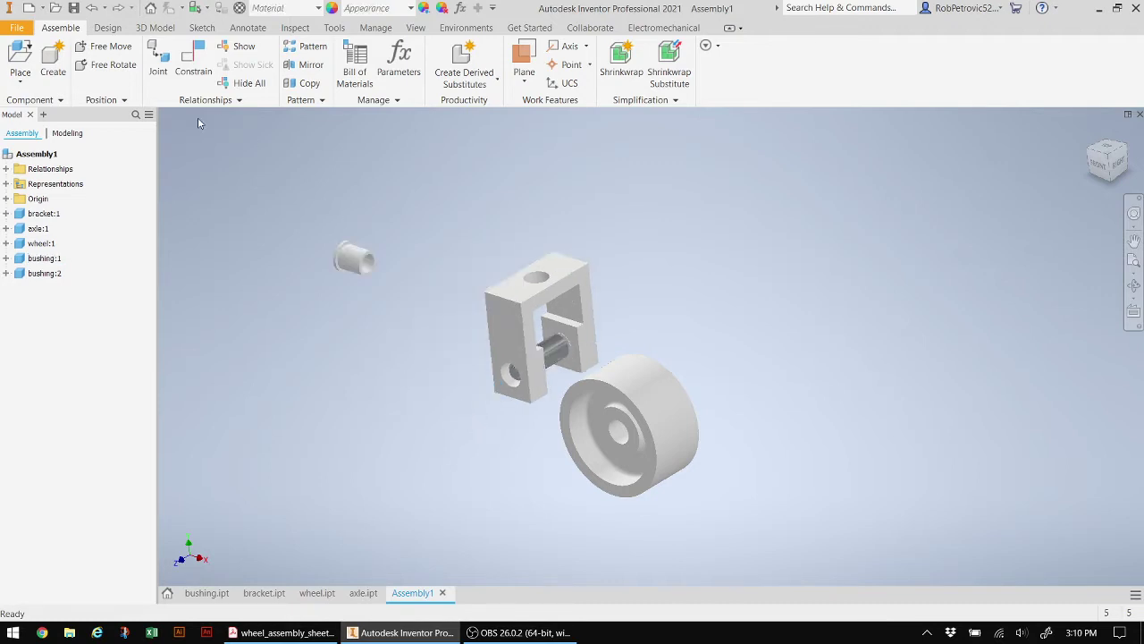
Free-rotate the first bushing so it faces the other way.
key("g")
left_click(348, 269)
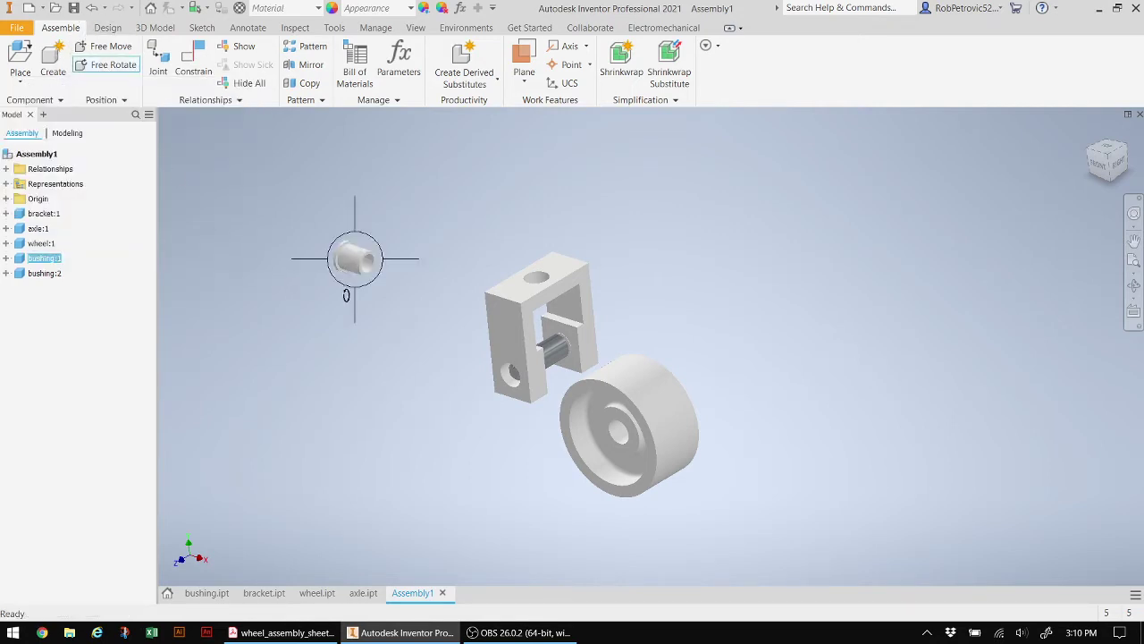
left_click_drag(357, 278, 408, 221)
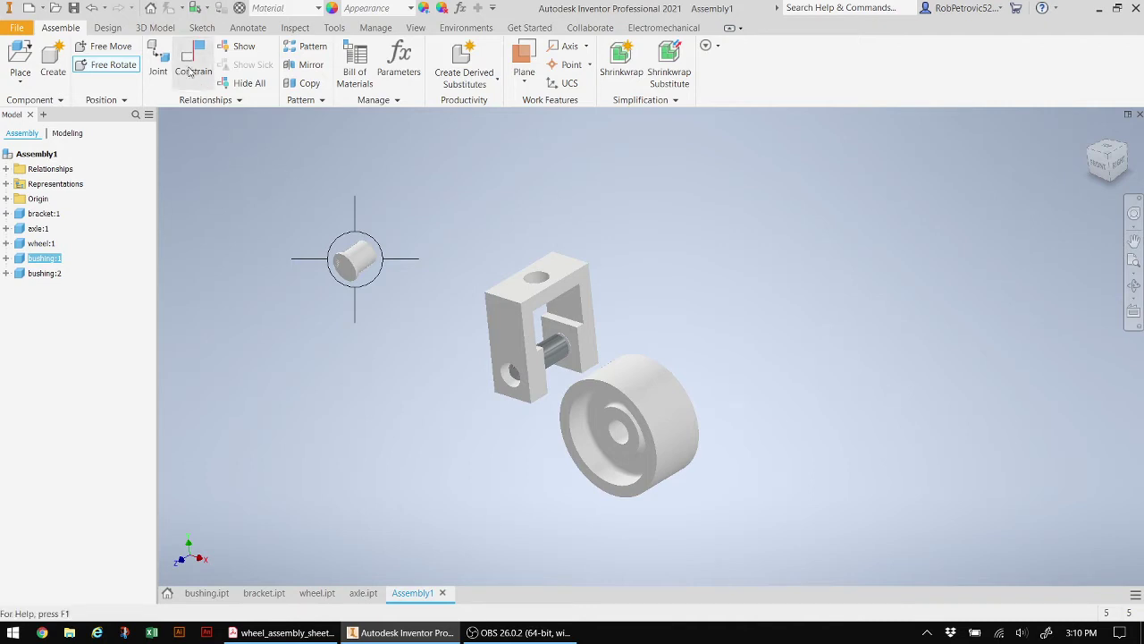
Mate the bushing's axis to the axle and slide it into the bracket's left bore.
left_click(192, 62)
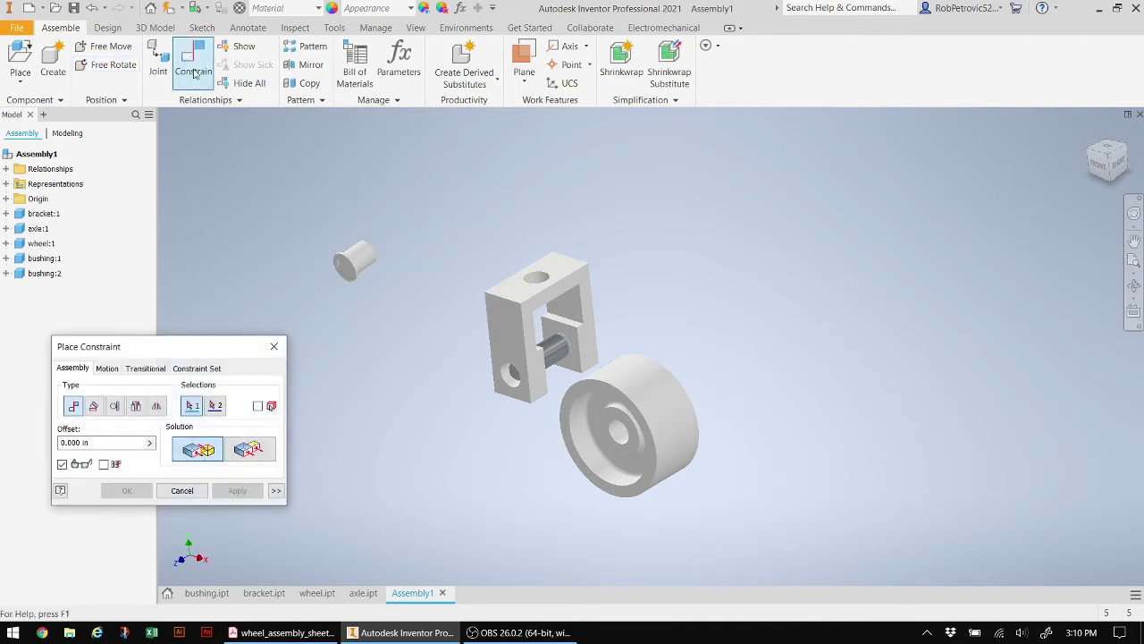
left_click(358, 259)
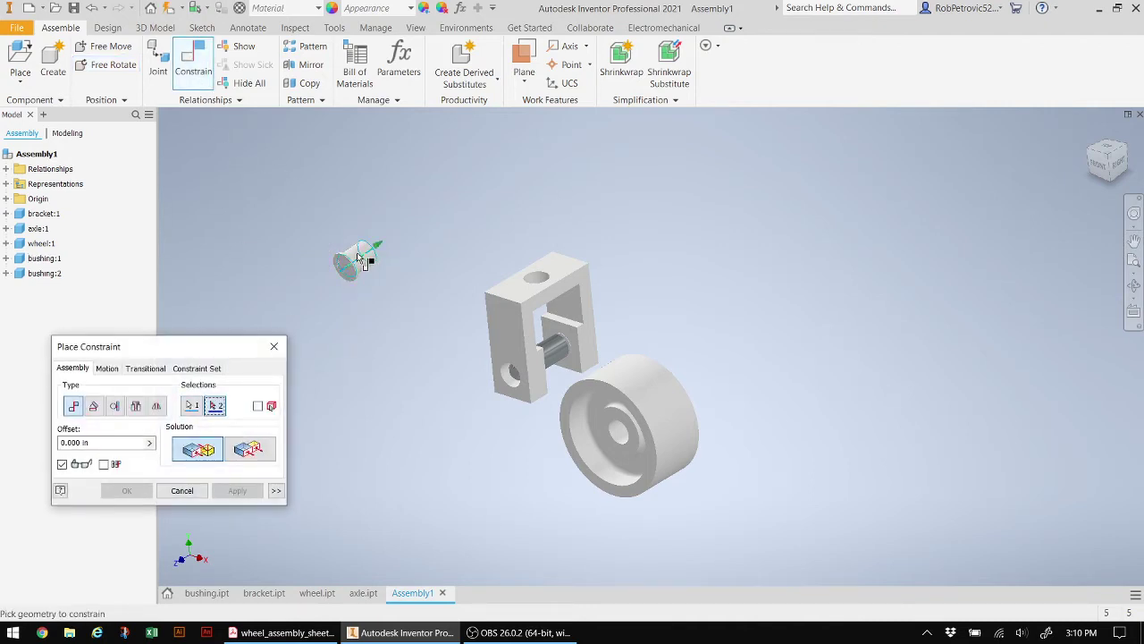
left_click(557, 360)
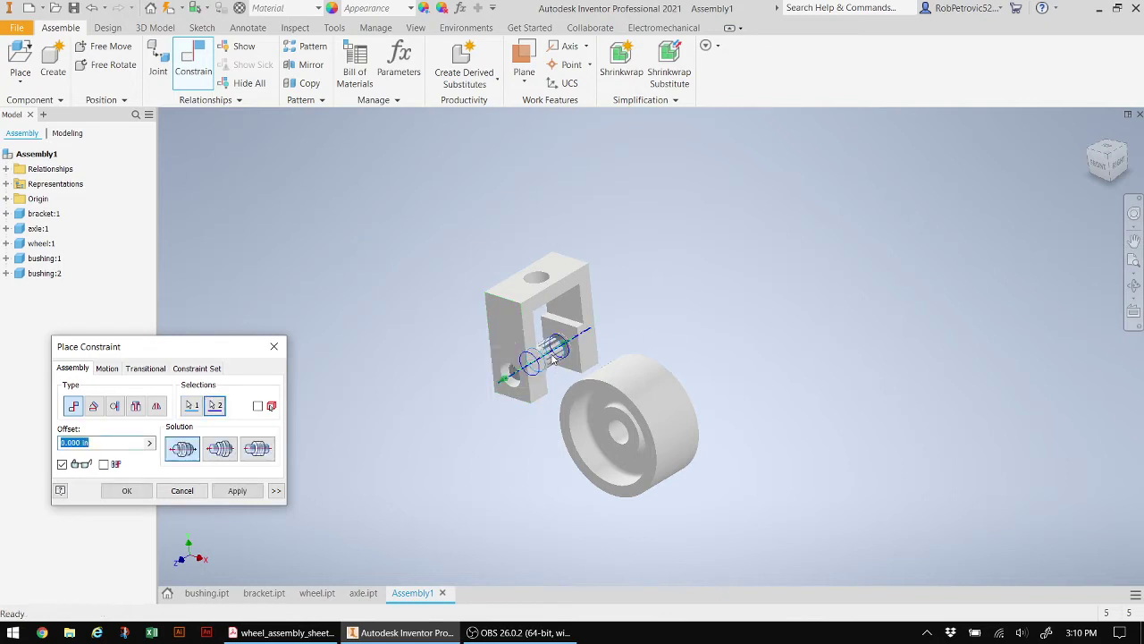
left_click(129, 490)
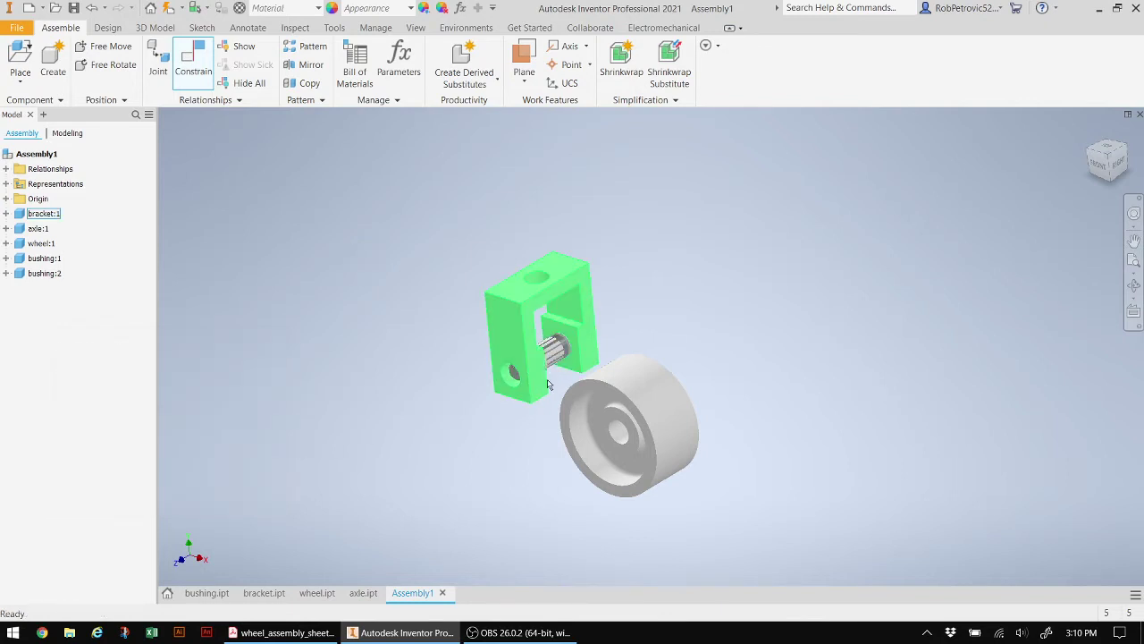
left_click_drag(551, 357, 507, 380)
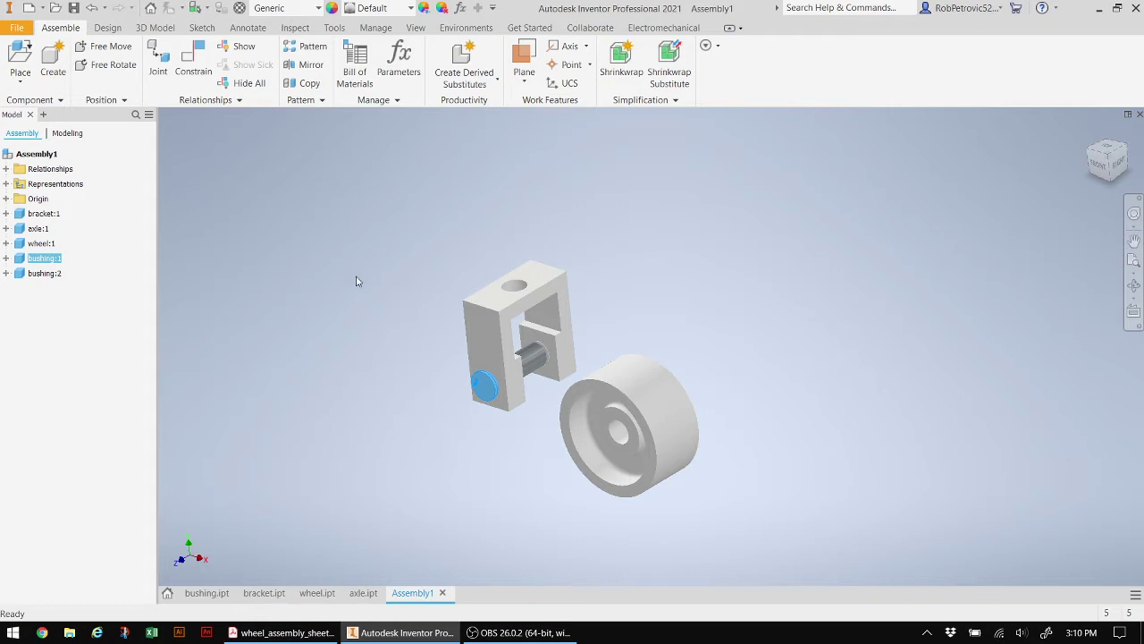
Mate the wheel hole's axis to the axle axis and slide the wheel into the bracket.
left_click(193, 64)
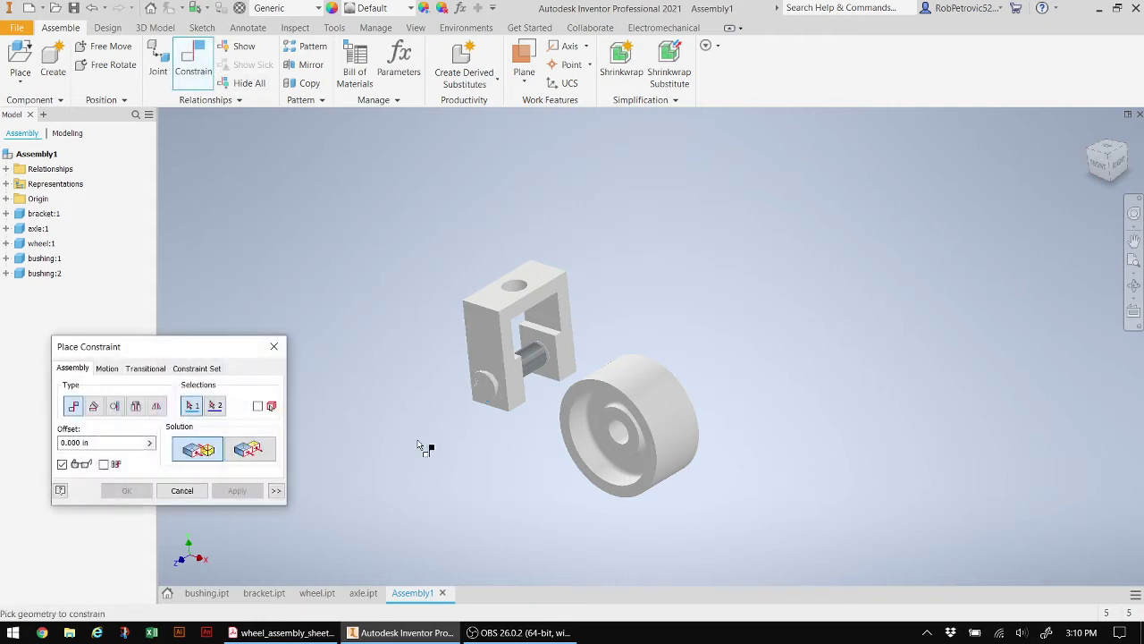
left_click(625, 435)
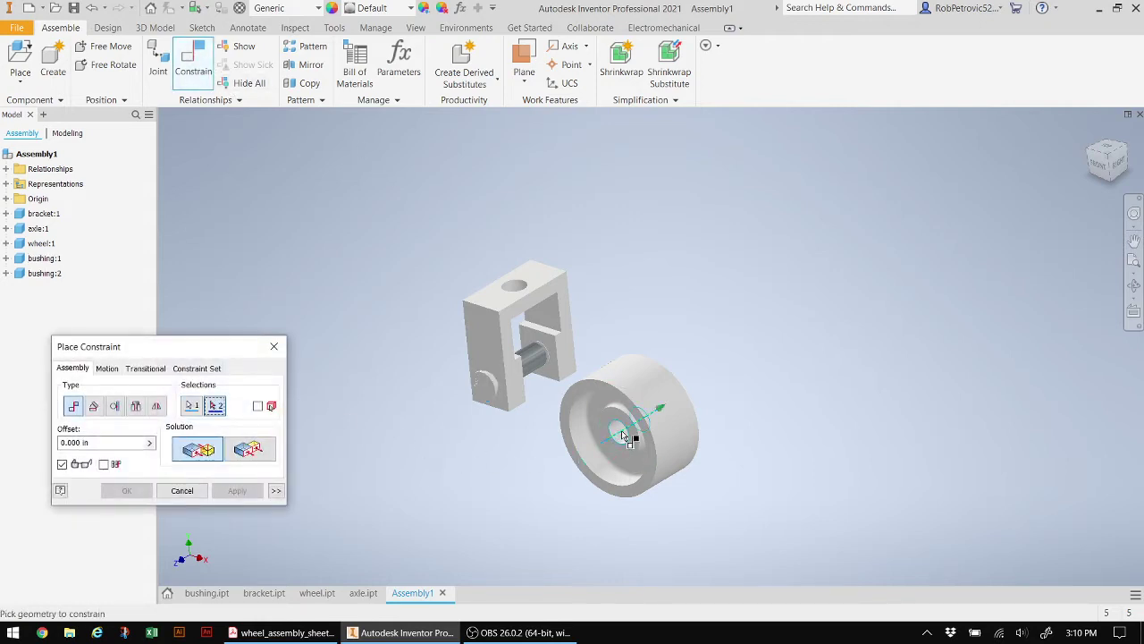
left_click(536, 362)
left_click(128, 490)
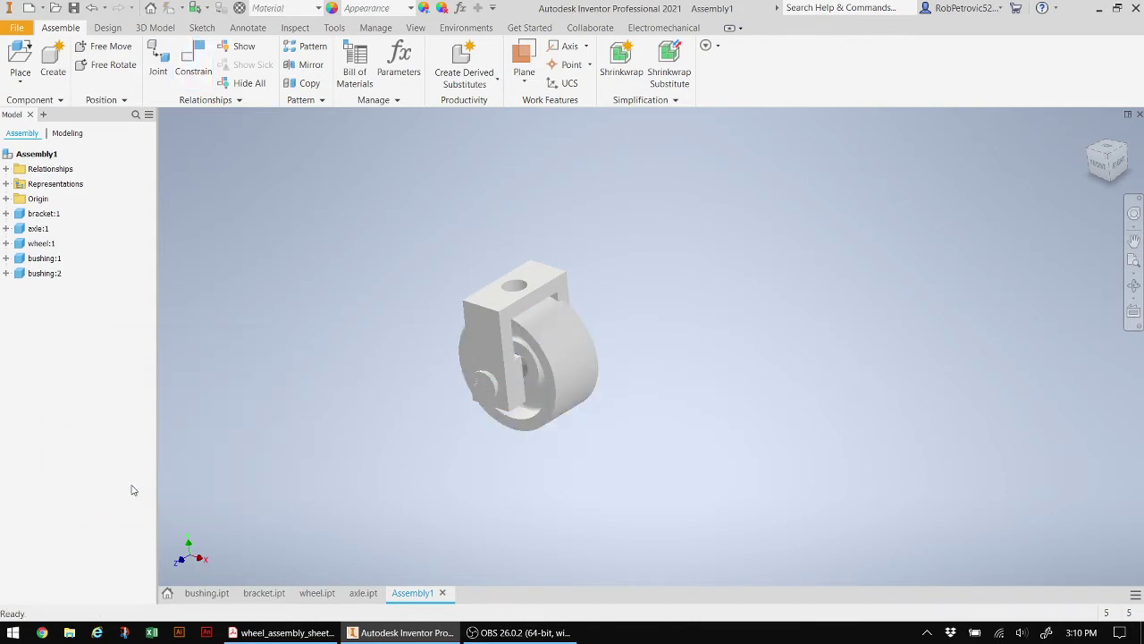
left_click_drag(576, 376, 560, 375)
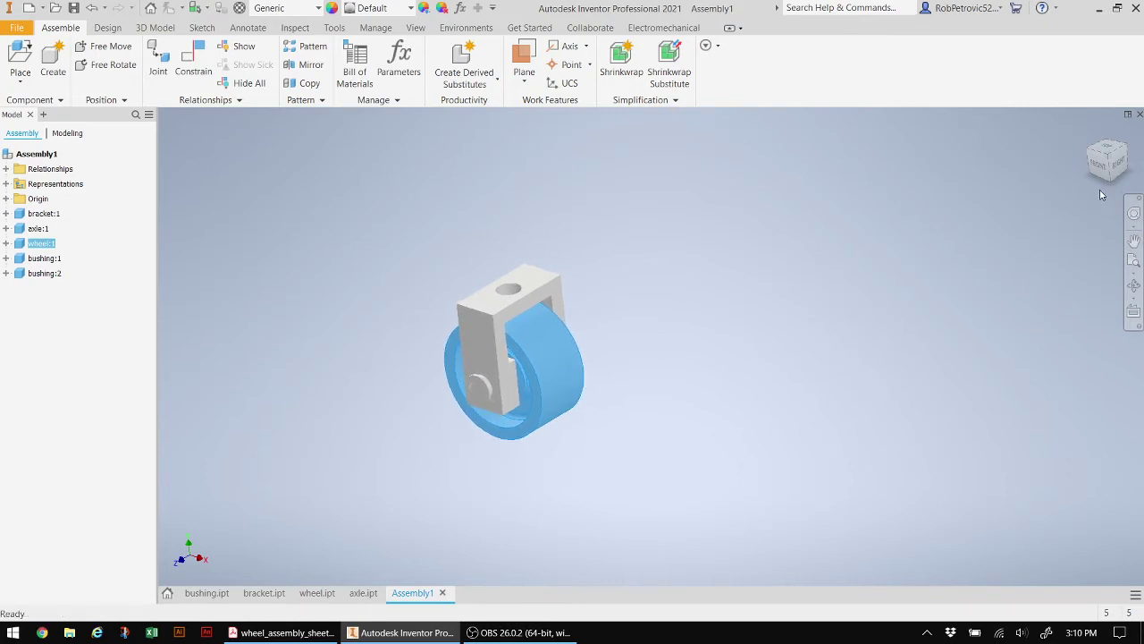
From the Right view, nudge the bracket and wheel into position, then return to Home view.
left_click(1111, 168)
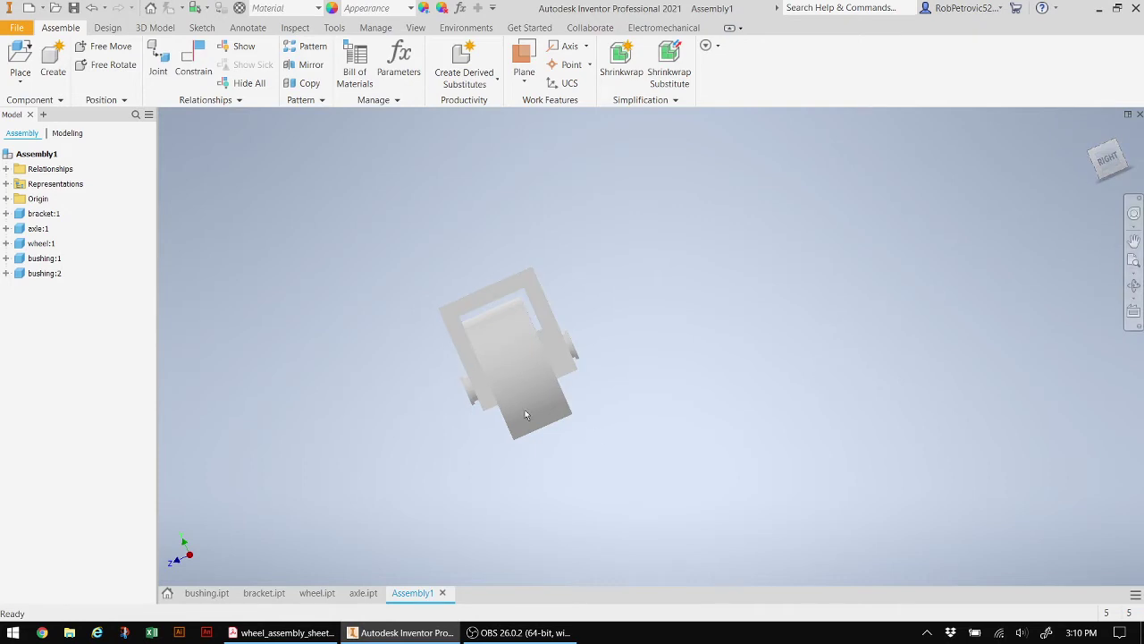
left_click_drag(574, 351, 539, 381)
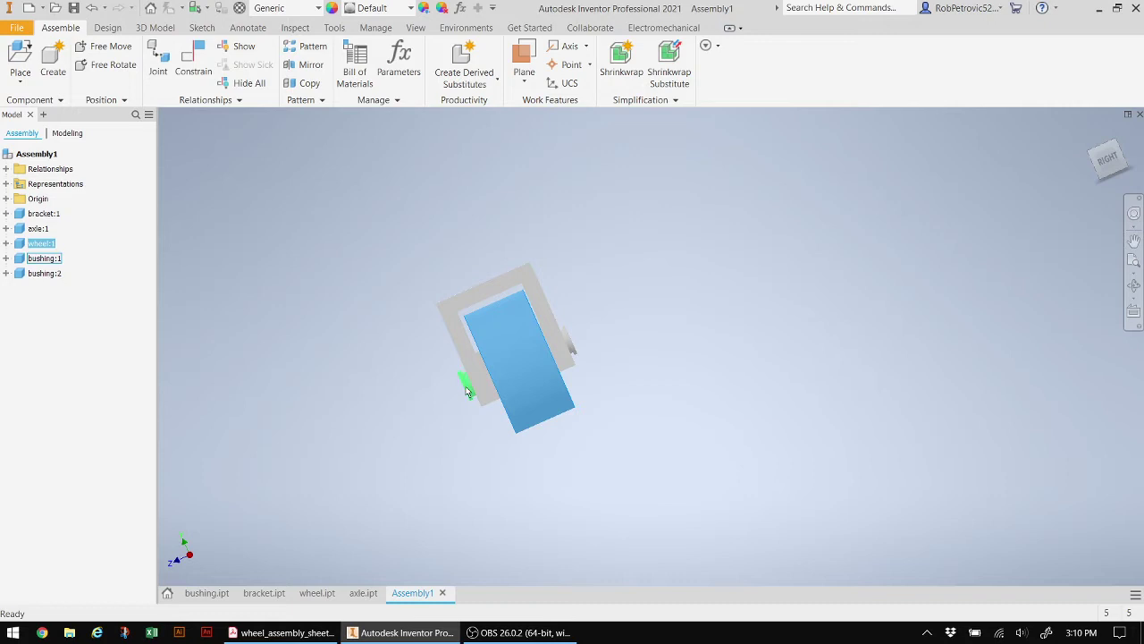
left_click_drag(468, 388, 467, 389)
left_click(467, 390)
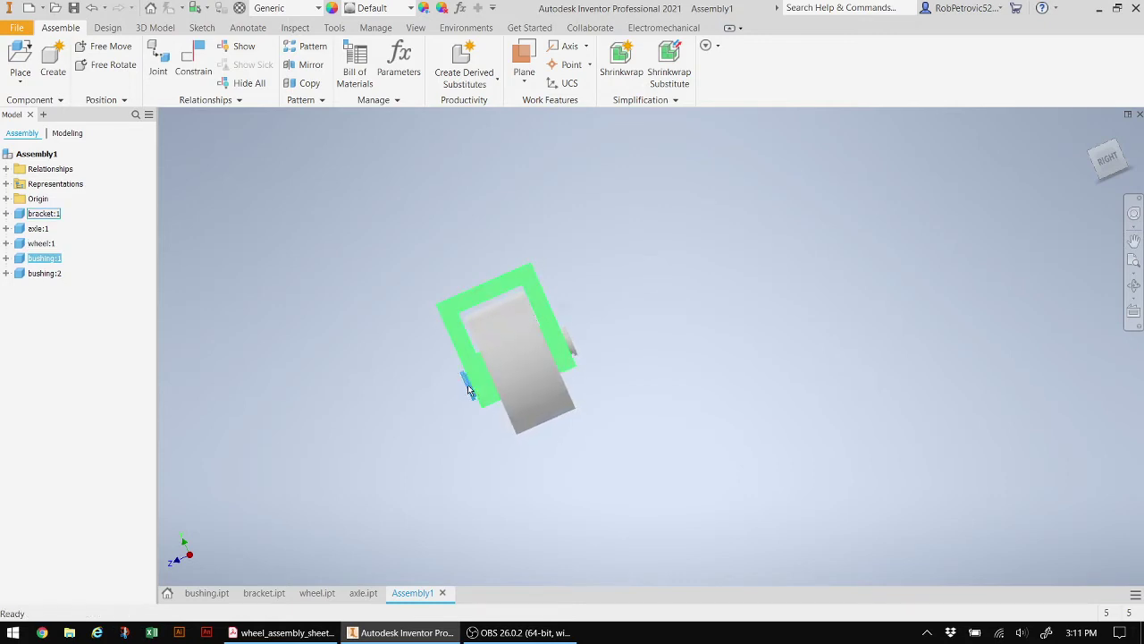
key("Escape")
left_click(1071, 200)
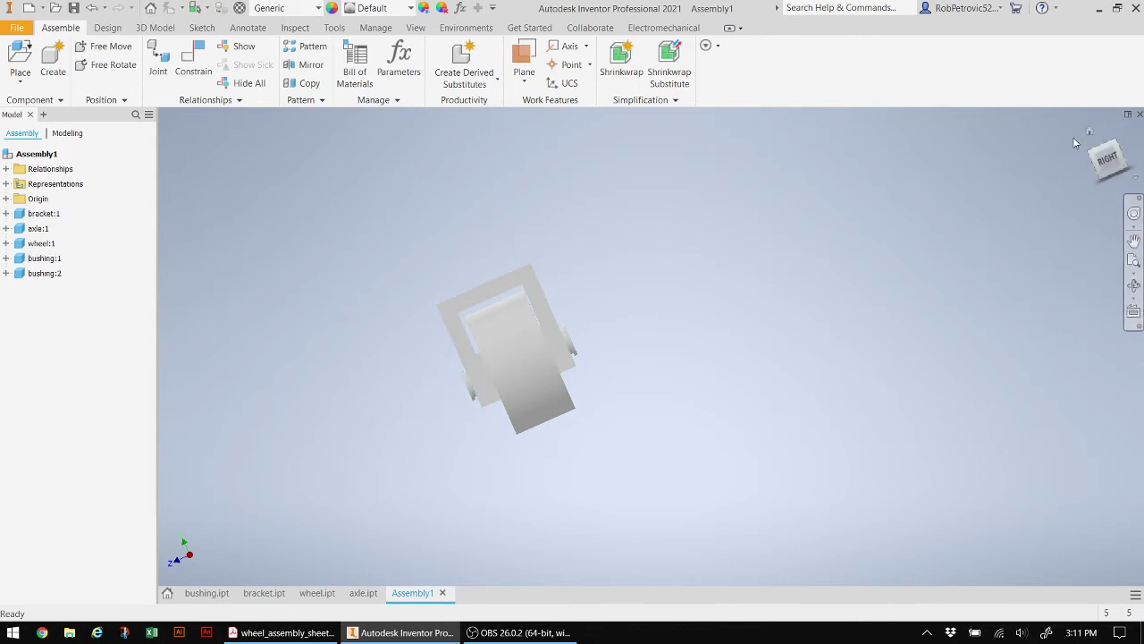
left_click(1089, 134)
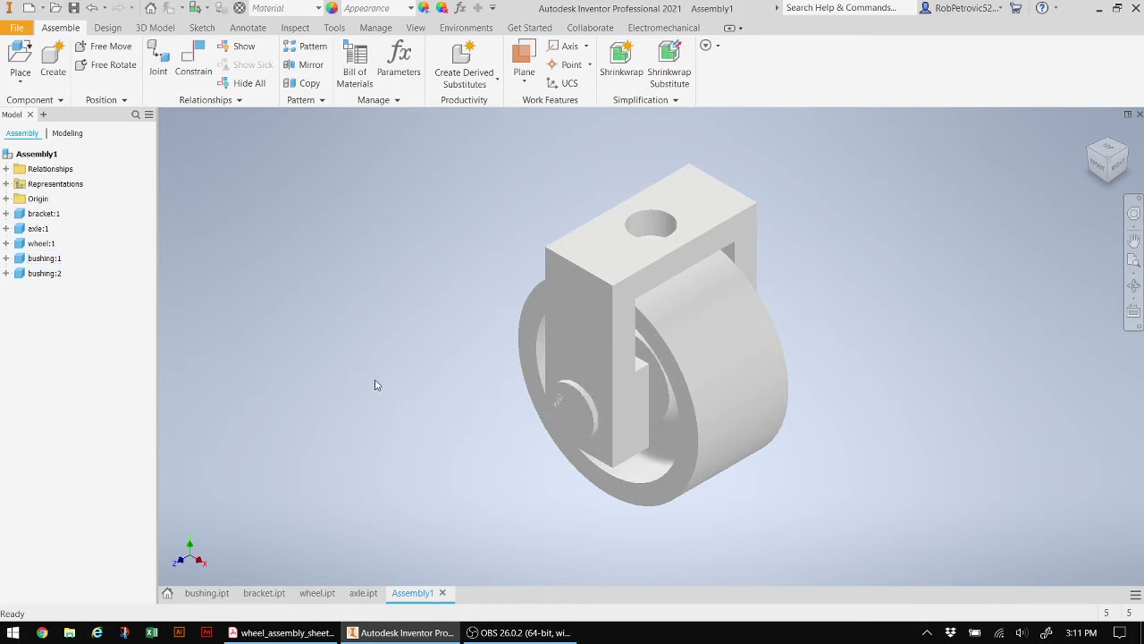
Save the assembly to the Desktop as wheel_assembly.iam, also saving all changed dependent files.
left_click(74, 7)
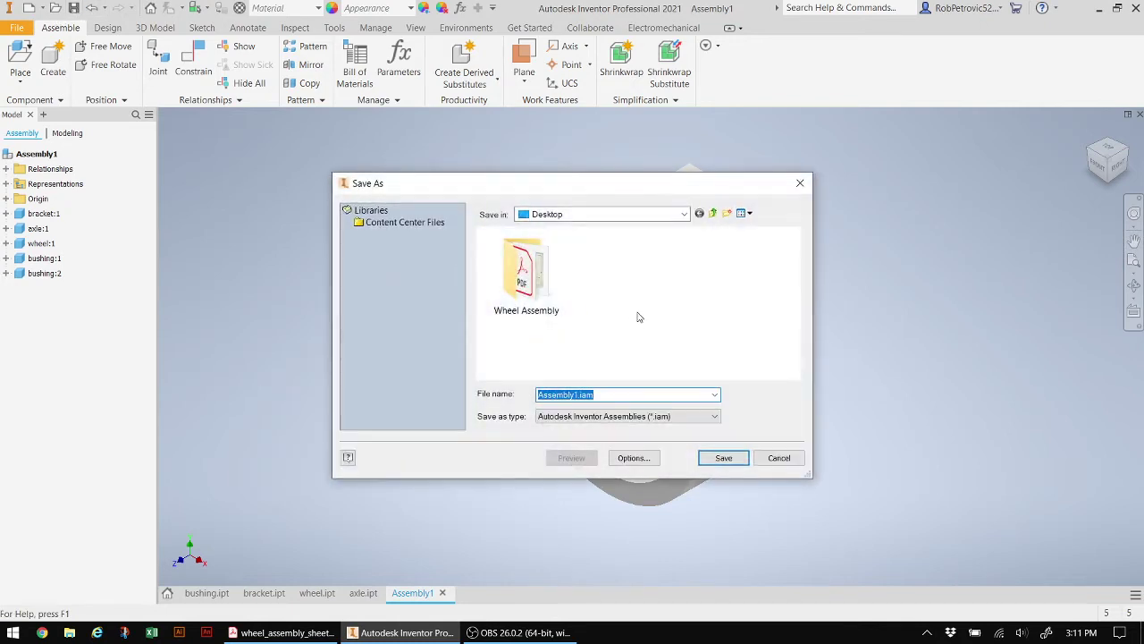
type("wheel_a")
left_click(724, 460)
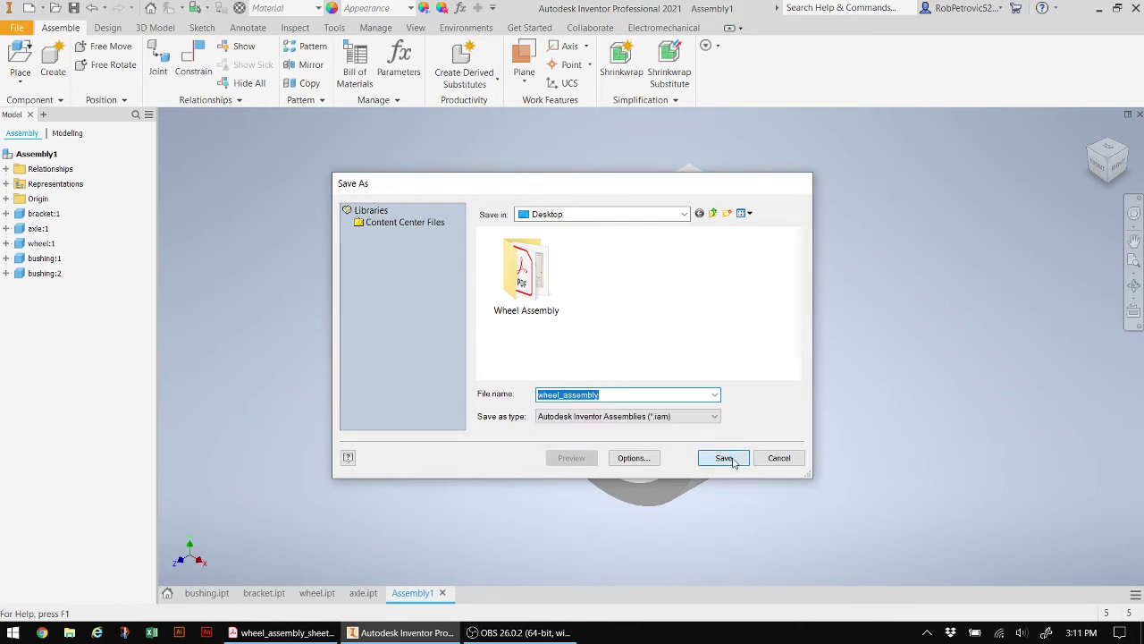
left_click(726, 458)
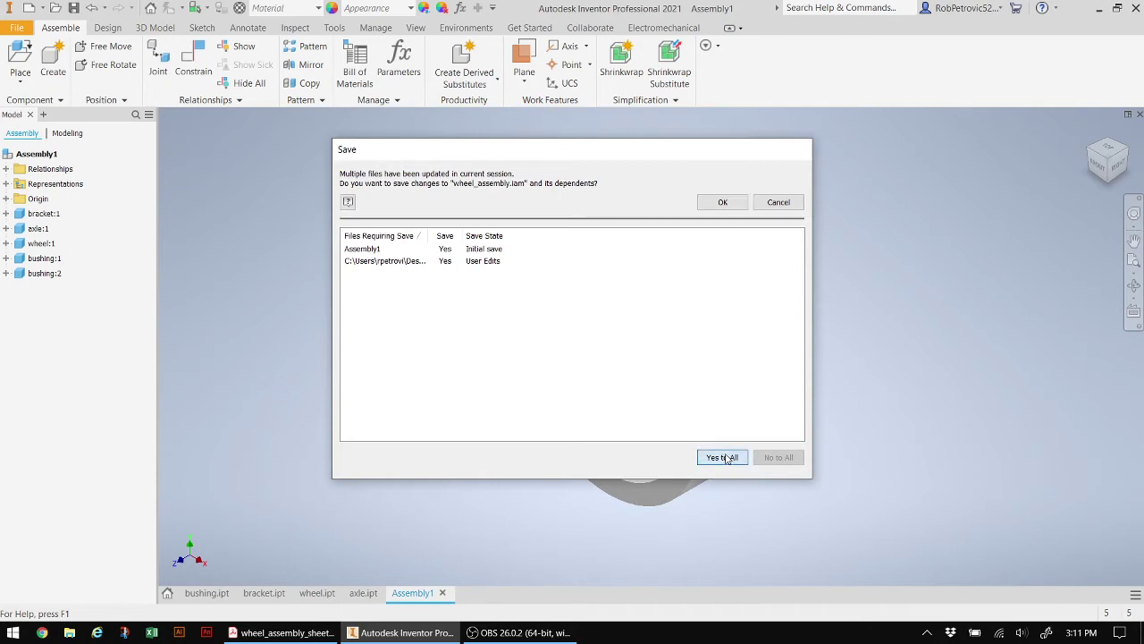
left_click(718, 201)
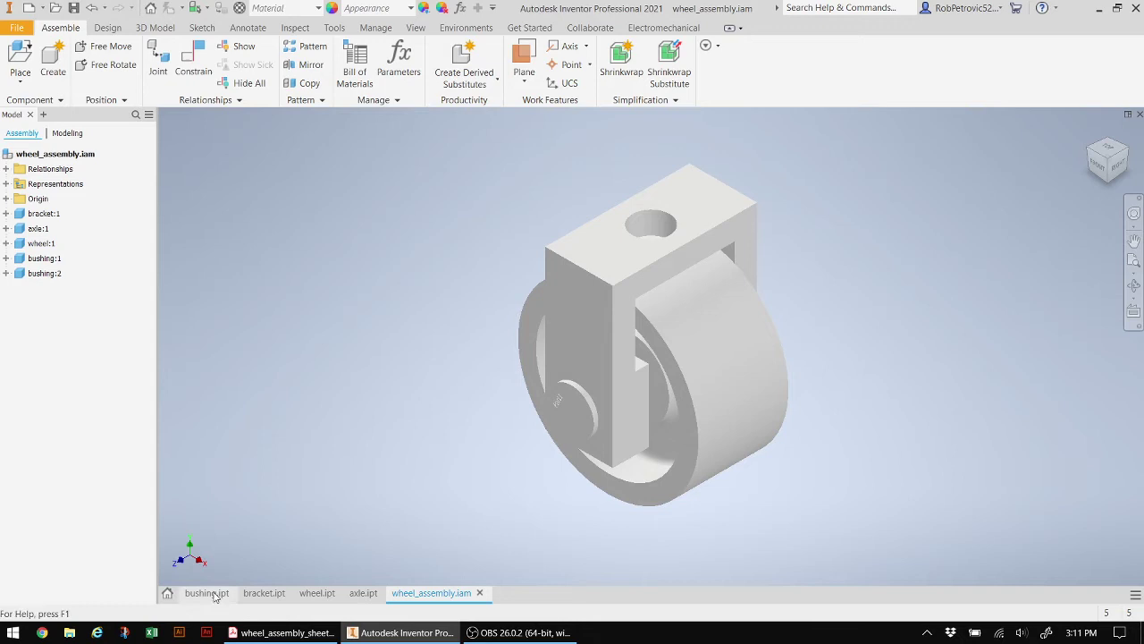
Apply the Steel - Polished appearance to bushing.ipt, then switch back to wheel_assembly.iam.
left_click(214, 593)
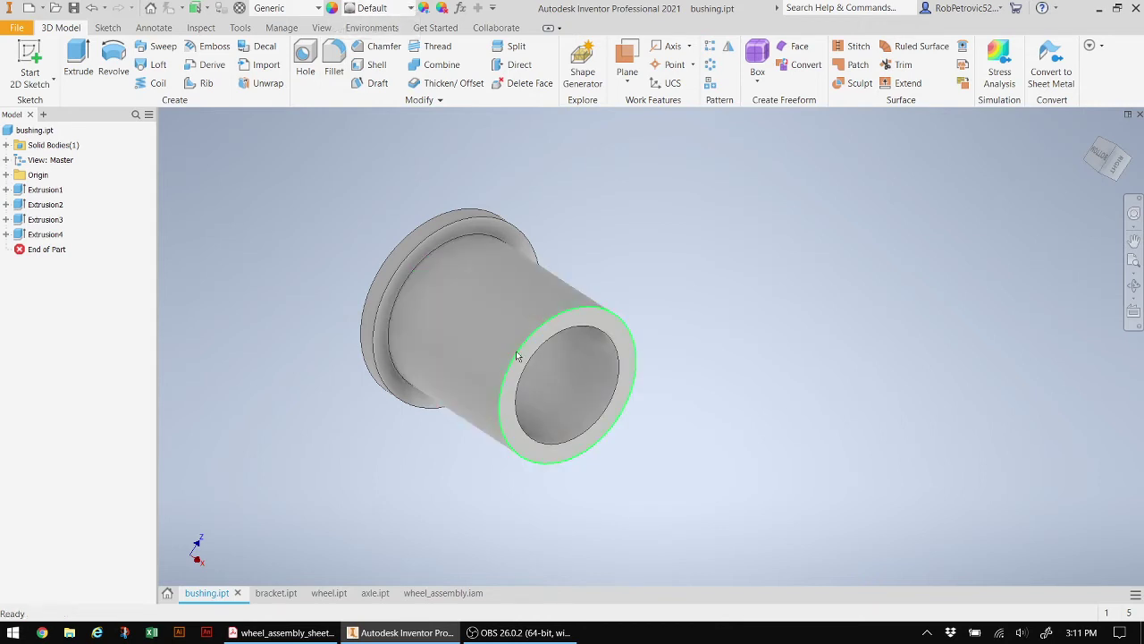
left_click(412, 11)
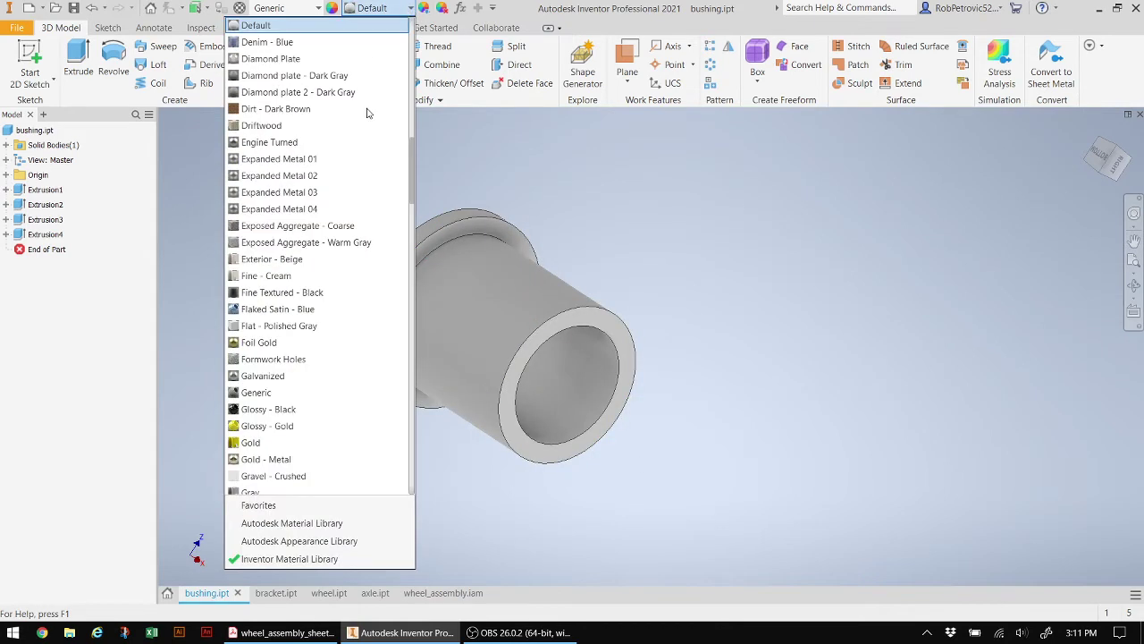
scroll(391, 394, "down", 20)
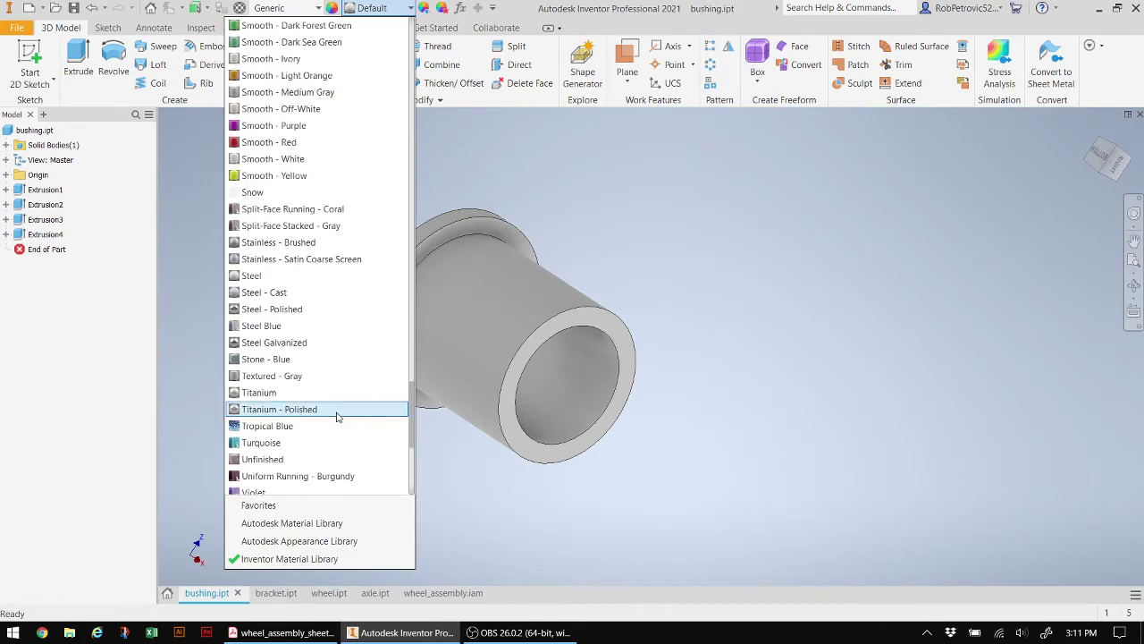
left_click(293, 311)
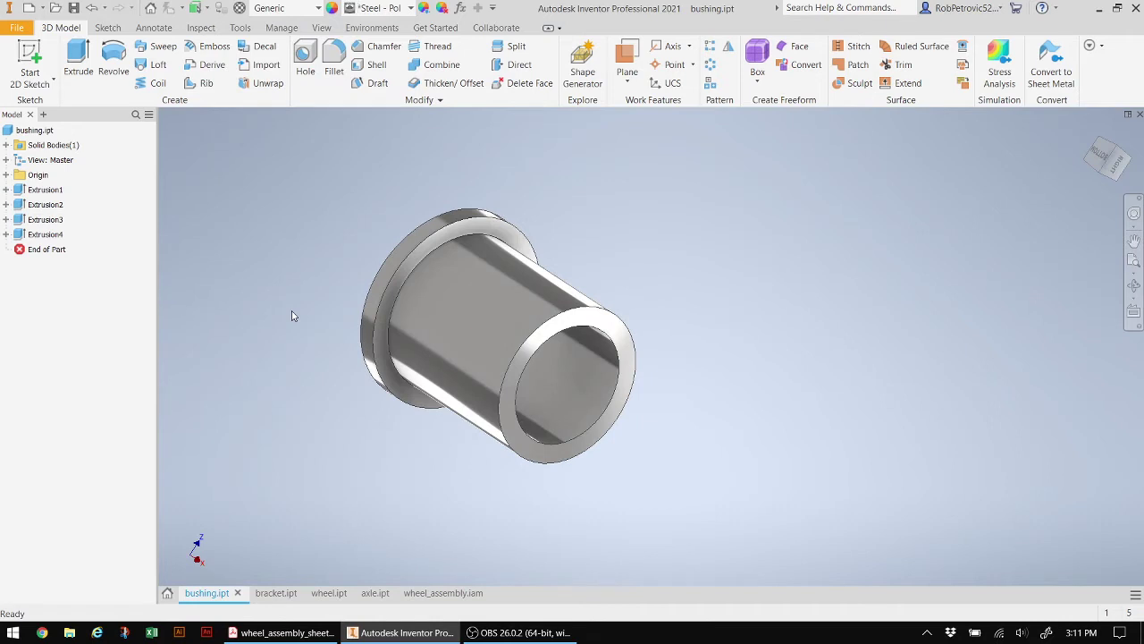
left_click(444, 592)
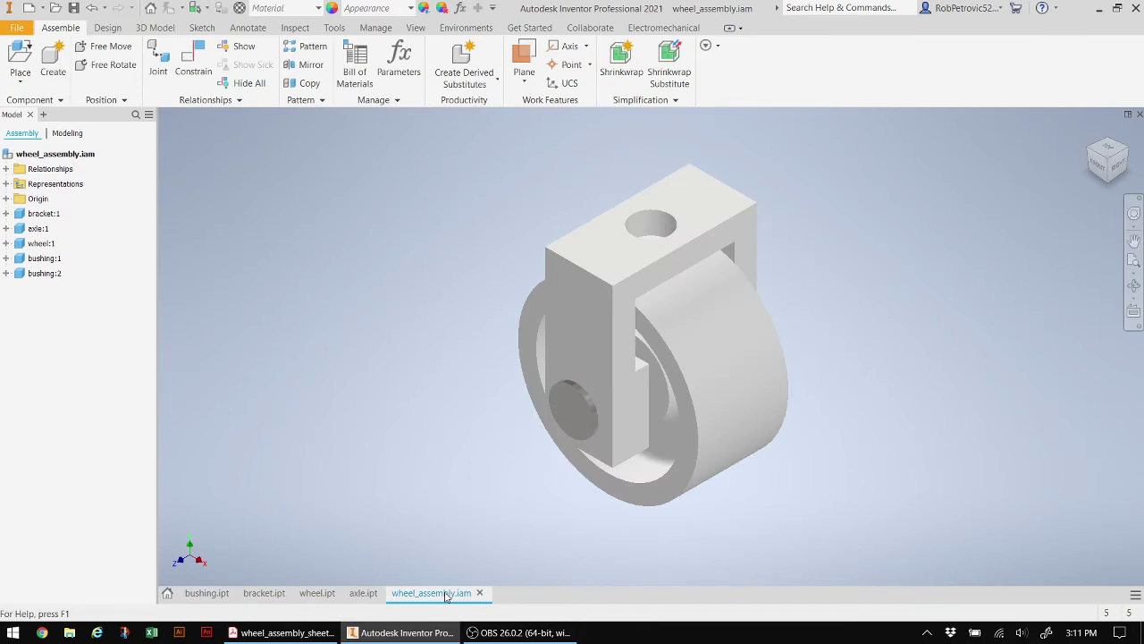
left_click(203, 593)
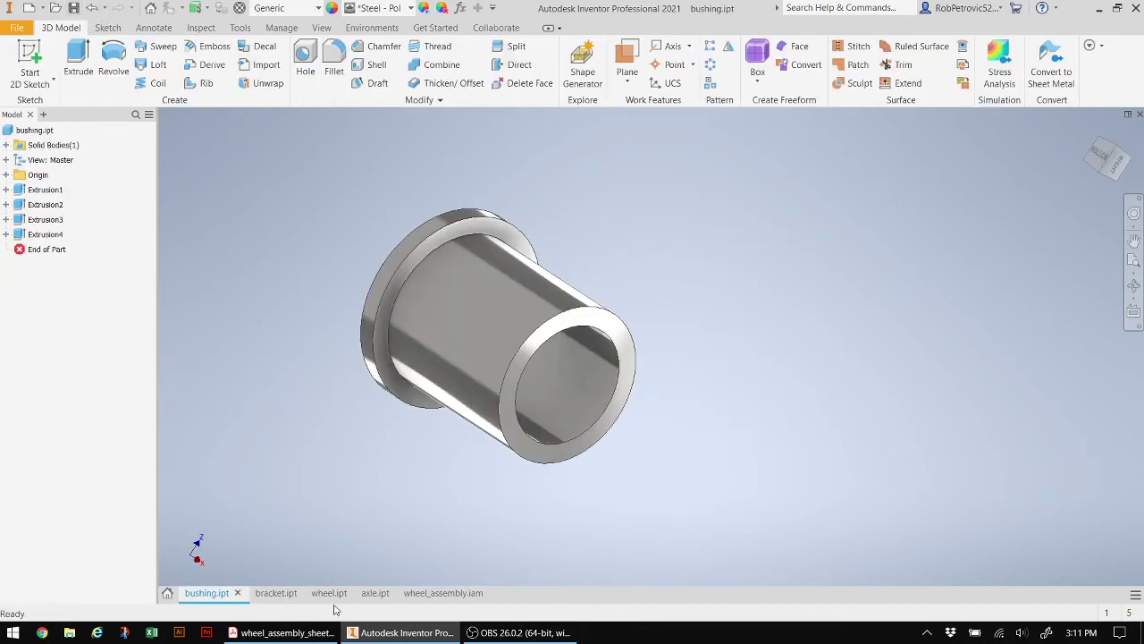
left_click(438, 594)
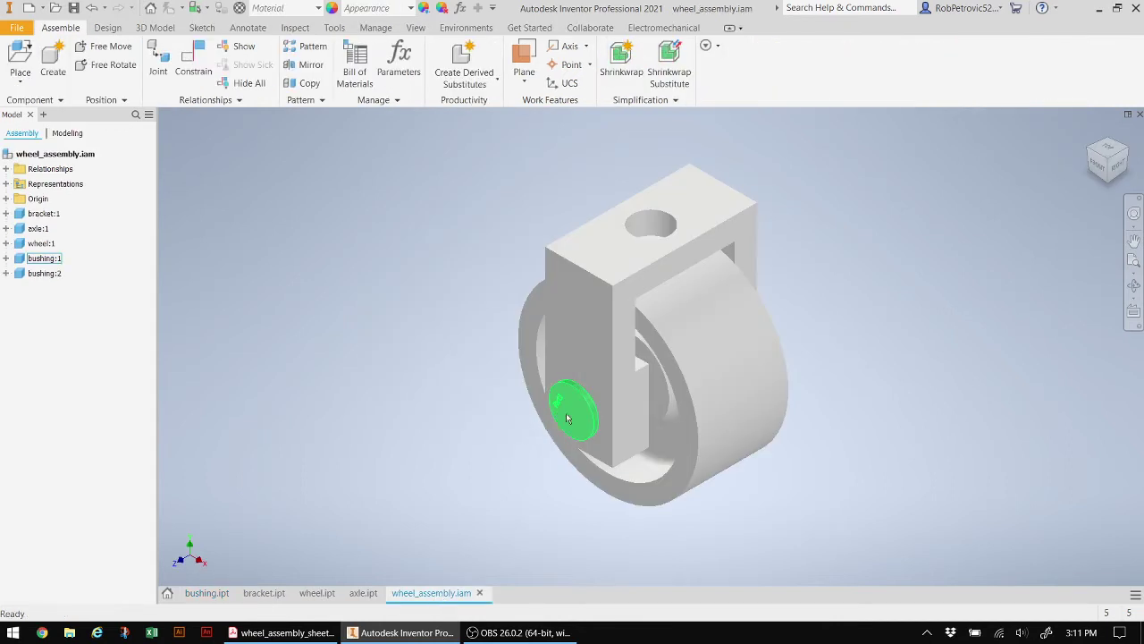
Set bracket.ipt to Steel - Polished, then orbit wheel_assembly.iam to check the steel bracket.
left_click(259, 594)
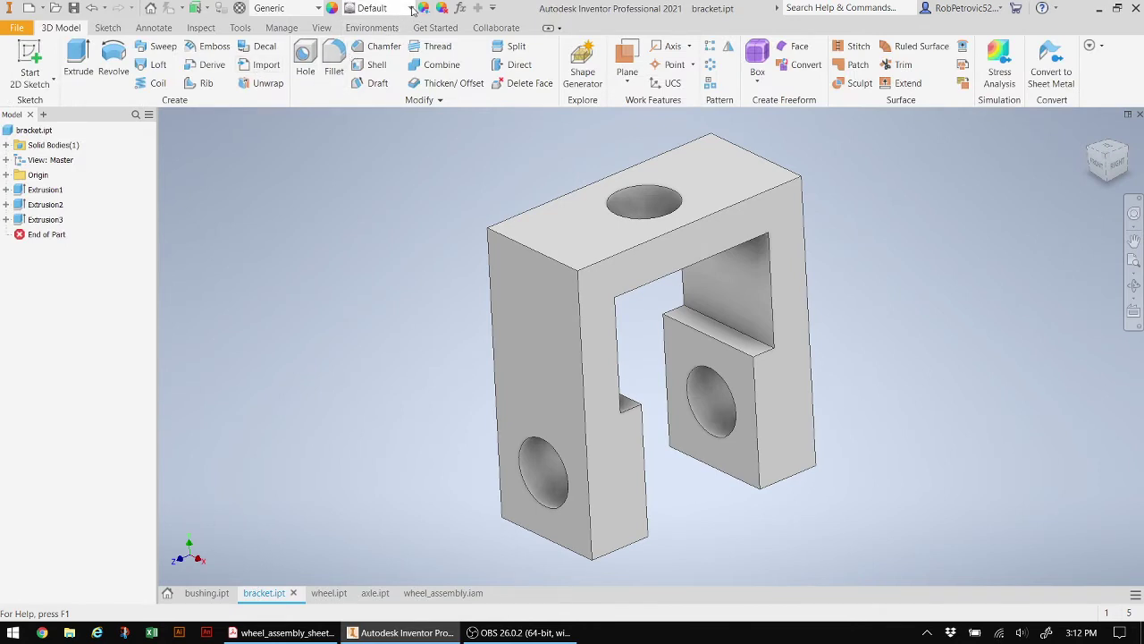
left_click(411, 8)
left_click_drag(412, 170, 399, 420)
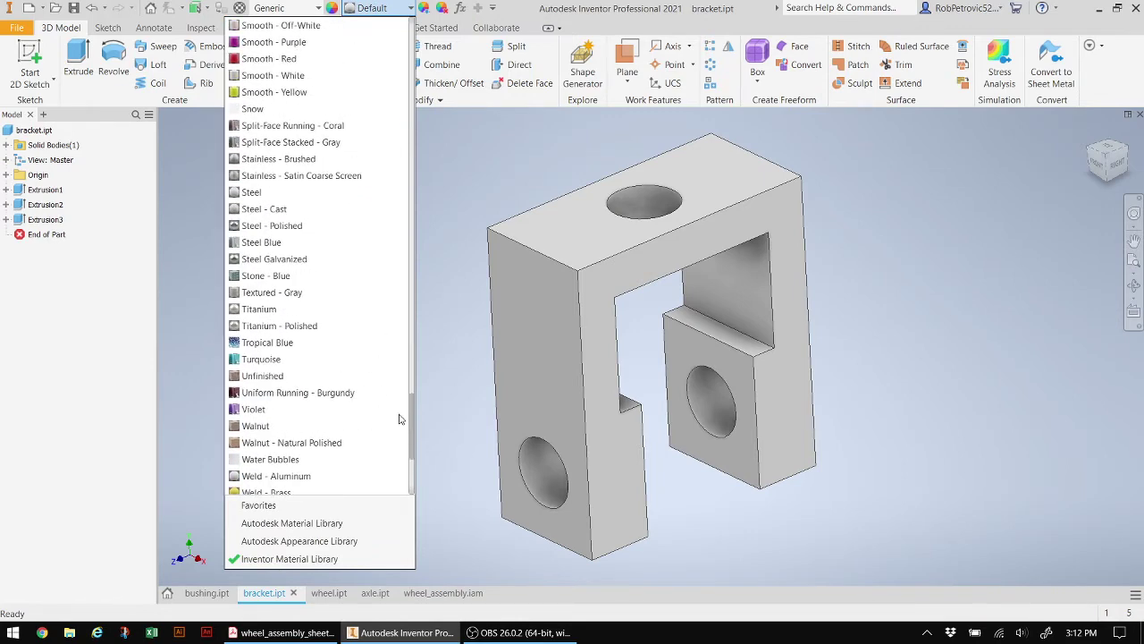
left_click(312, 232)
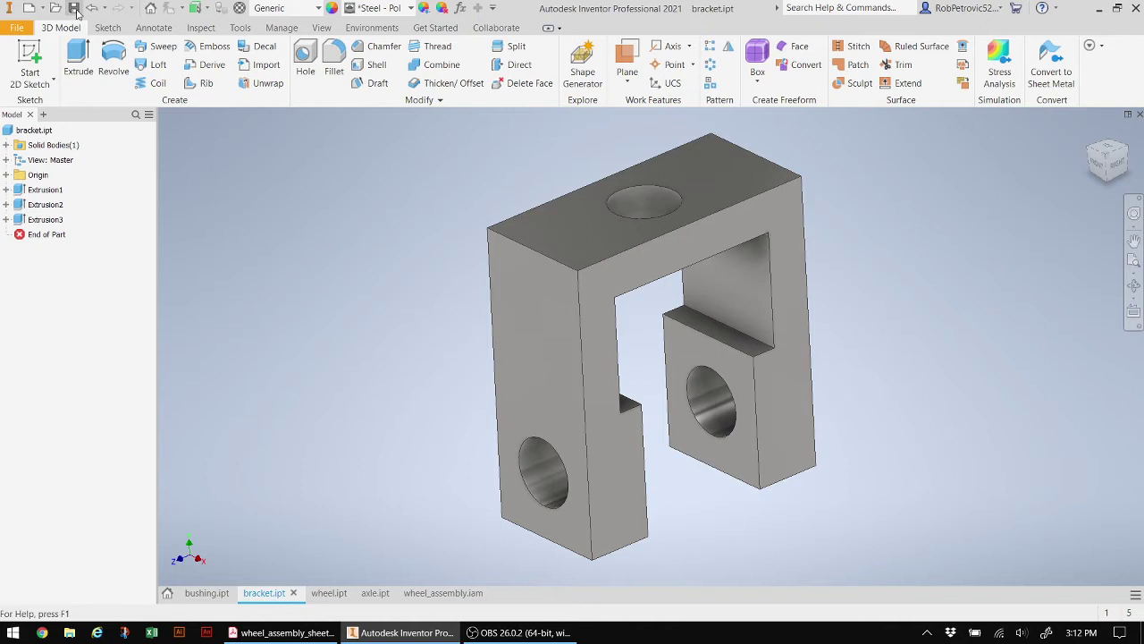
left_click(443, 593)
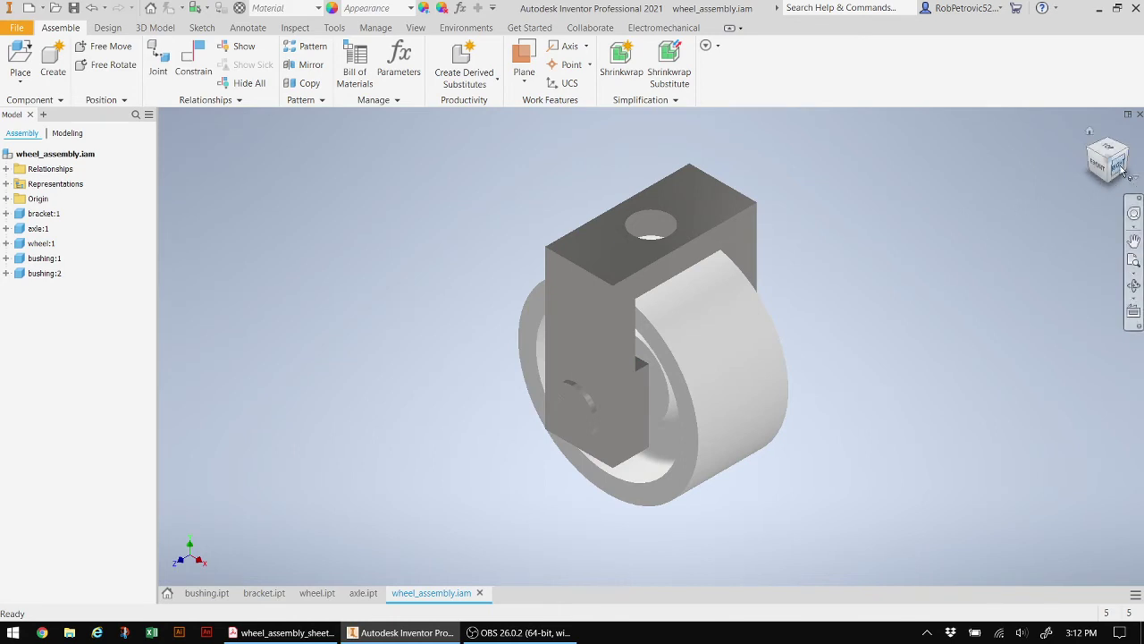
mouse_move(1112, 168)
left_mouse_down()
mouse_move(1092, 158)
mouse_move(1083, 172)
left_mouse_up()
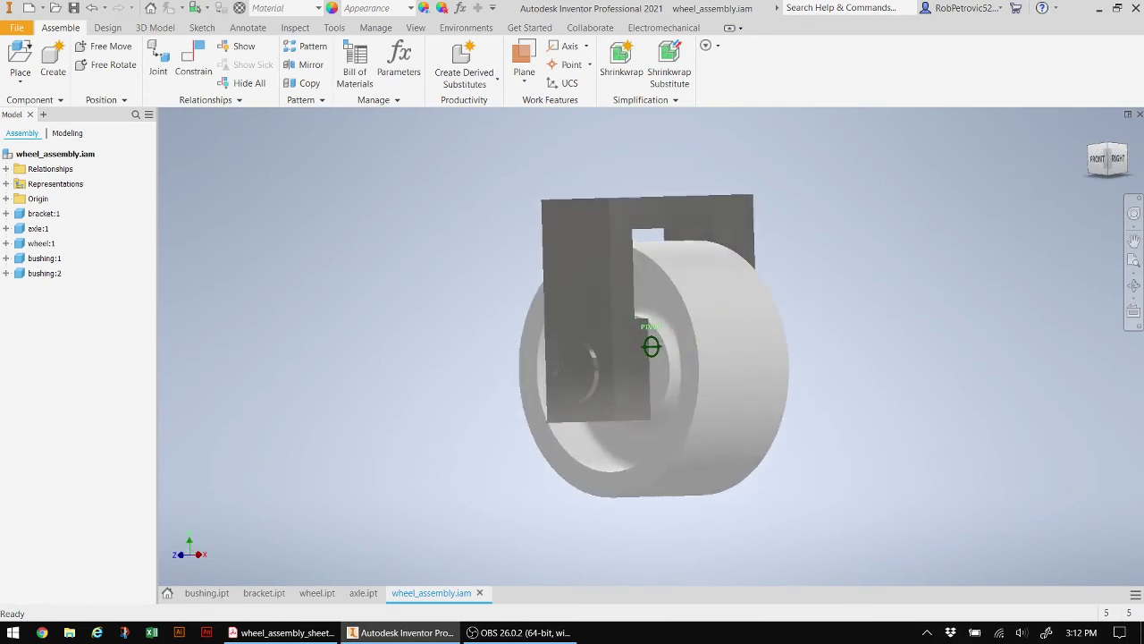
In wheel.ipt, apply Light Red to the inner cylindrical face and orbit to inspect it.
left_click(320, 594)
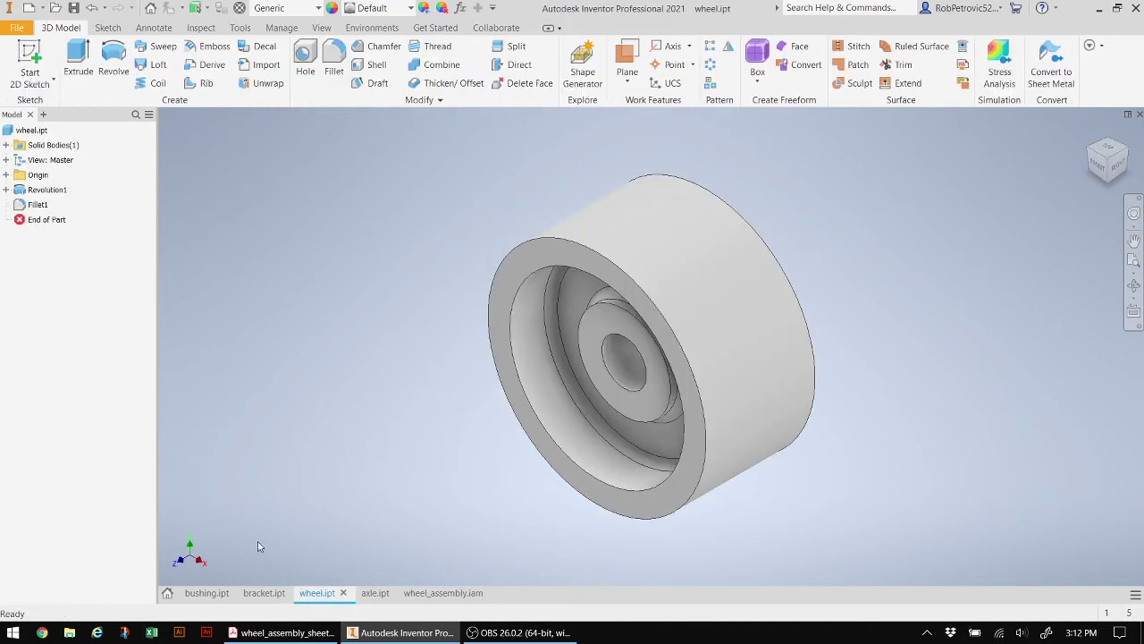
left_click(538, 390)
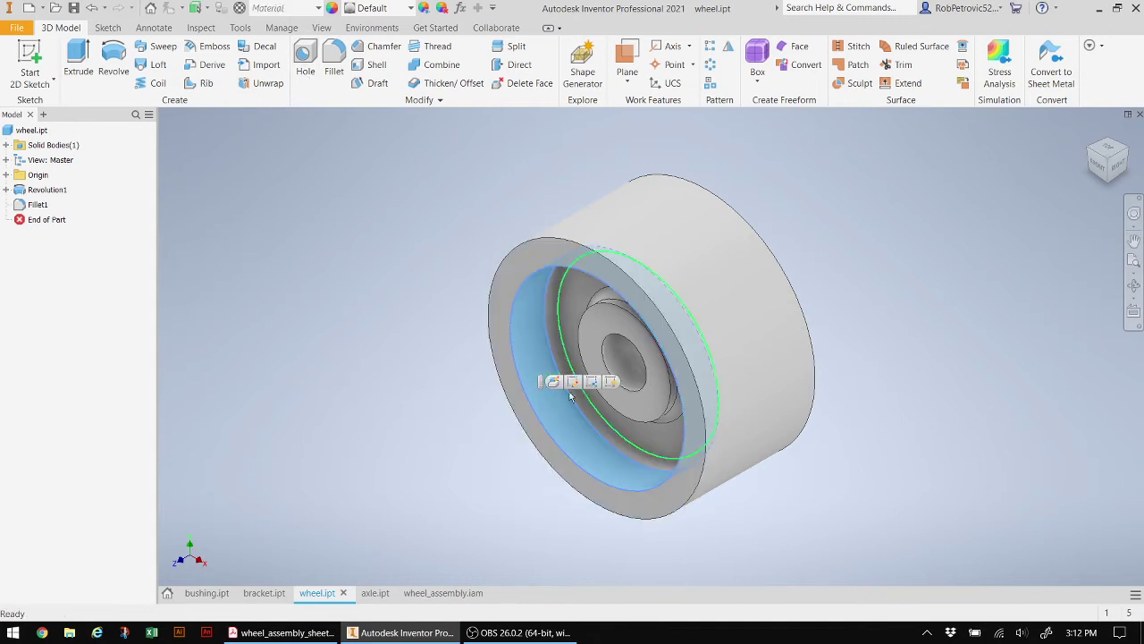
left_click(411, 9)
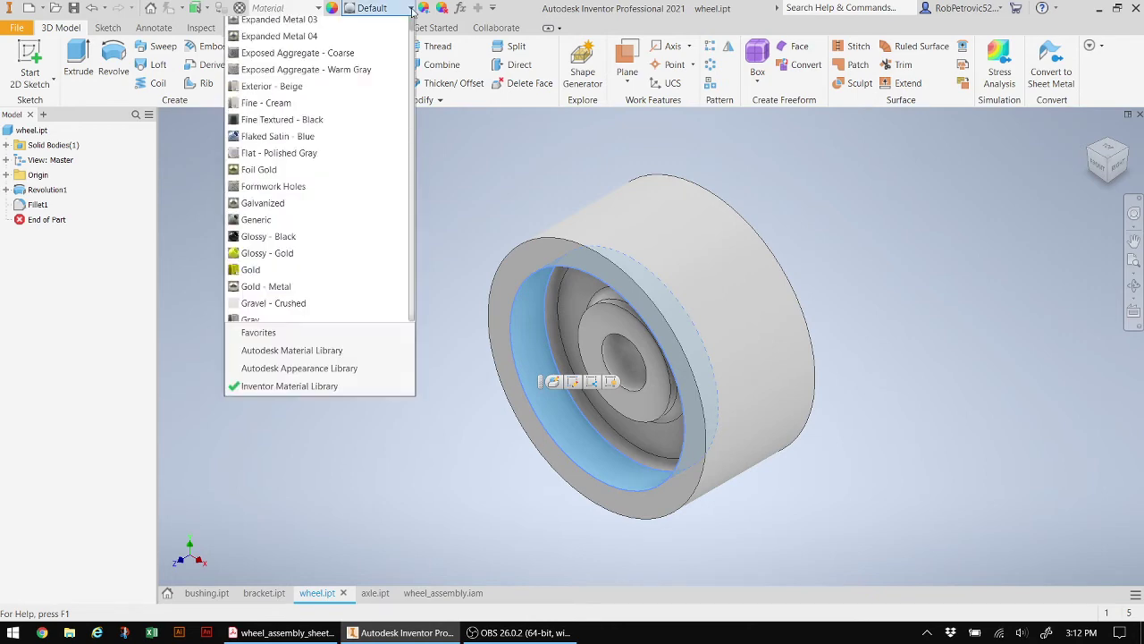
left_click_drag(411, 168, 411, 231)
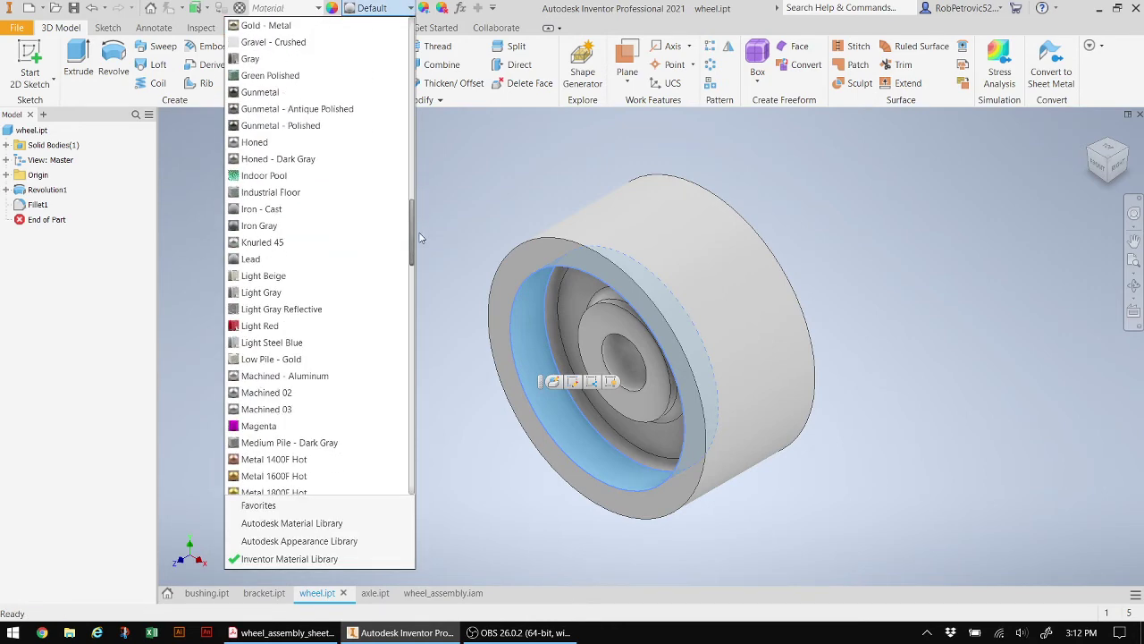
left_click(260, 327)
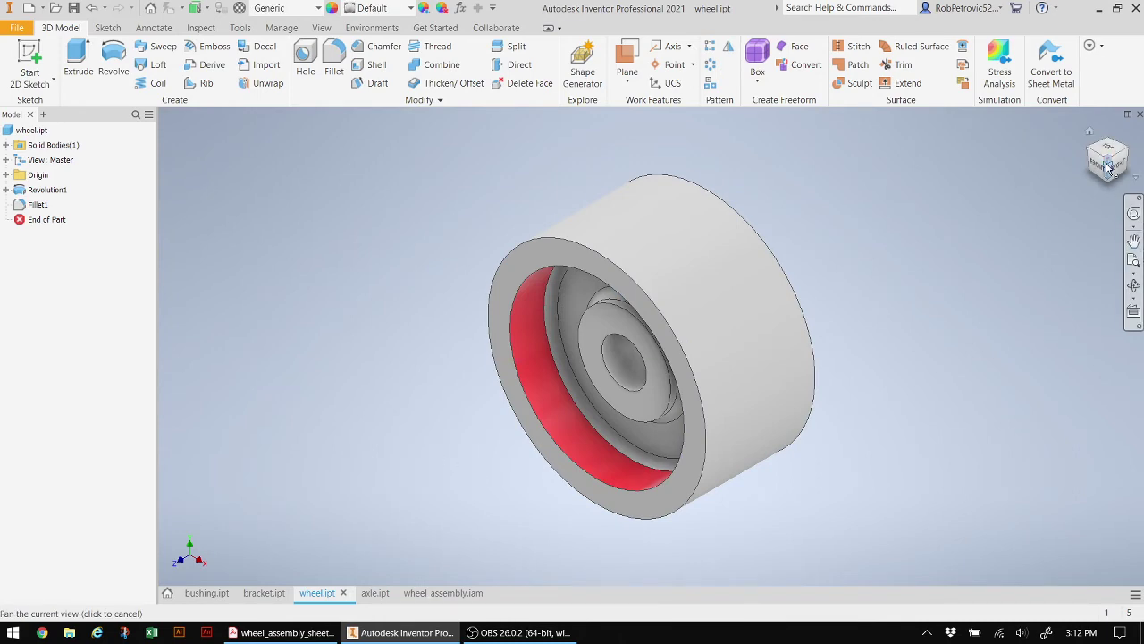
mouse_move(1109, 168)
left_mouse_down()
mouse_move(1095, 179)
mouse_move(1109, 168)
left_mouse_up()
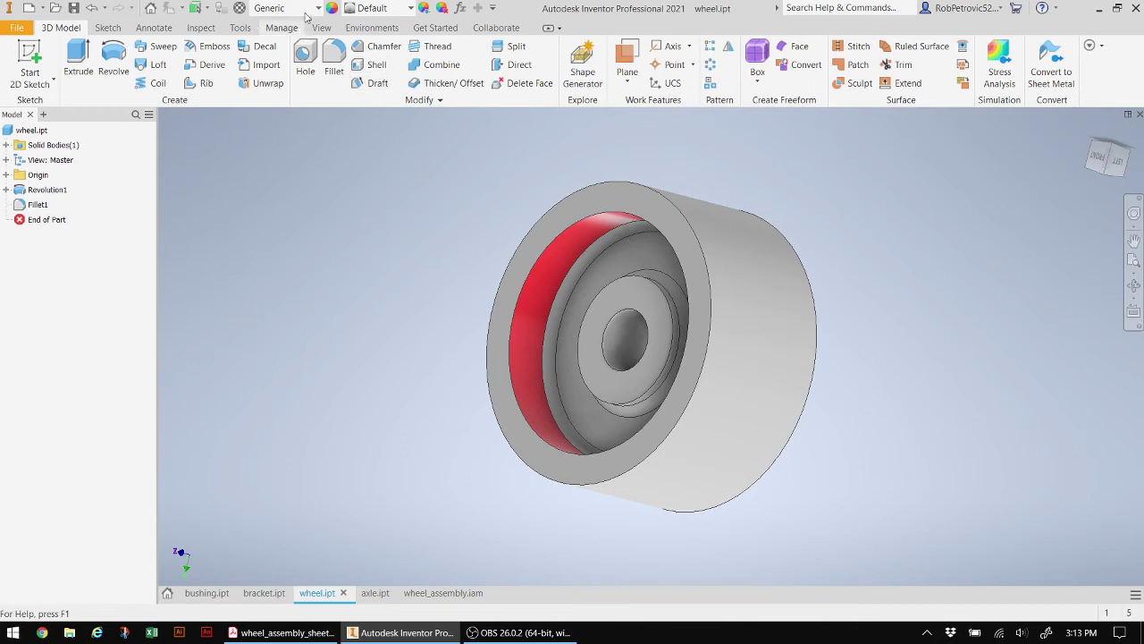
Give the whole wheel part a Rubber - Black appearance.
left_click(410, 9)
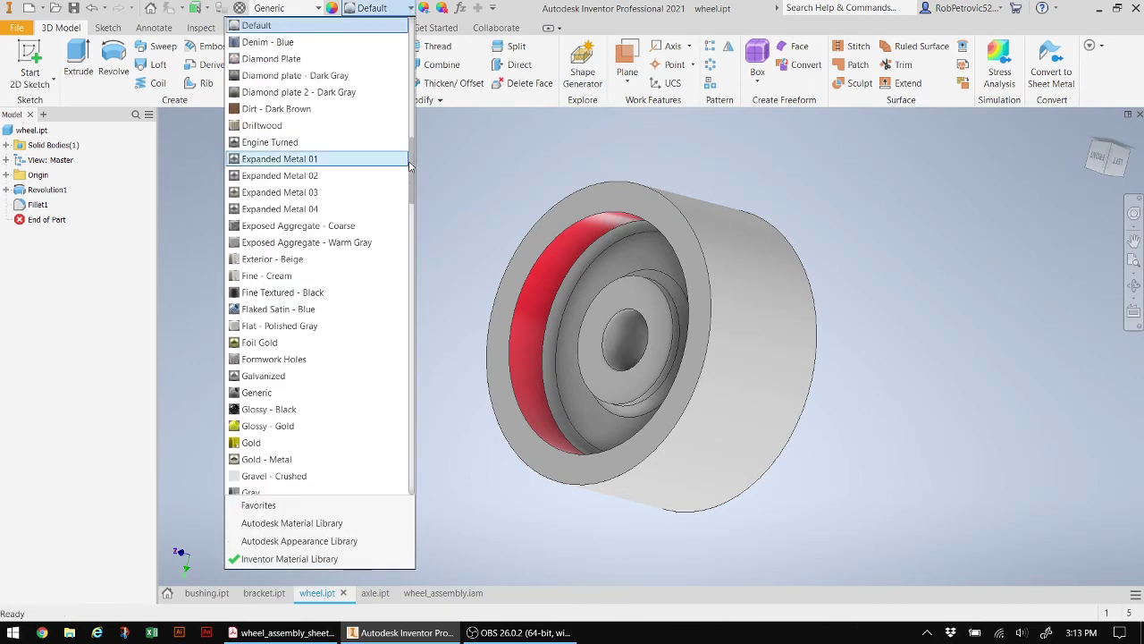
left_click_drag(414, 168, 404, 331)
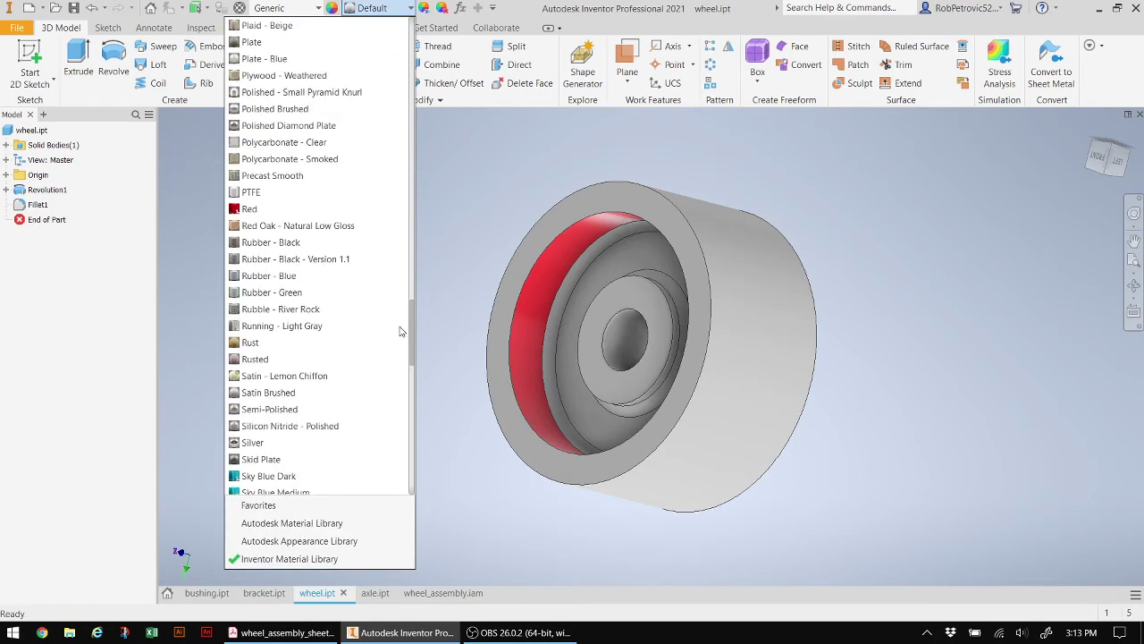
left_click(284, 244)
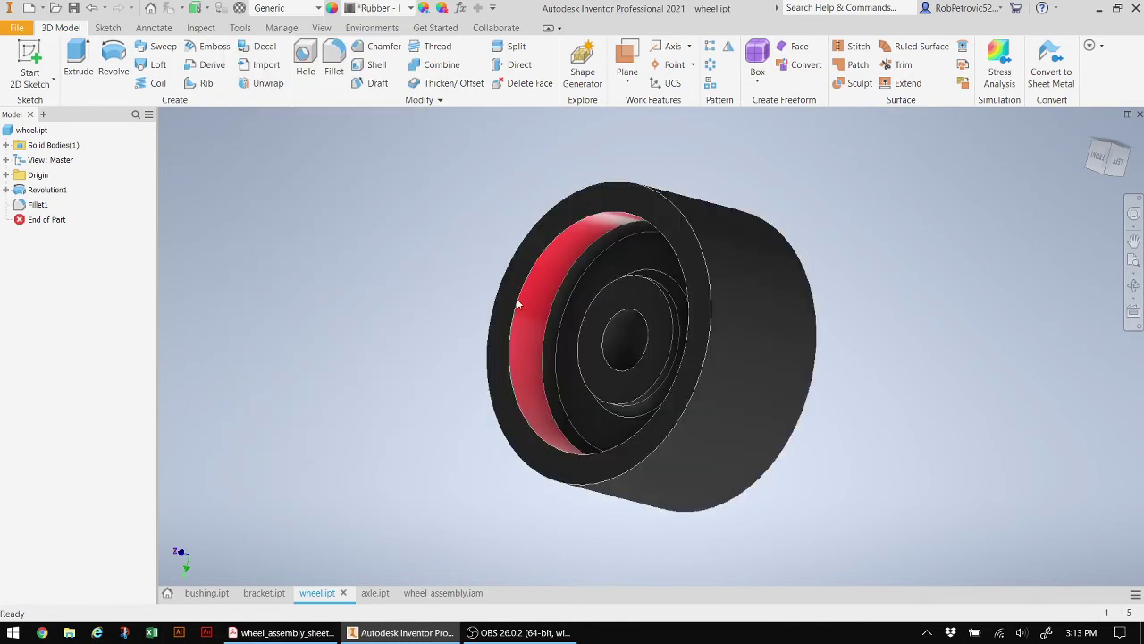
Change the red inner rim face's appearance to Rubber - Black as well.
middle_click_drag(608, 322, 745, 352, "shift")
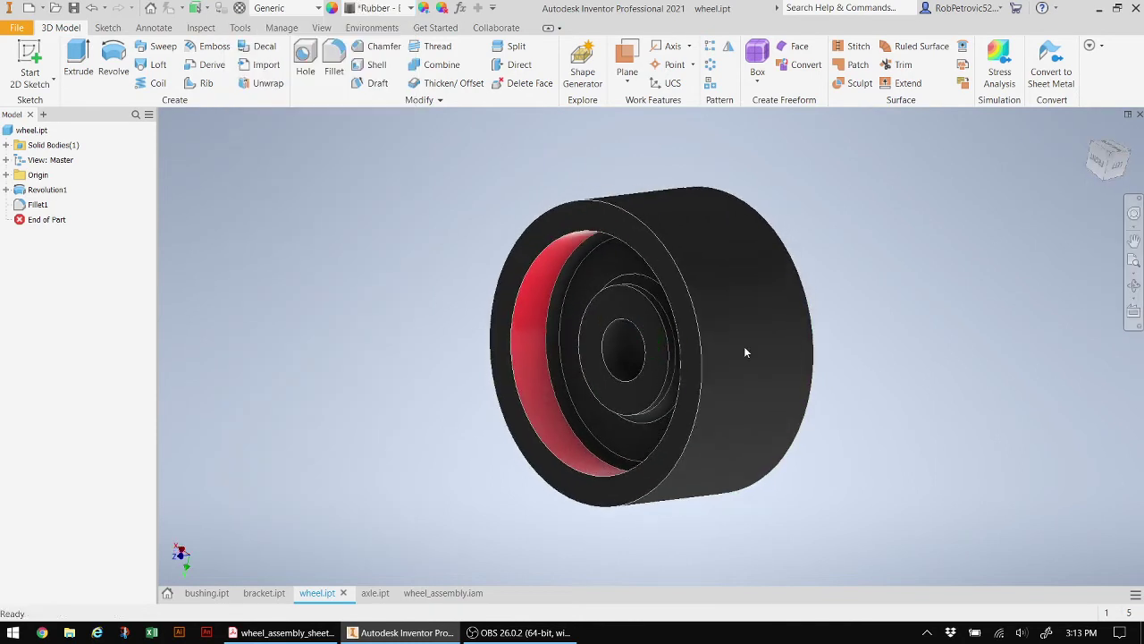
left_click(1109, 165)
key("F5")
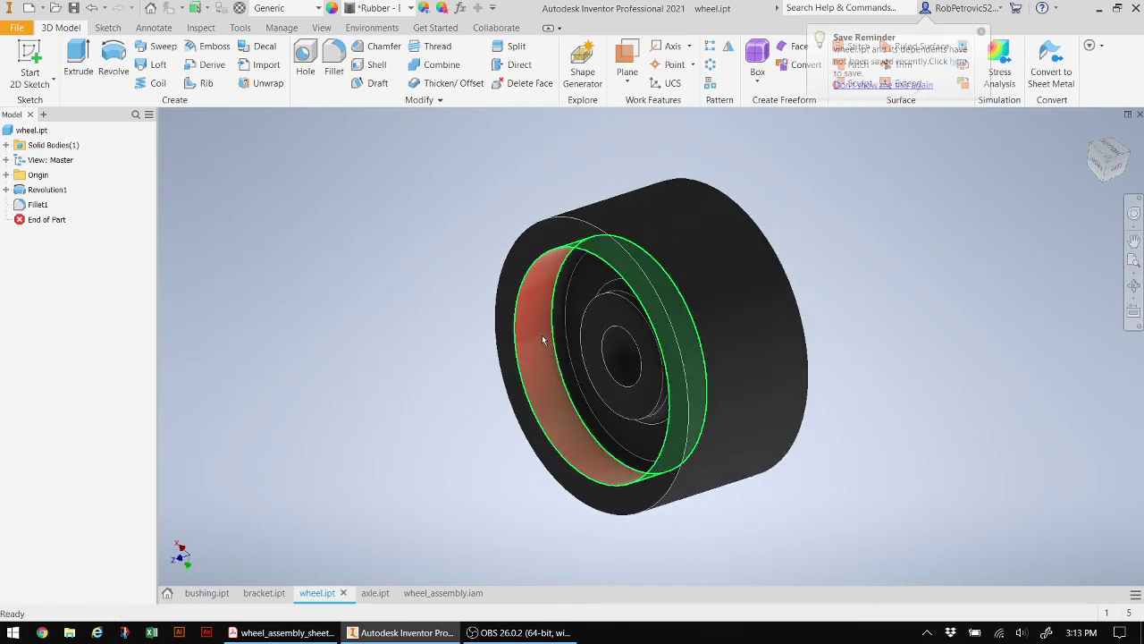
left_click(542, 340)
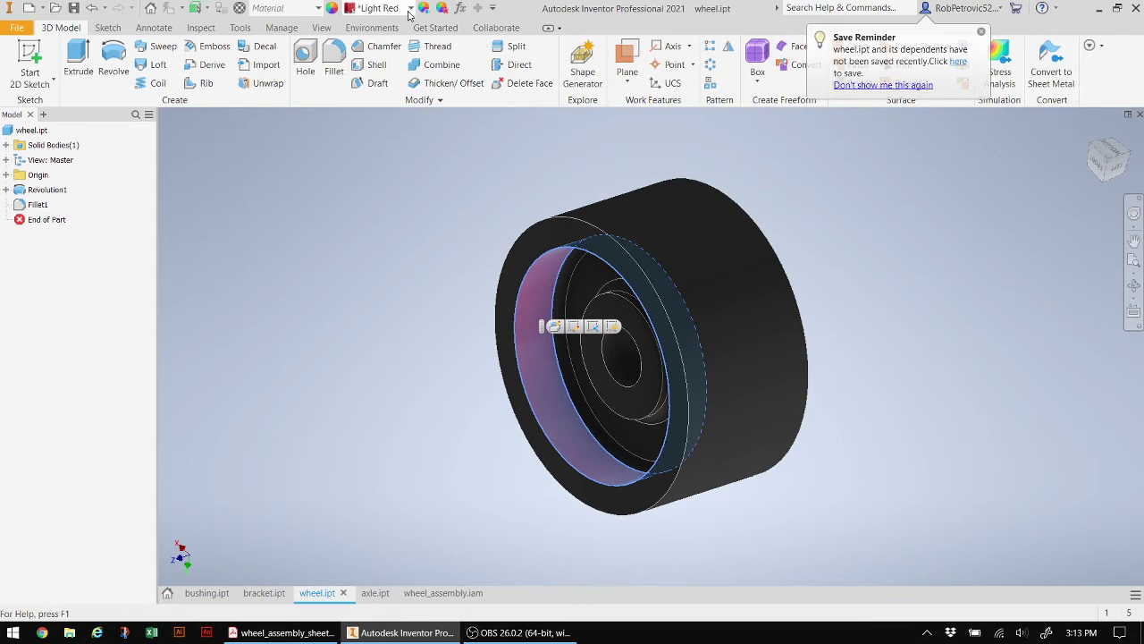
left_click(411, 9)
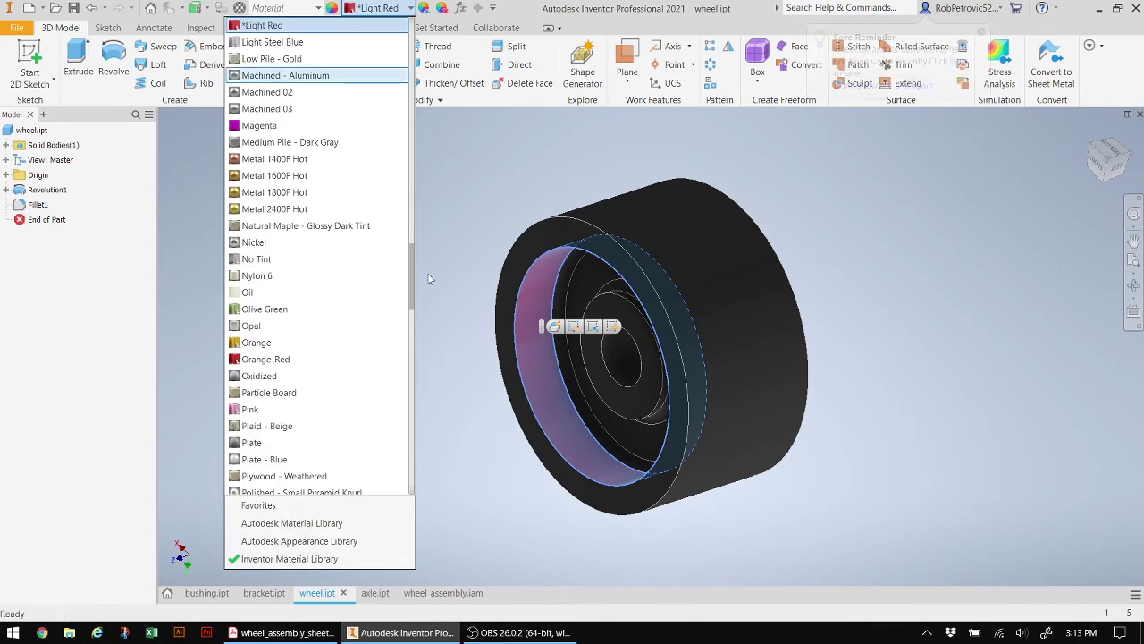
left_click_drag(406, 281, 414, 348)
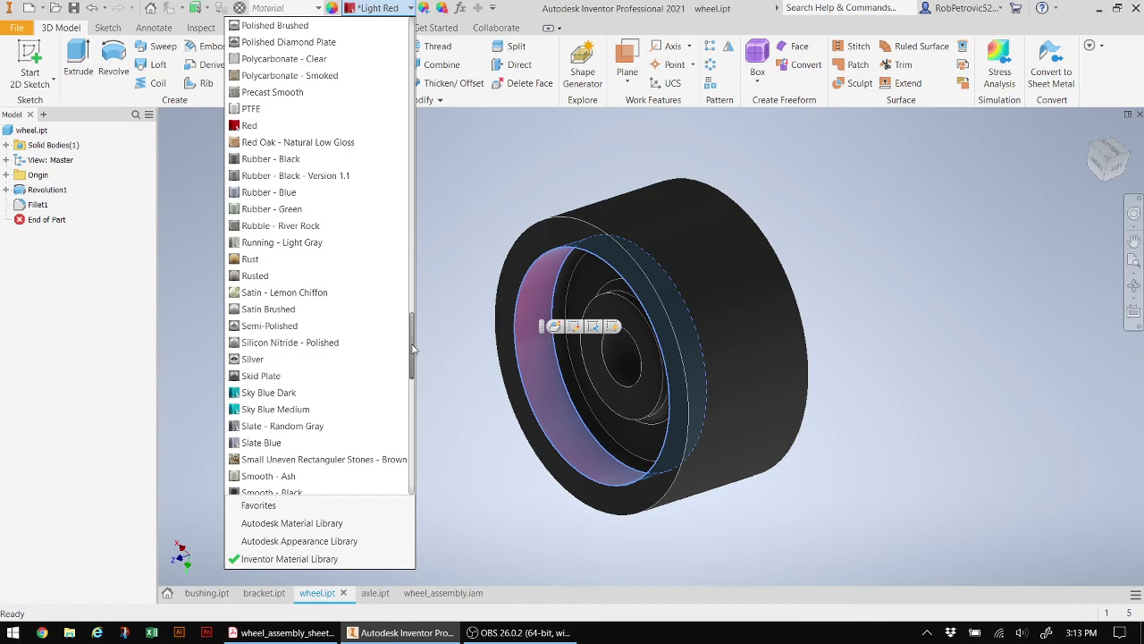
left_click(277, 158)
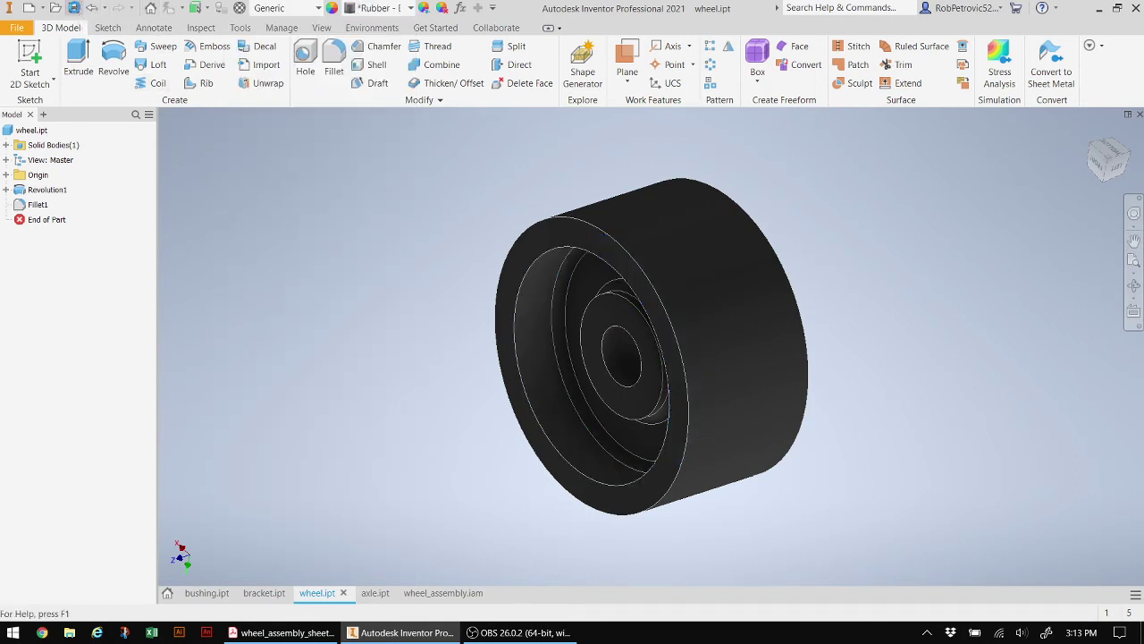
Switch to wheel_assembly.iam, orbit it to check the black wheel, and return to isometric view.
left_click(453, 595)
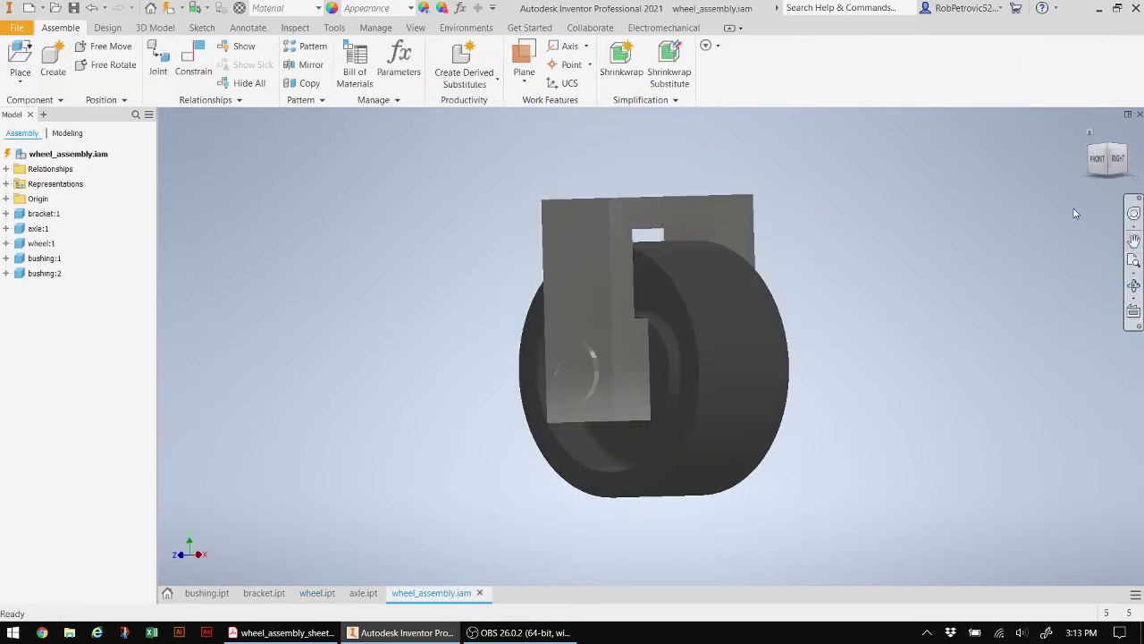
mouse_move(1100, 165)
left_mouse_down()
mouse_move(1126, 185)
mouse_move(1114, 168)
left_mouse_up()
mouse_move(650, 346)
middle_mouse_down("shift")
mouse_move(679, 322)
mouse_move(626, 357)
mouse_move(657, 342)
middle_mouse_up("shift")
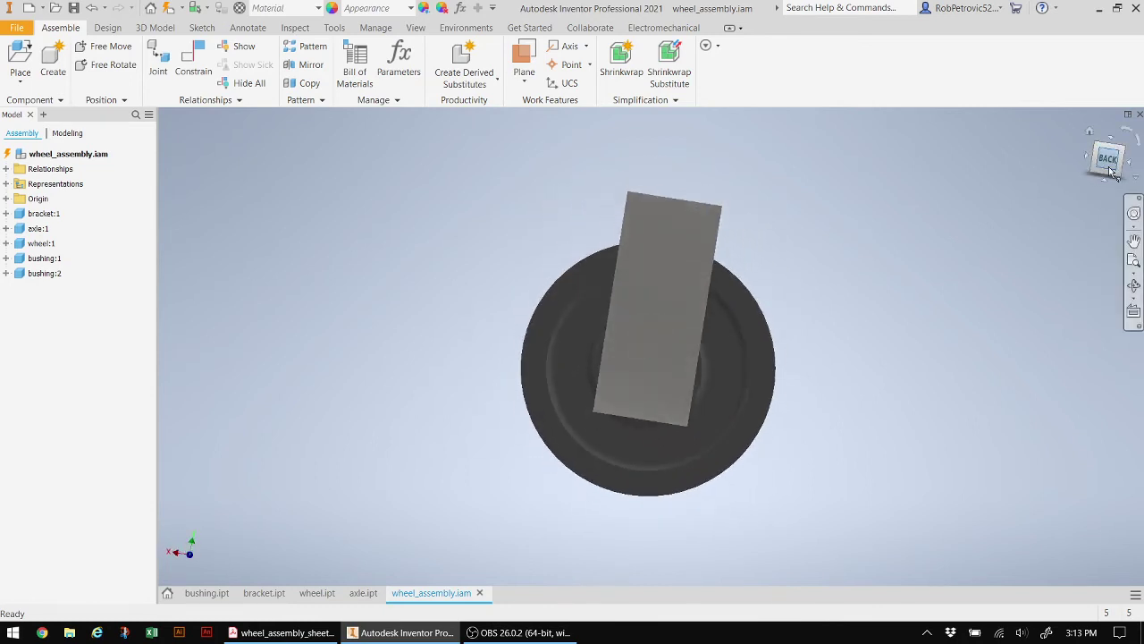
left_click(1100, 172)
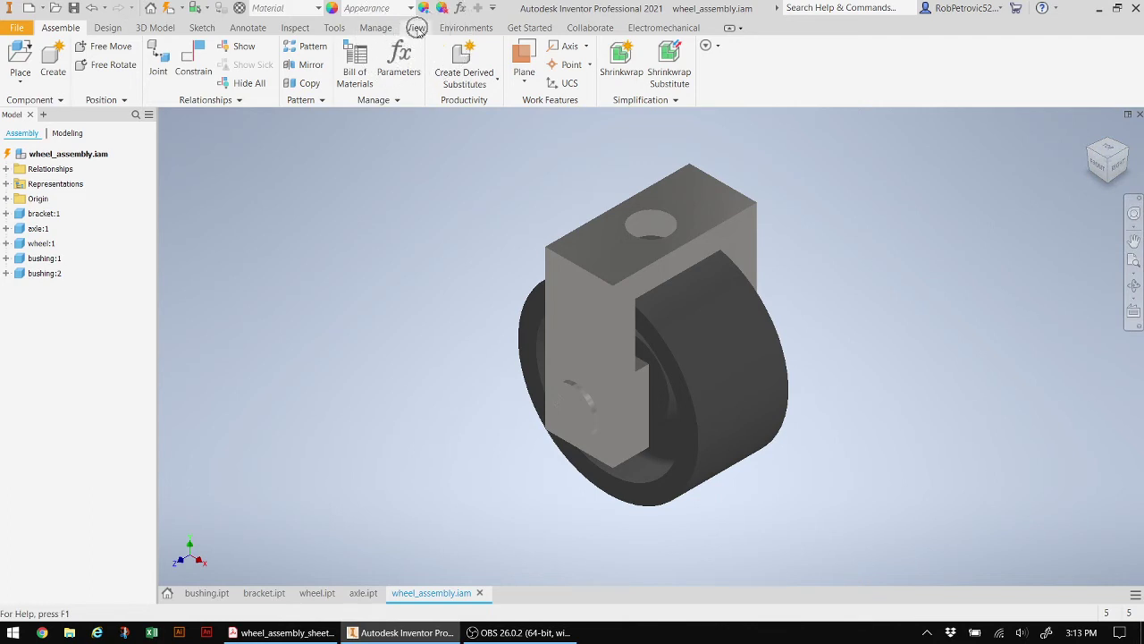
Preview the assembly in Monochrome, Watercolor and Sketch Illustration visual styles.
left_click(416, 30)
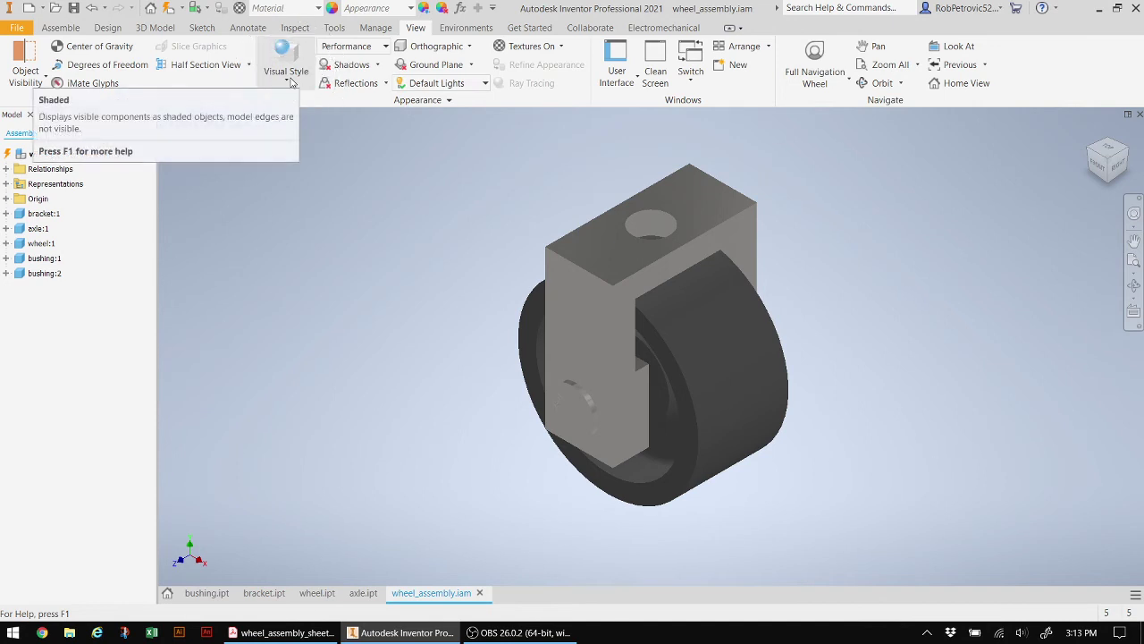
left_click(290, 81)
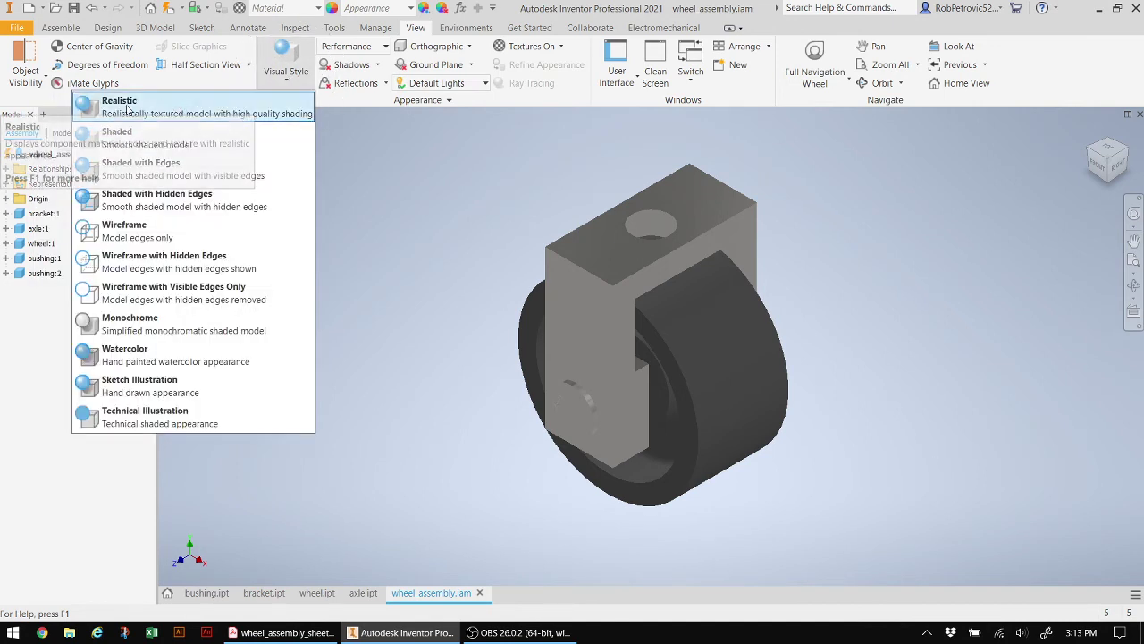
left_click(152, 335)
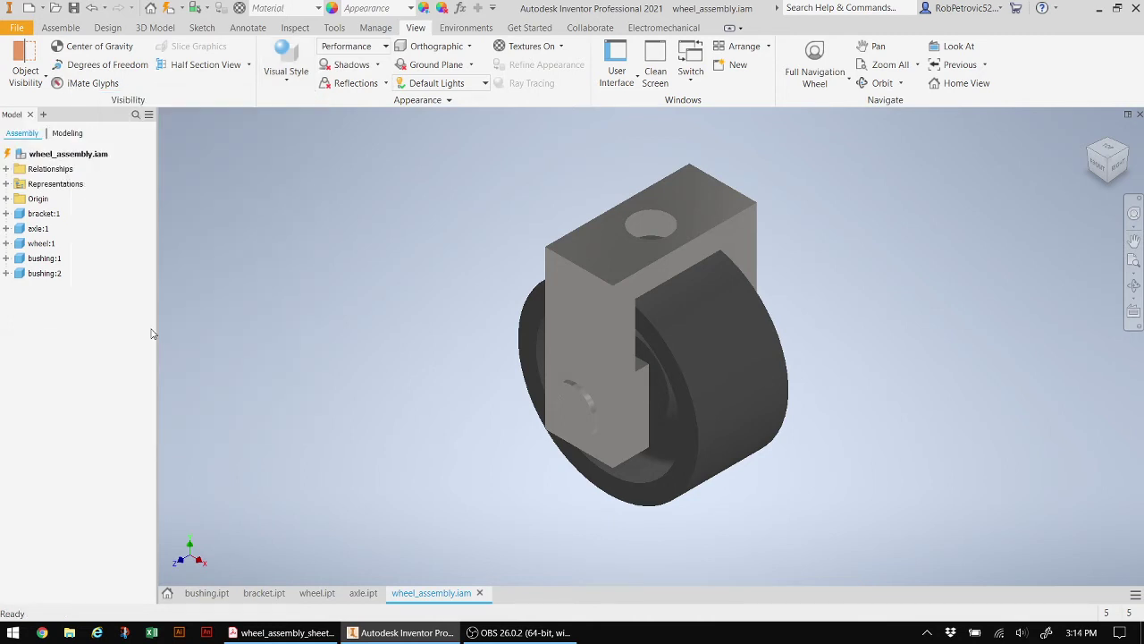
left_click(291, 81)
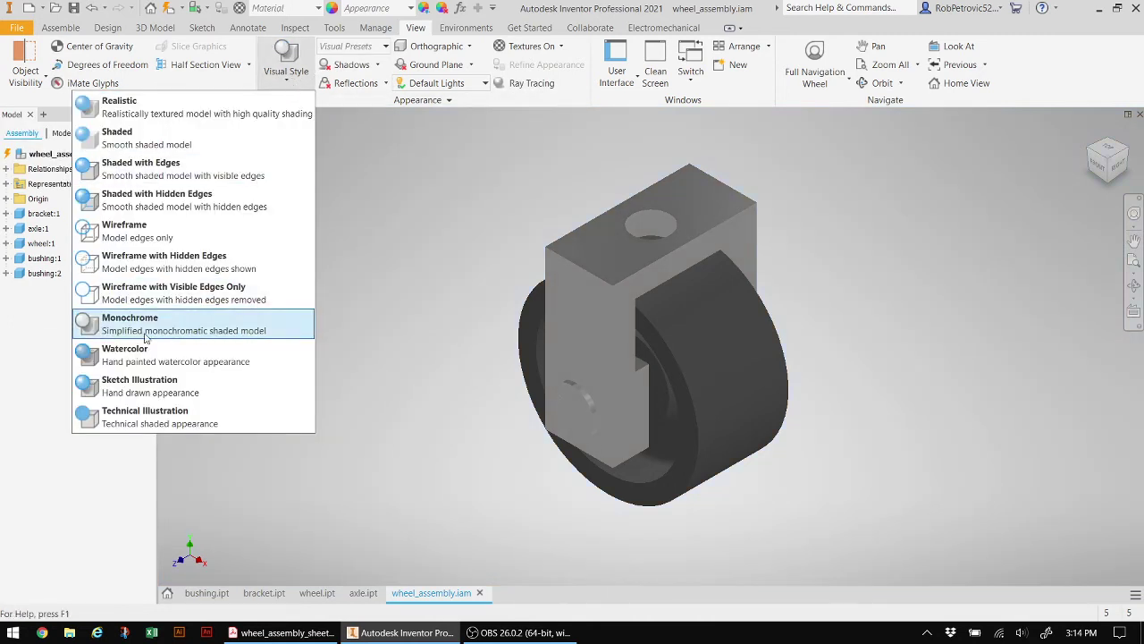
left_click(140, 358)
left_click(288, 82)
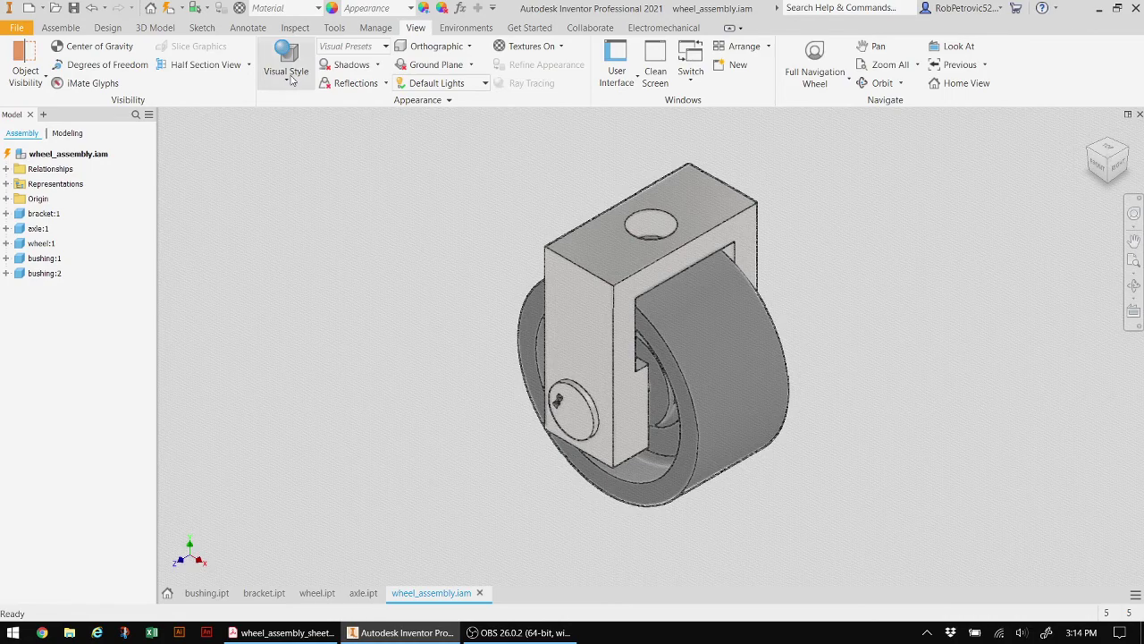
left_click(161, 393)
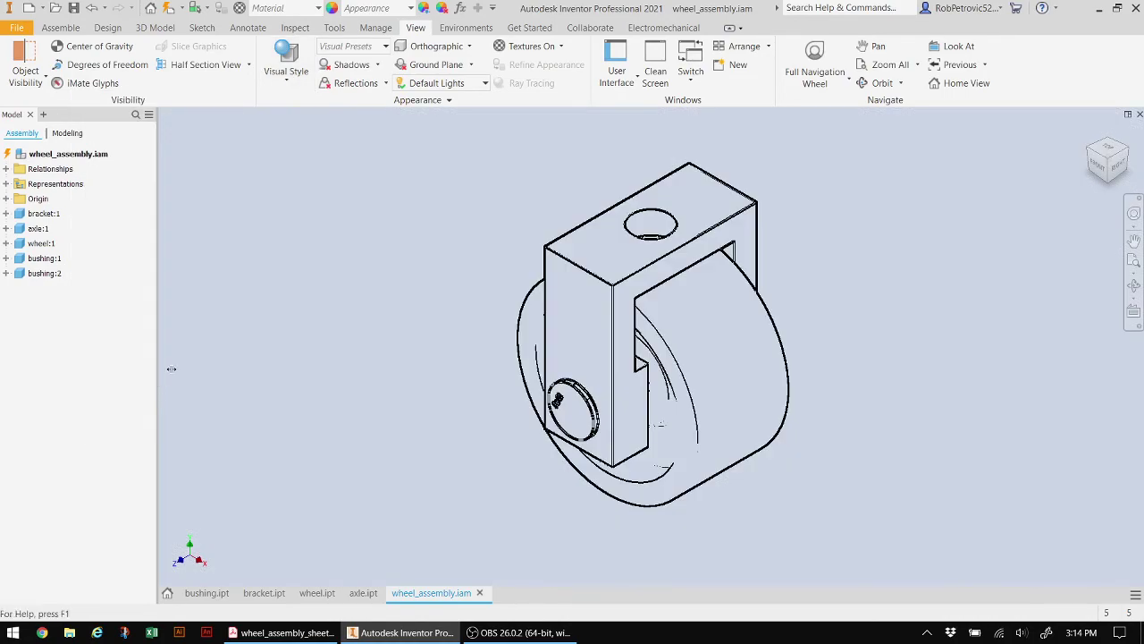
Settle on the Realistic visual style for the wheel assembly.
left_click(290, 83)
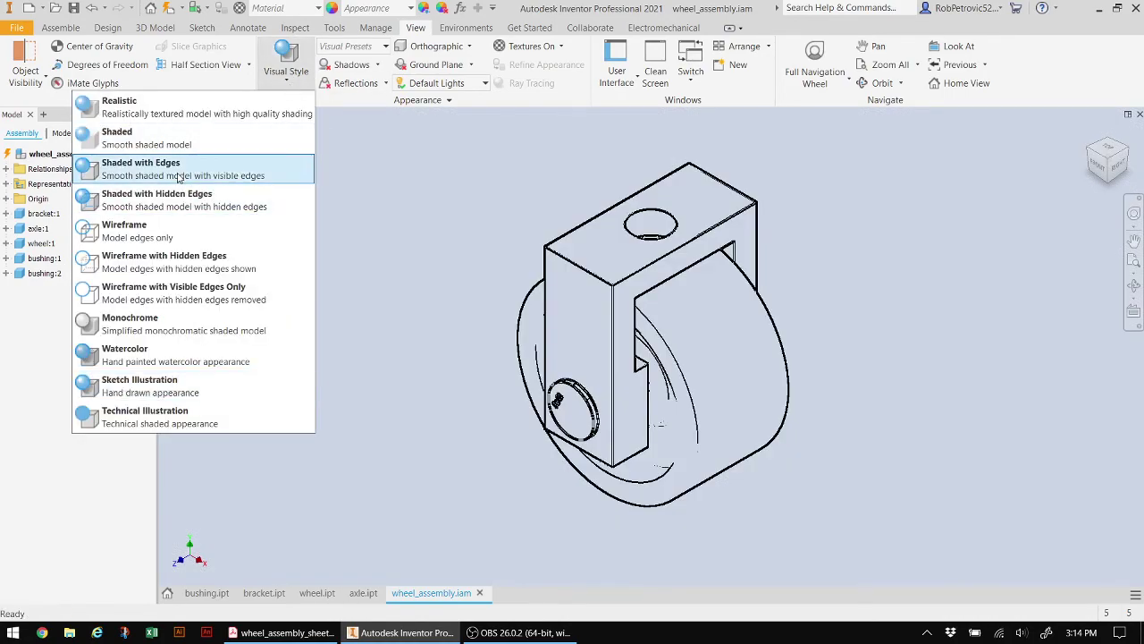
left_click(203, 120)
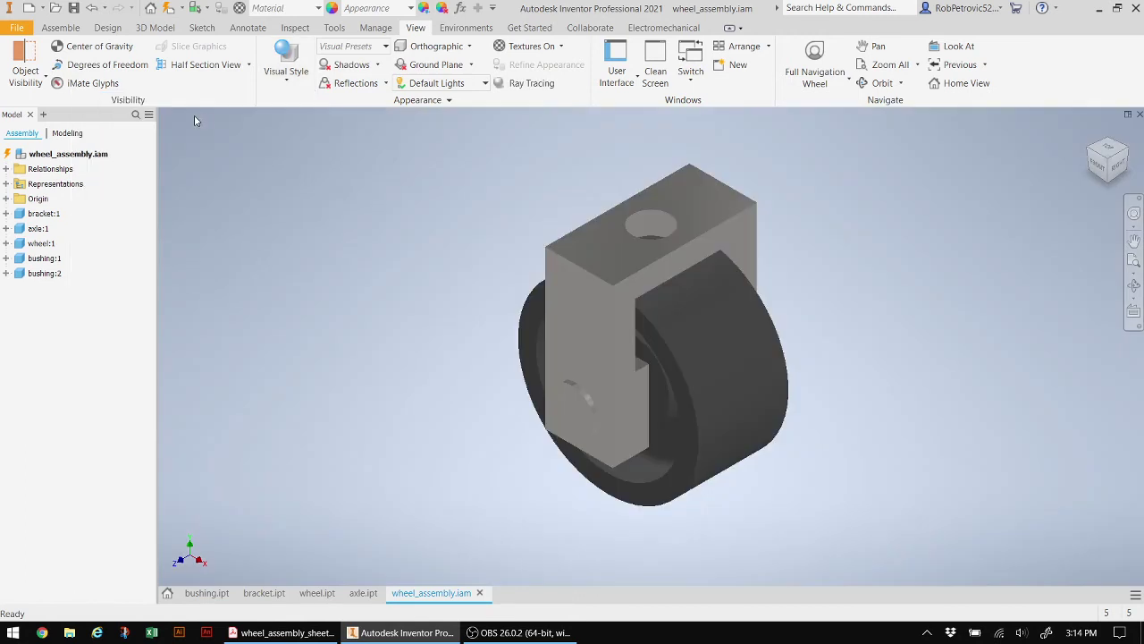
left_click(284, 81)
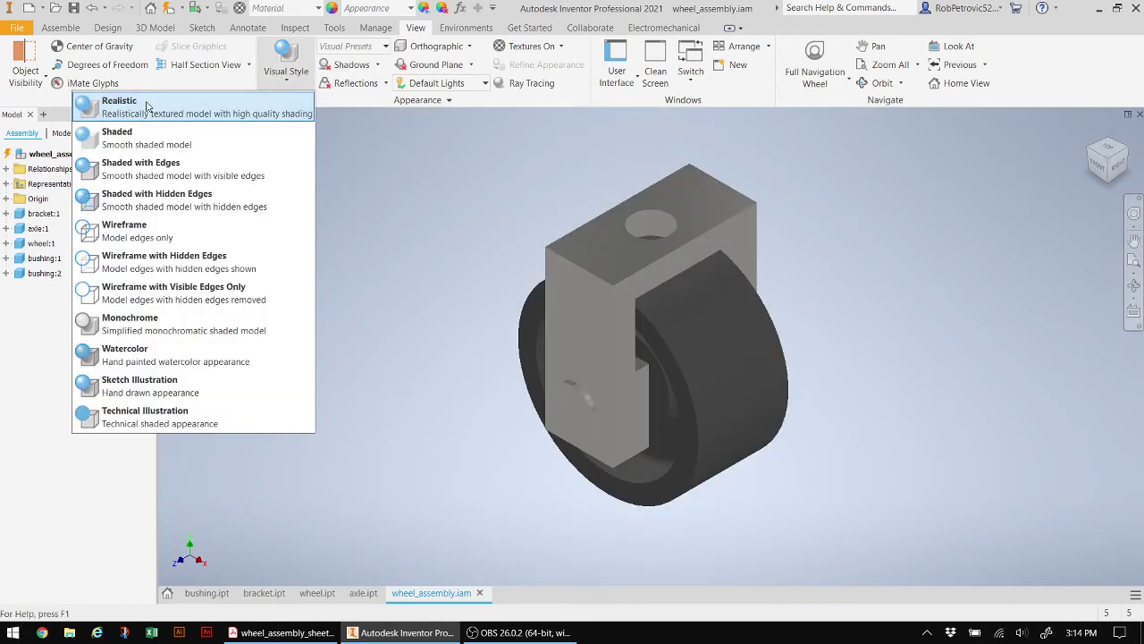
left_click(143, 109)
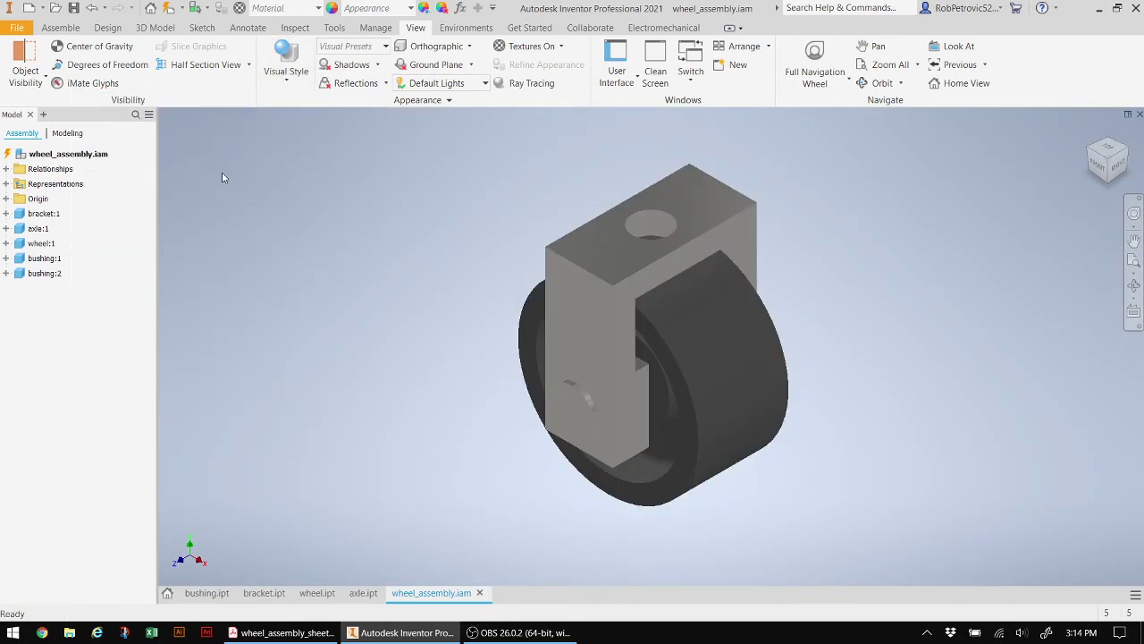
left_click(286, 83)
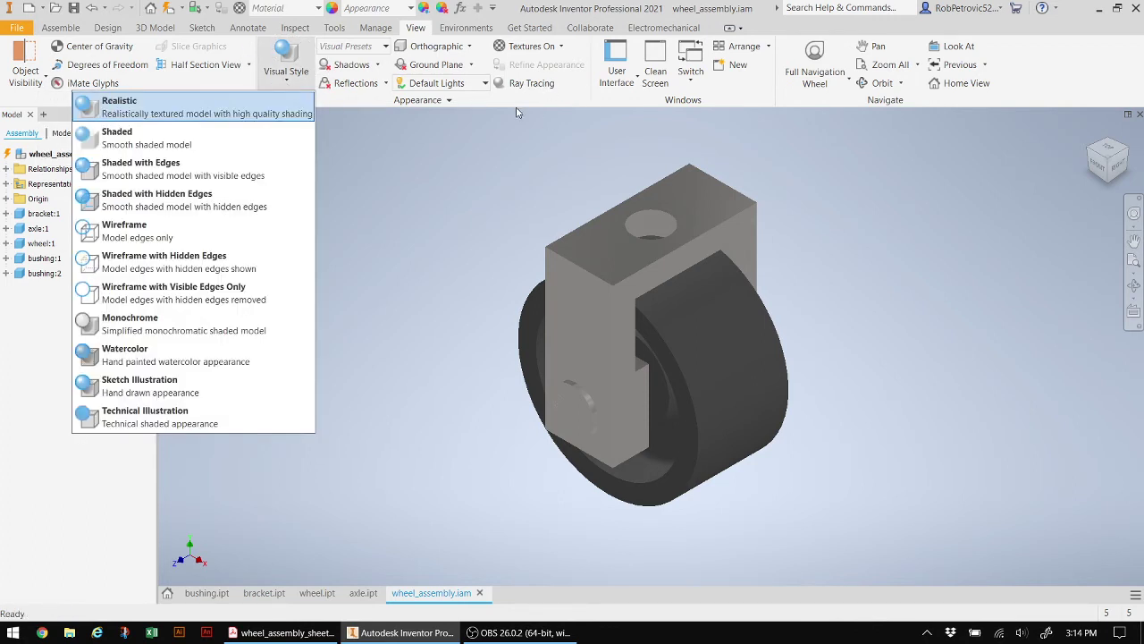
Turn on a ground shadow beneath the wheel assembly.
left_click(503, 149)
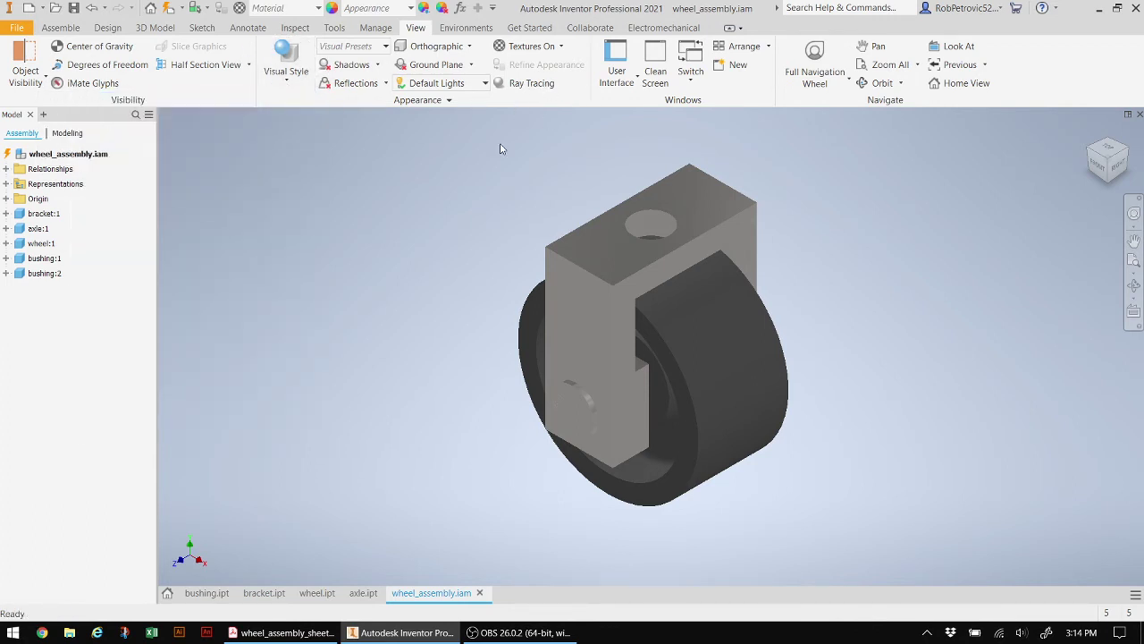
left_click(377, 65)
left_click(297, 105)
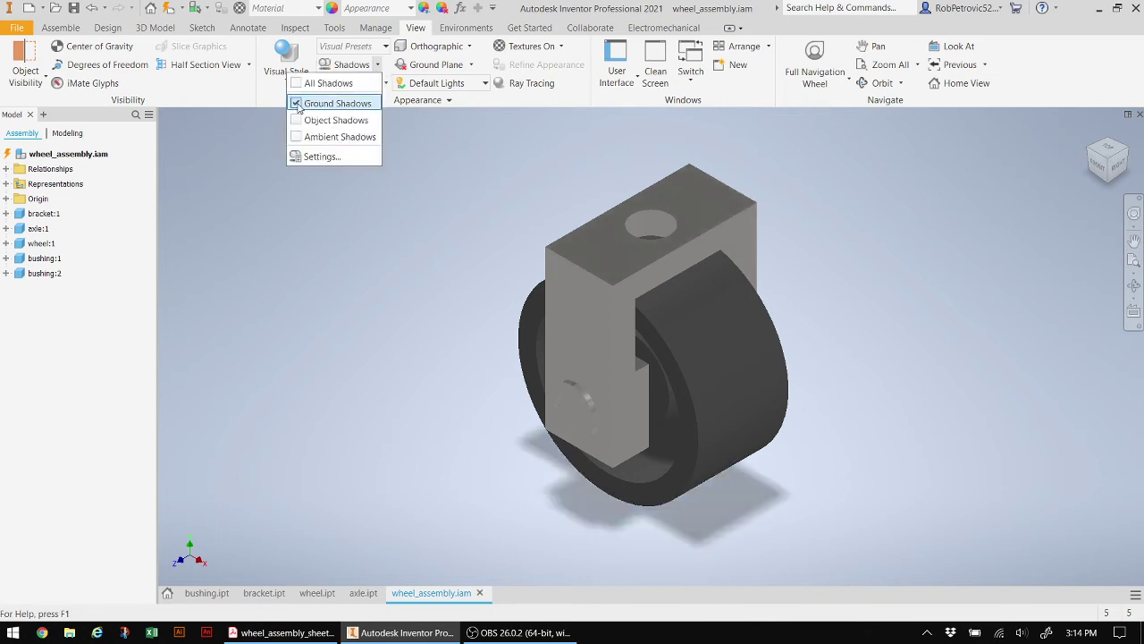
left_click(420, 222)
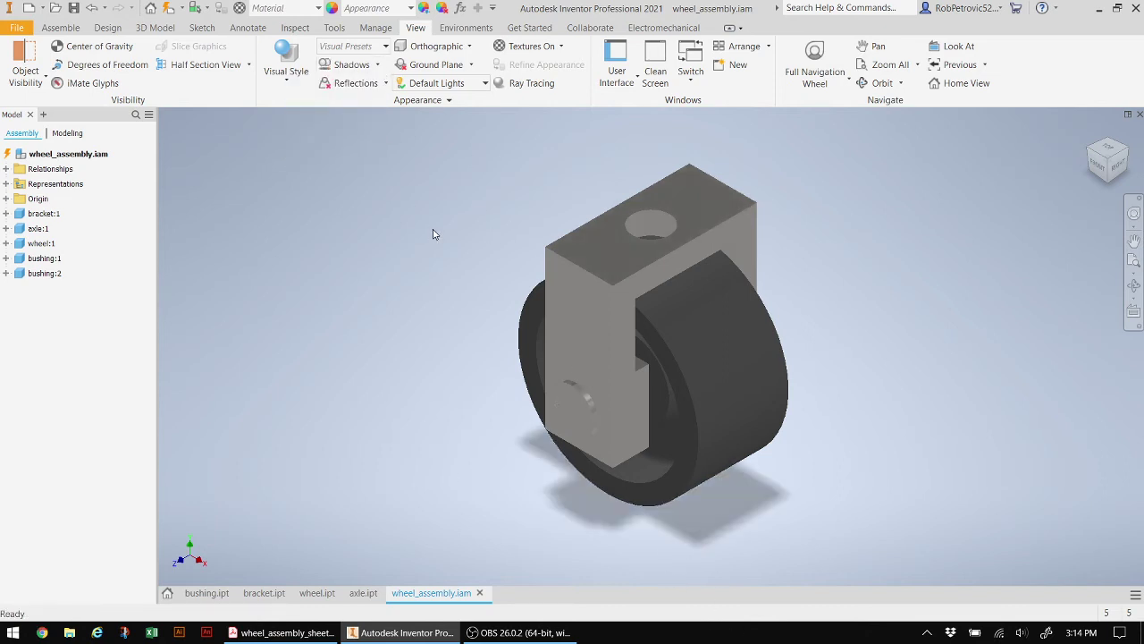
Try a floor reflection under the assembly, then switch it back off.
left_click(387, 83)
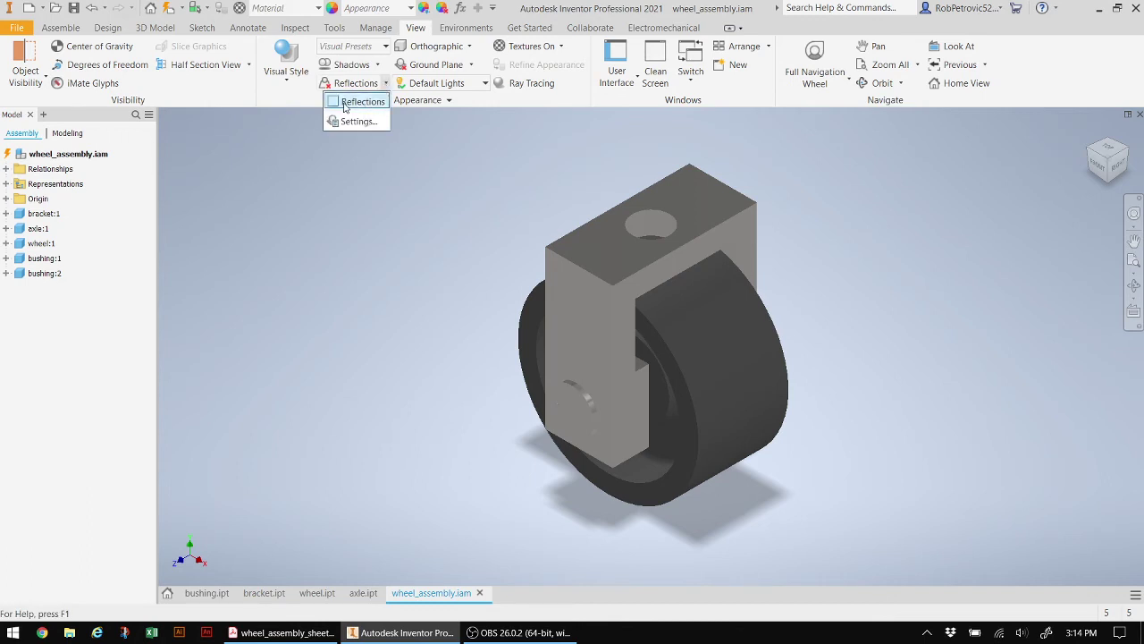
left_click(335, 103)
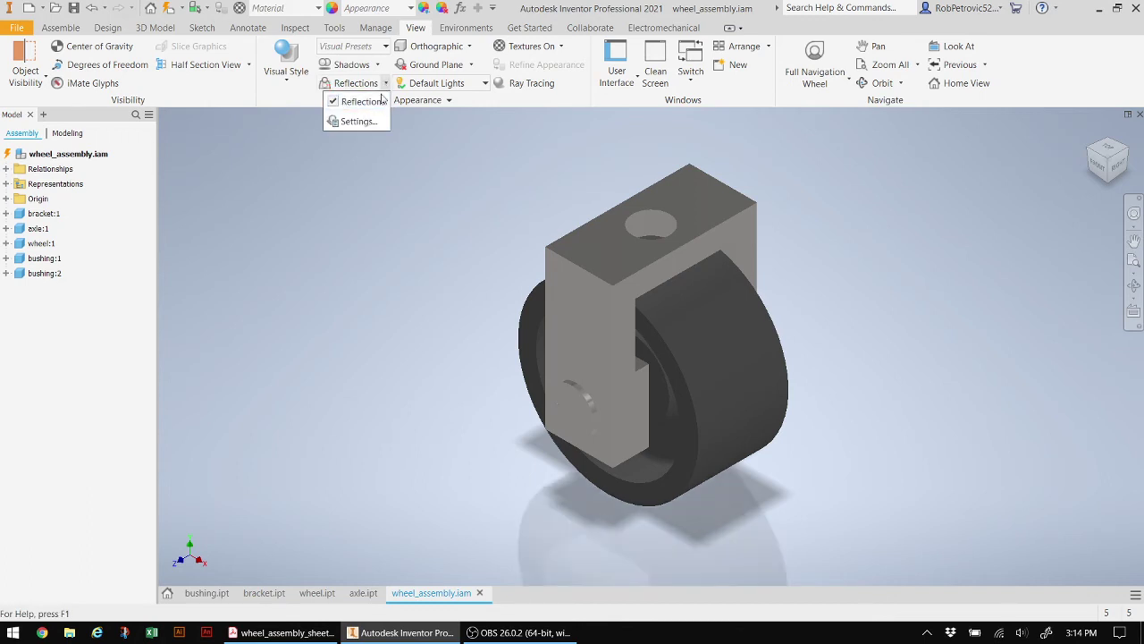
left_click(332, 101)
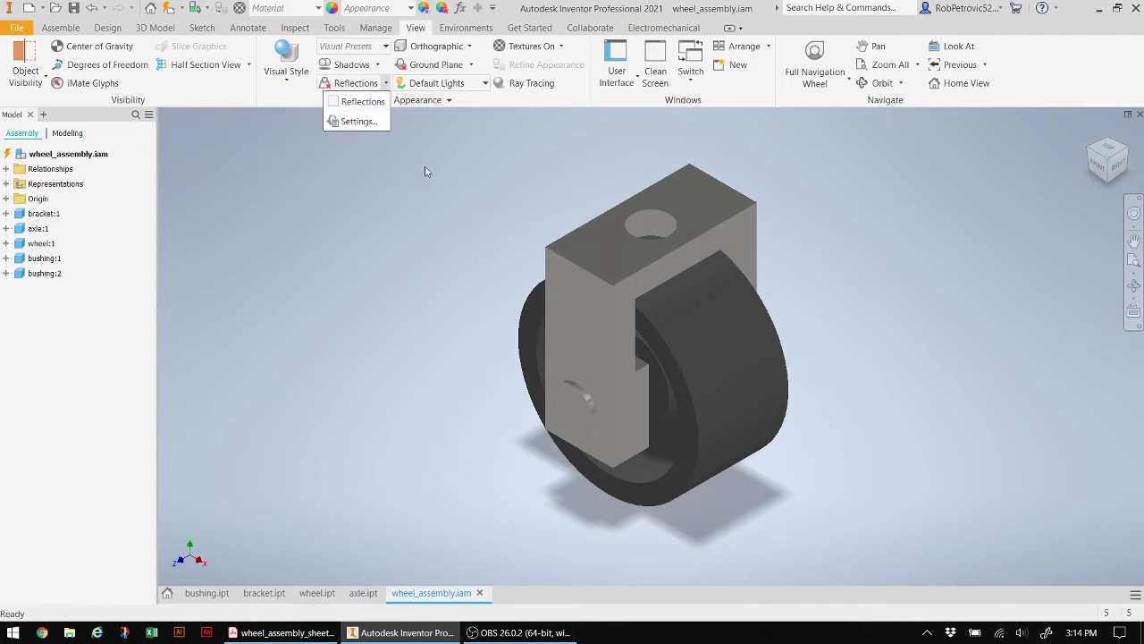
Ray-trace the wheel assembly at Fine quality and bring up the image Save As dialog.
left_click(533, 87)
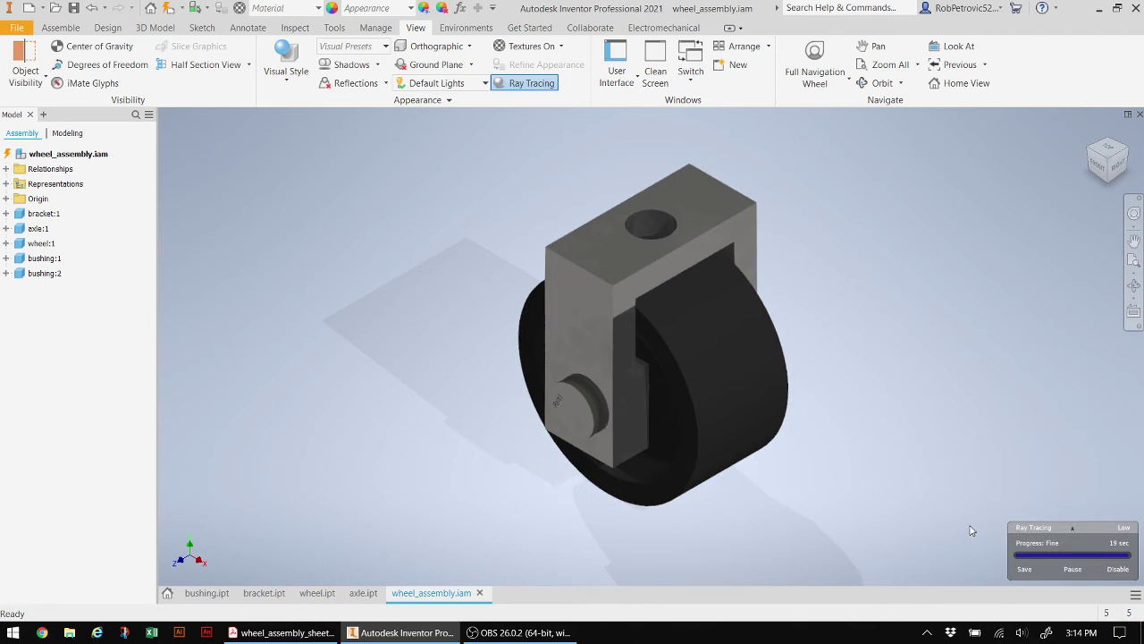
left_click(1026, 569)
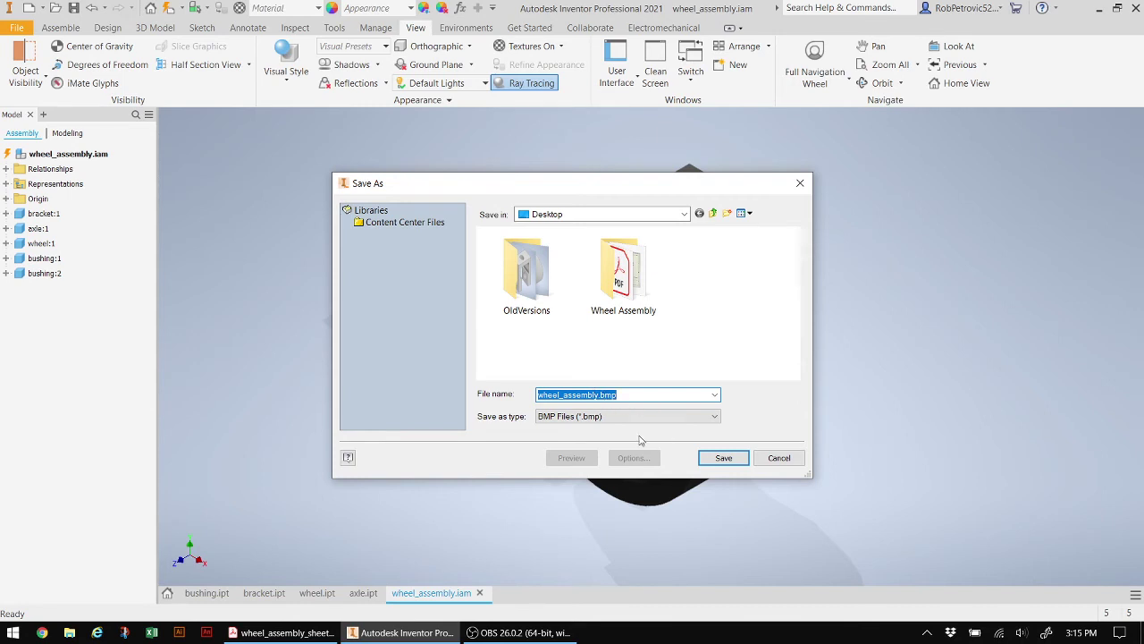
Save the render as JPEG wheel_assembly.jpg on the Desktop, save the assembly, then go to axle.ipt.
left_click(715, 417)
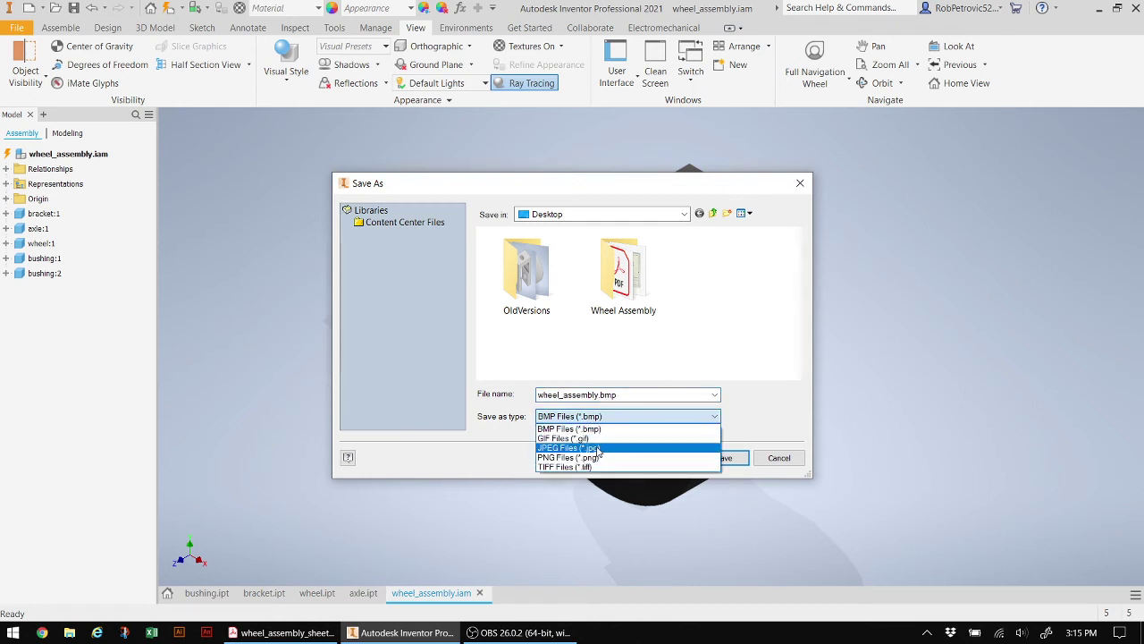
left_click(597, 449)
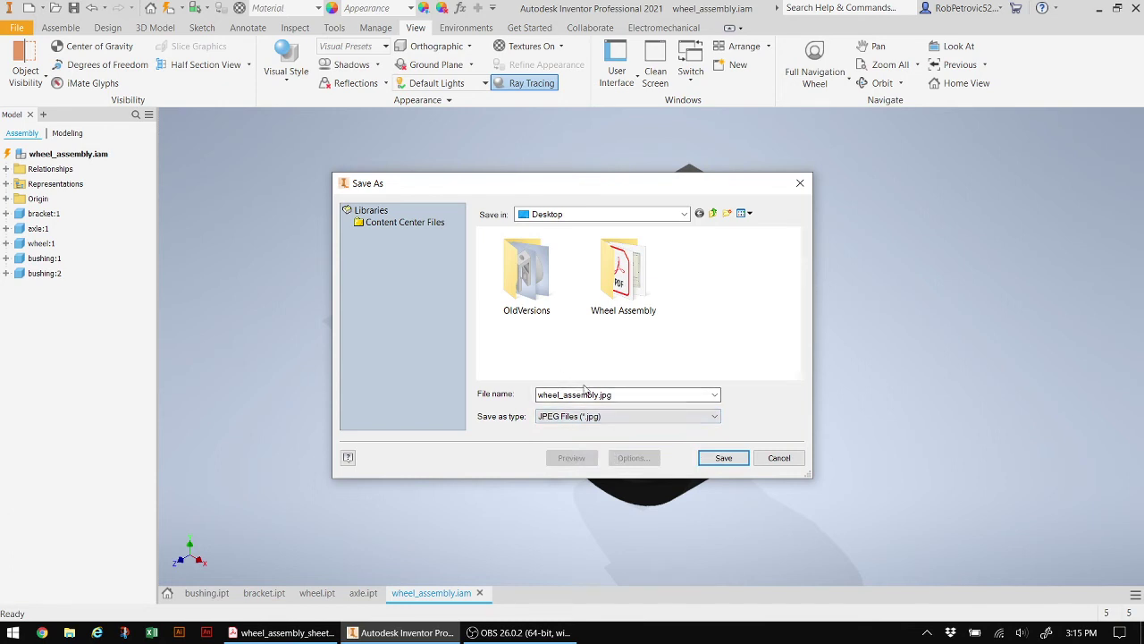
left_click(731, 458)
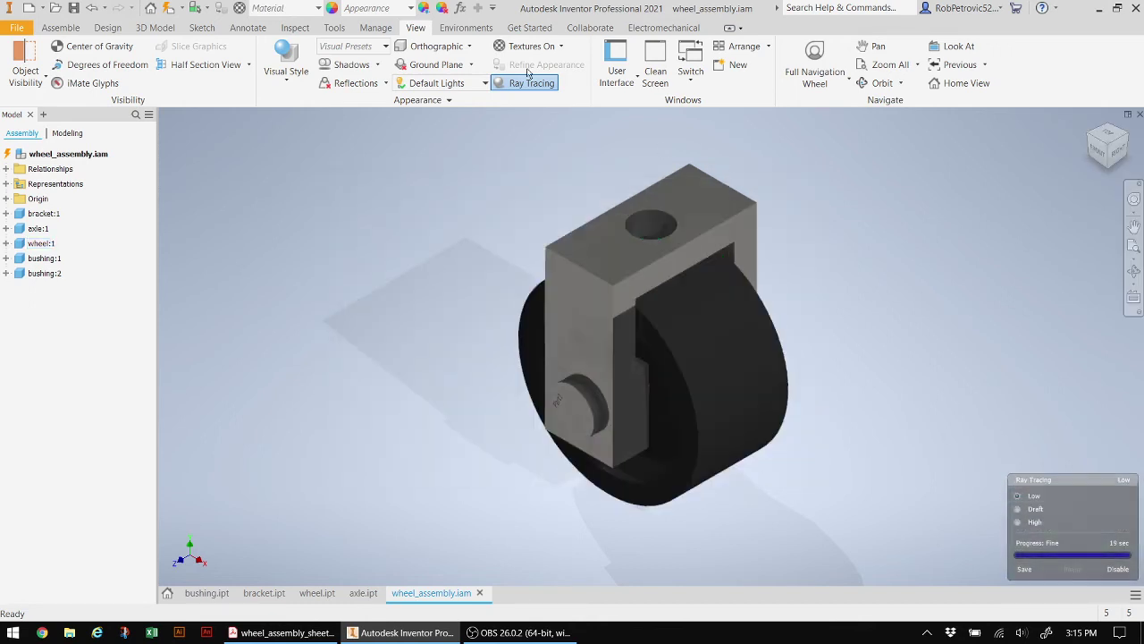
left_click(79, 9)
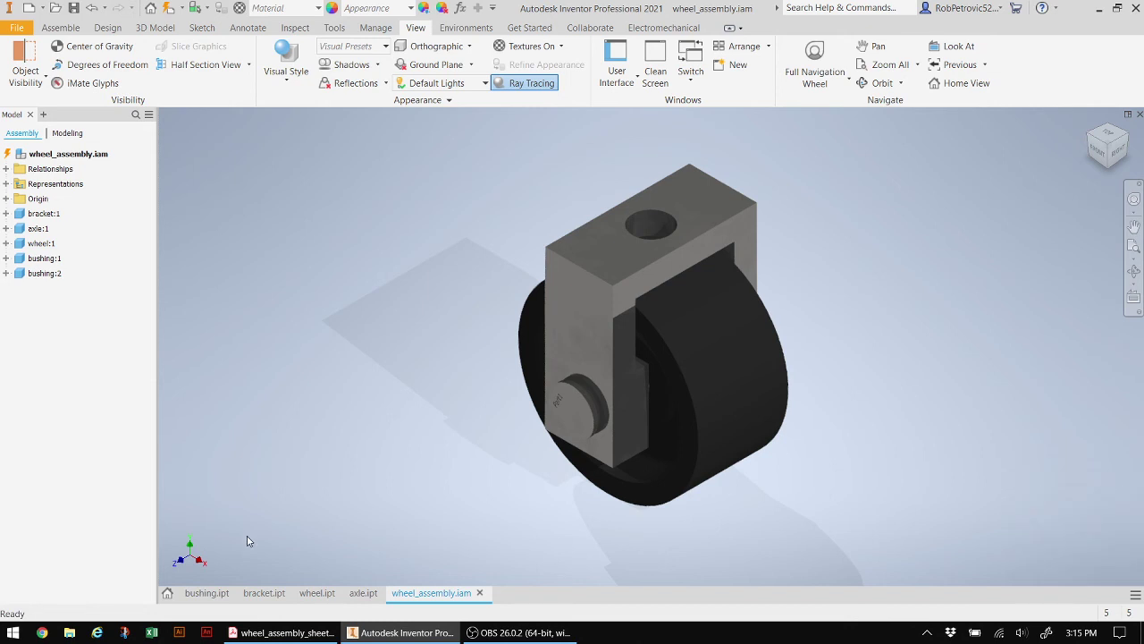
left_click(363, 592)
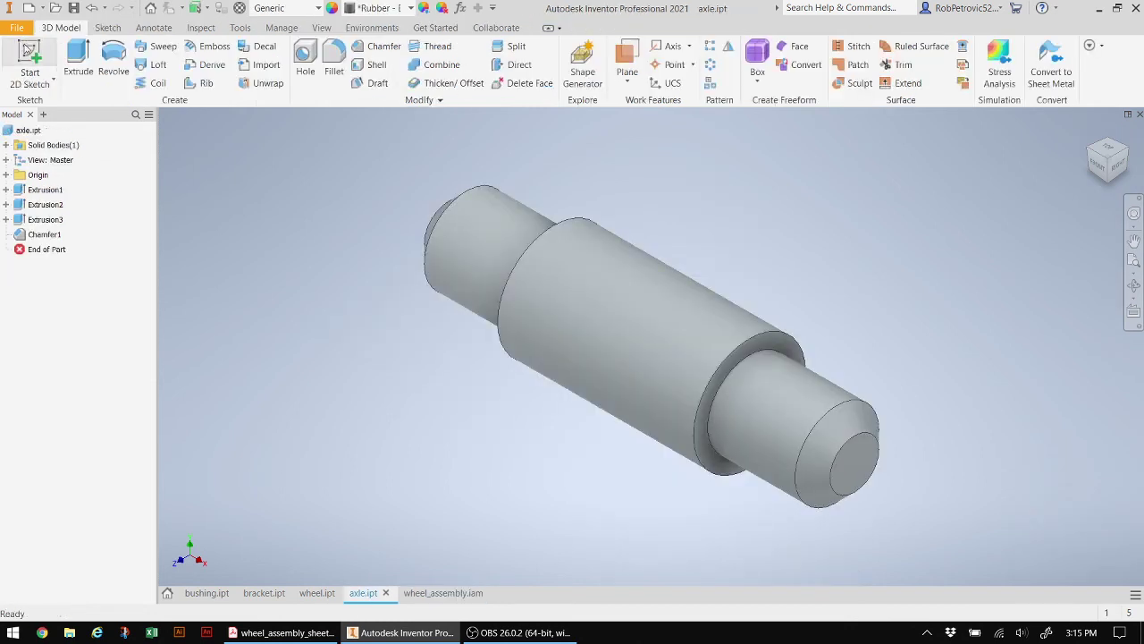
Open wheel_assembly.jpg from the desktop in Windows Photos.
left_click(1136, 633)
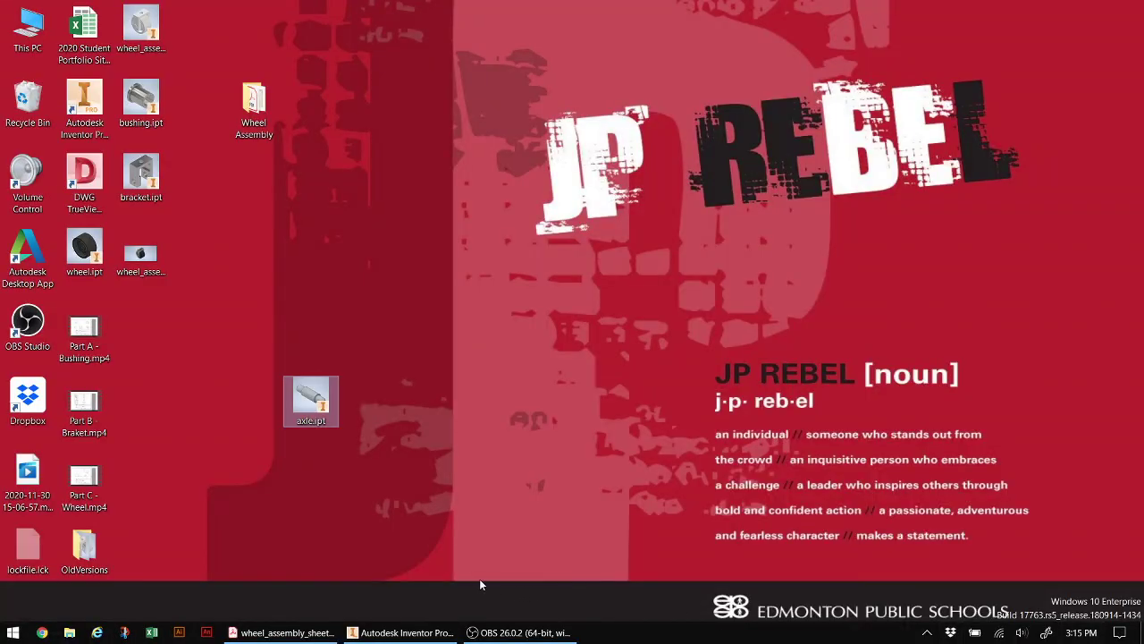
left_click_drag(141, 254, 318, 258)
double_click(316, 257)
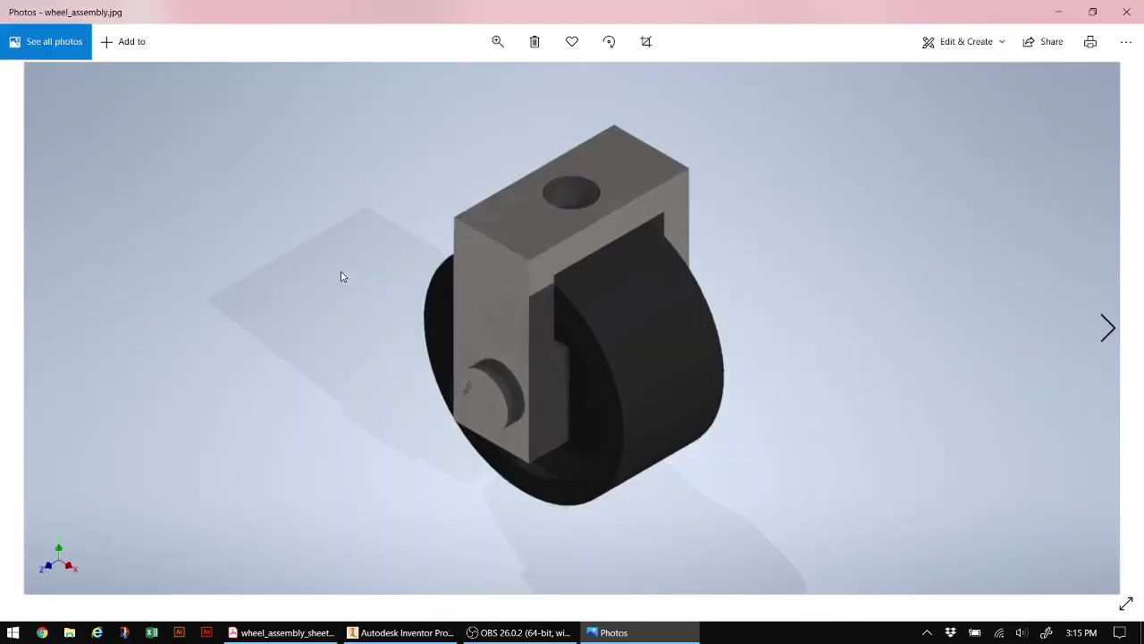
Crop the image tightly around the wheel assembly and start saving it as a copy.
left_click(648, 44)
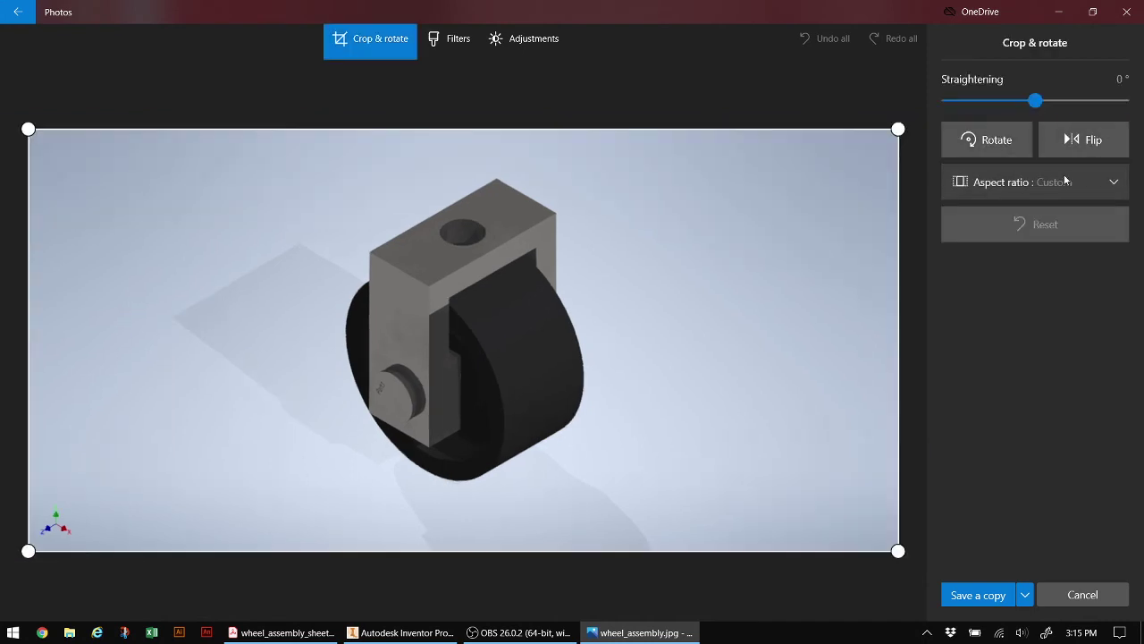
left_click_drag(897, 551, 638, 527)
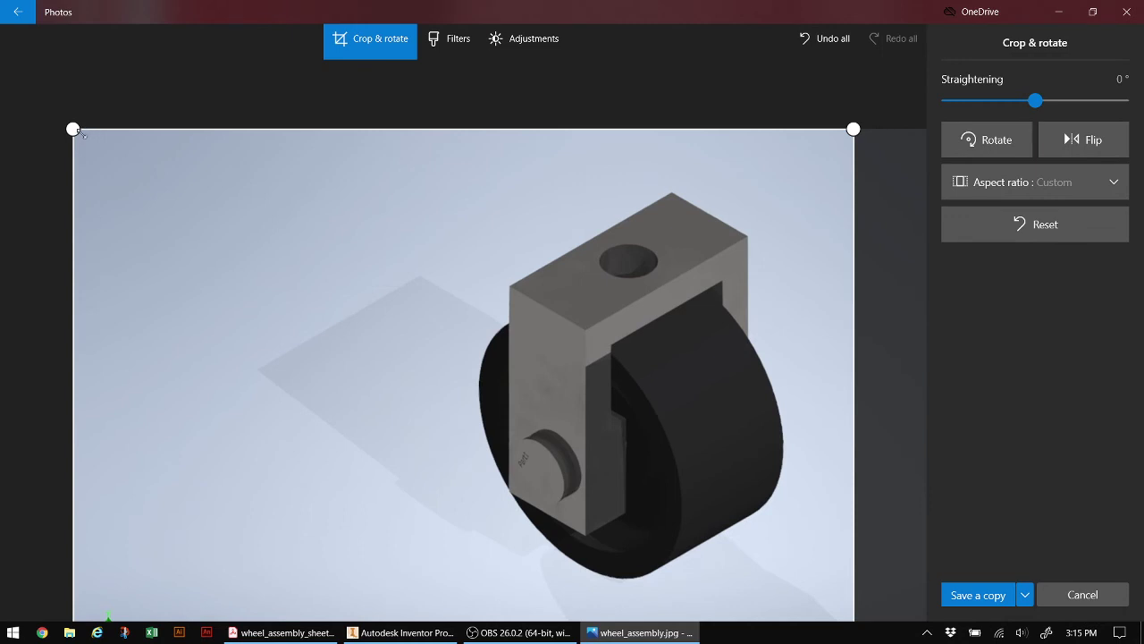
left_click_drag(73, 129, 355, 143)
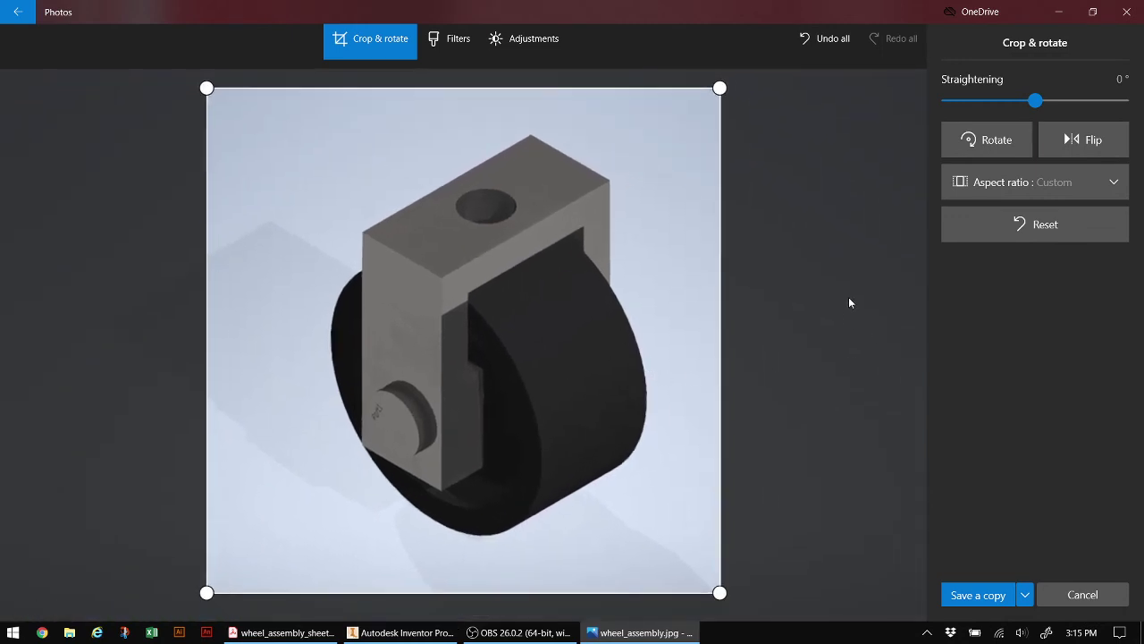
left_click(980, 596)
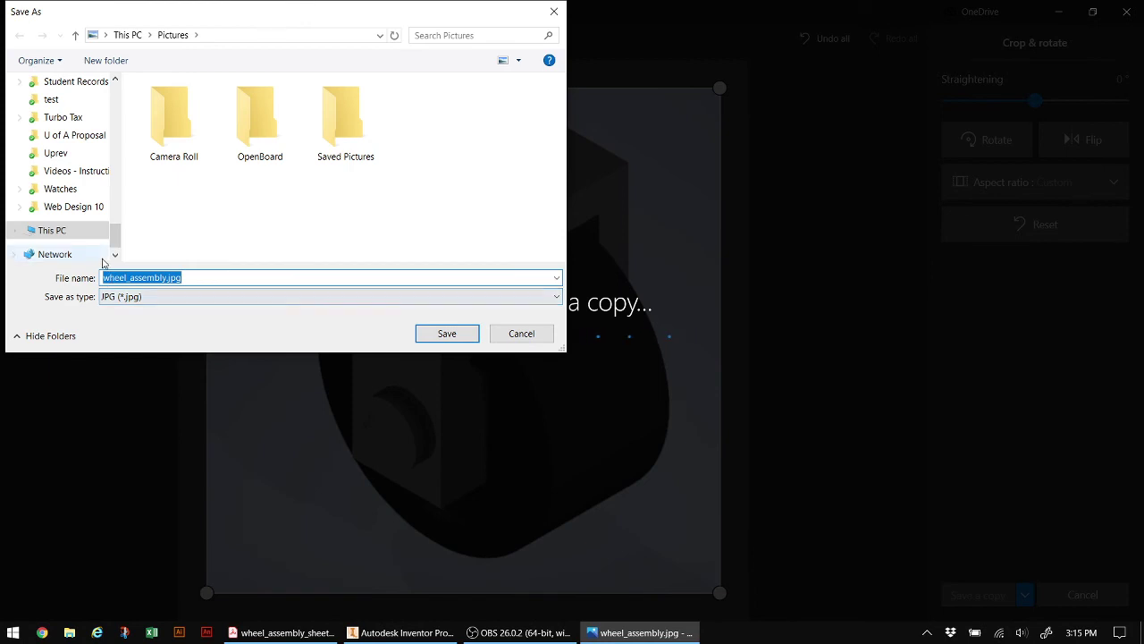
Save the cropped copy to the Desktop as wheel_assembly2.jpg and close Photos.
left_click(380, 35)
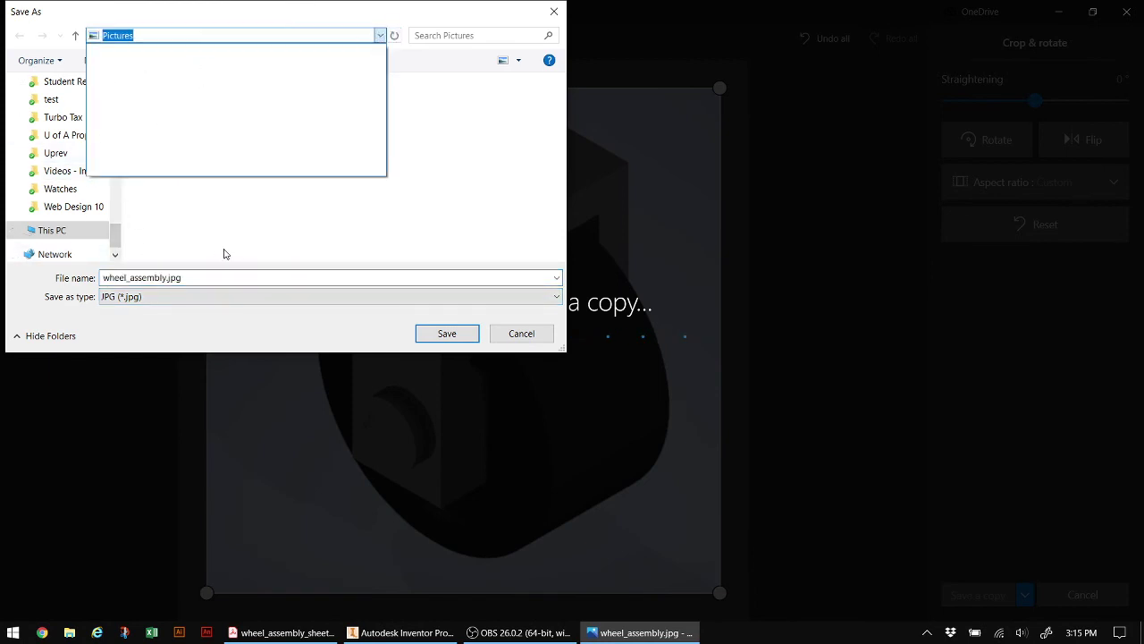
key("Escape")
left_click_drag(115, 241, 108, 79)
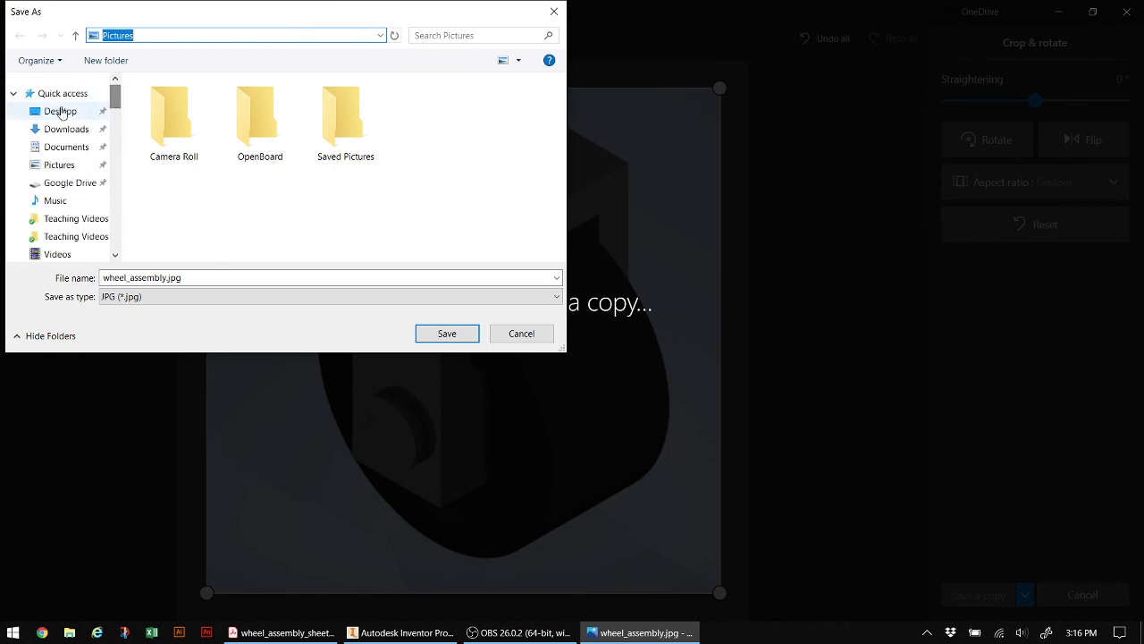
left_click(62, 111)
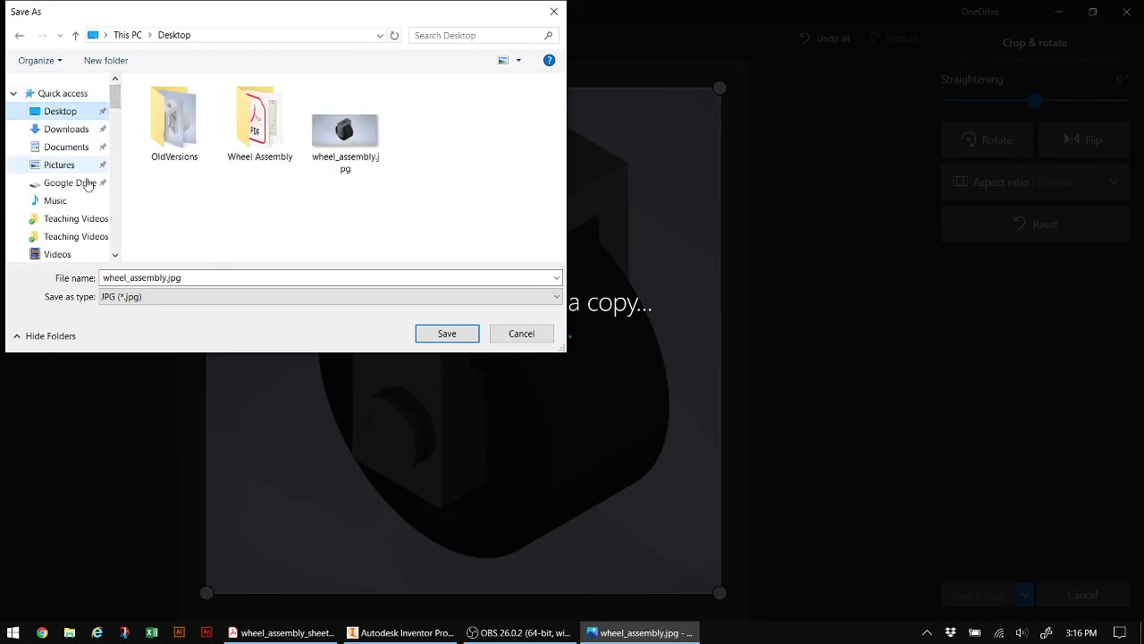
left_click(165, 278)
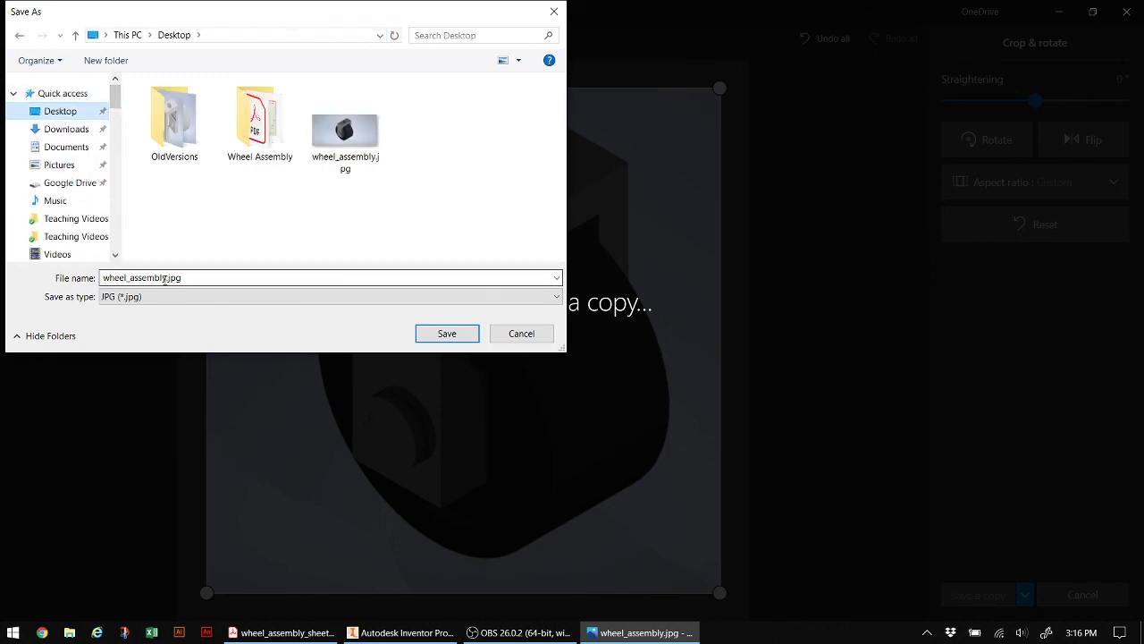
double_click(165, 278)
left_click(167, 278)
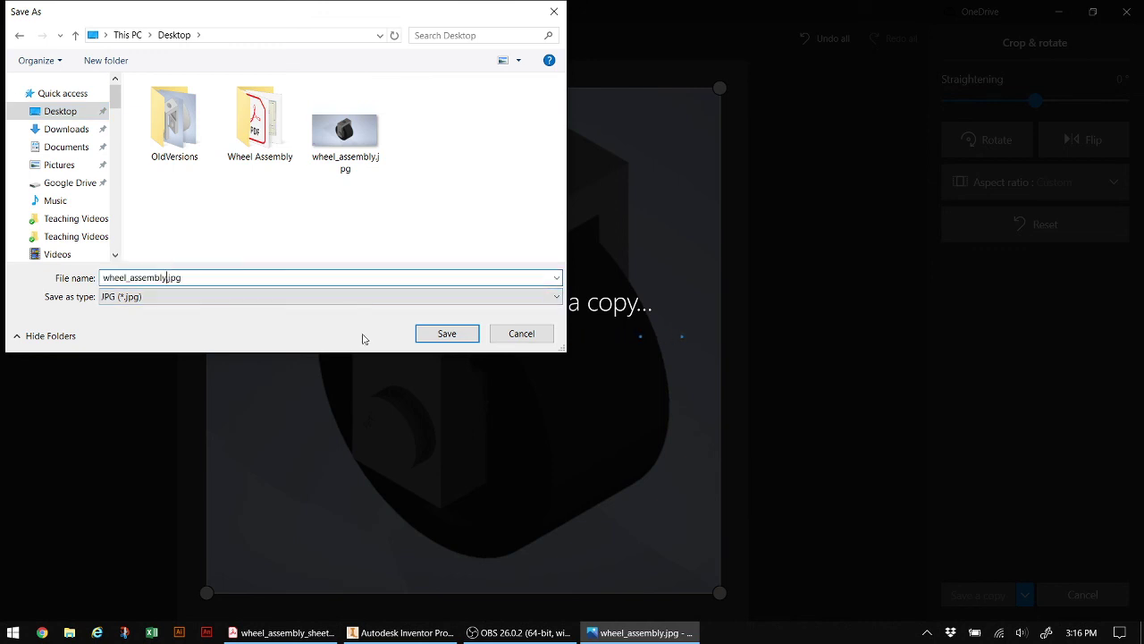
type("2")
left_click(446, 334)
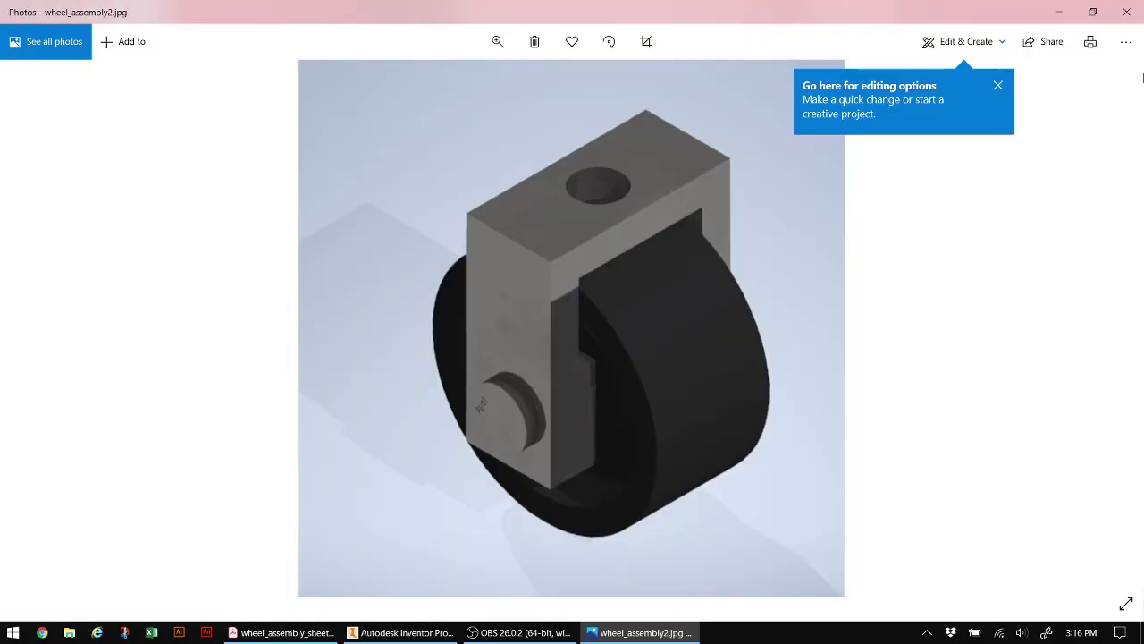
left_click(1127, 14)
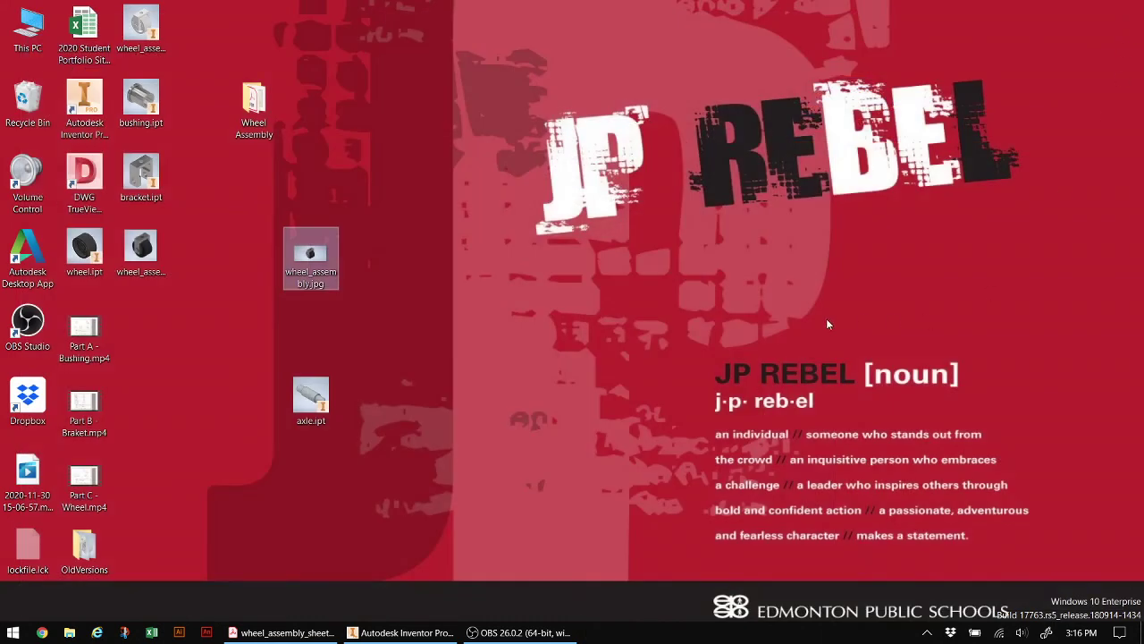
Bring Inventor forward from the taskbar, then switch to wheel_assembly_sheets.pdf in Acrobat Reader.
left_click(398, 632)
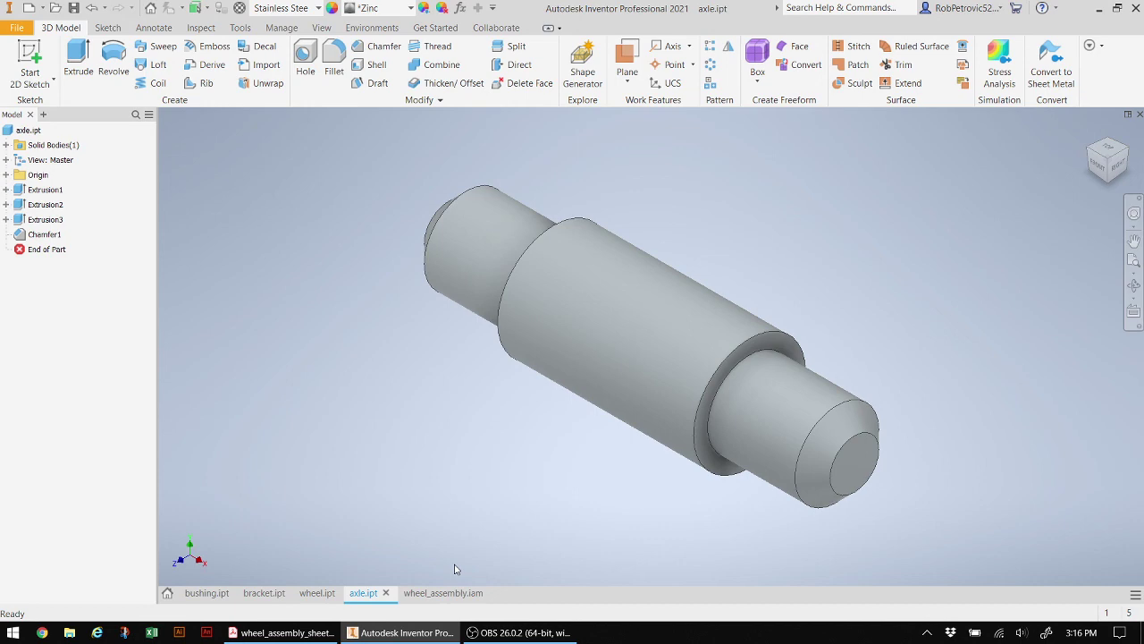
left_click(248, 639)
Scroll from sheet 1 through to sheet 5, the EXPLODED VIEW with the rendered wheel image.
scroll(462, 424, "up", 2)
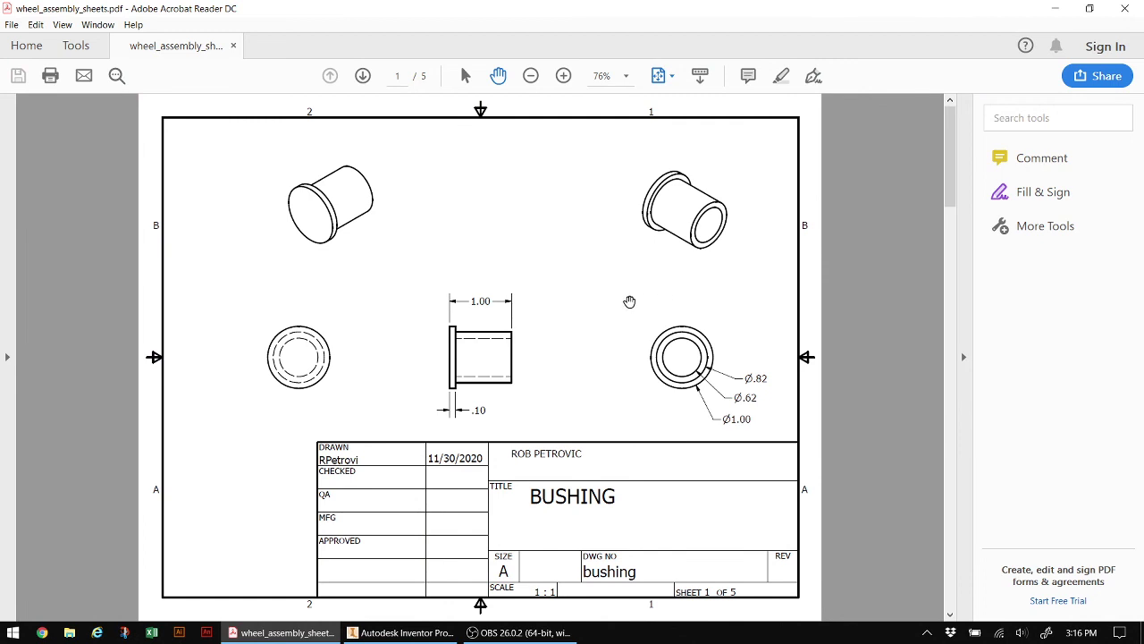
scroll(629, 301, "down", 1)
scroll(629, 301, "down", 1)
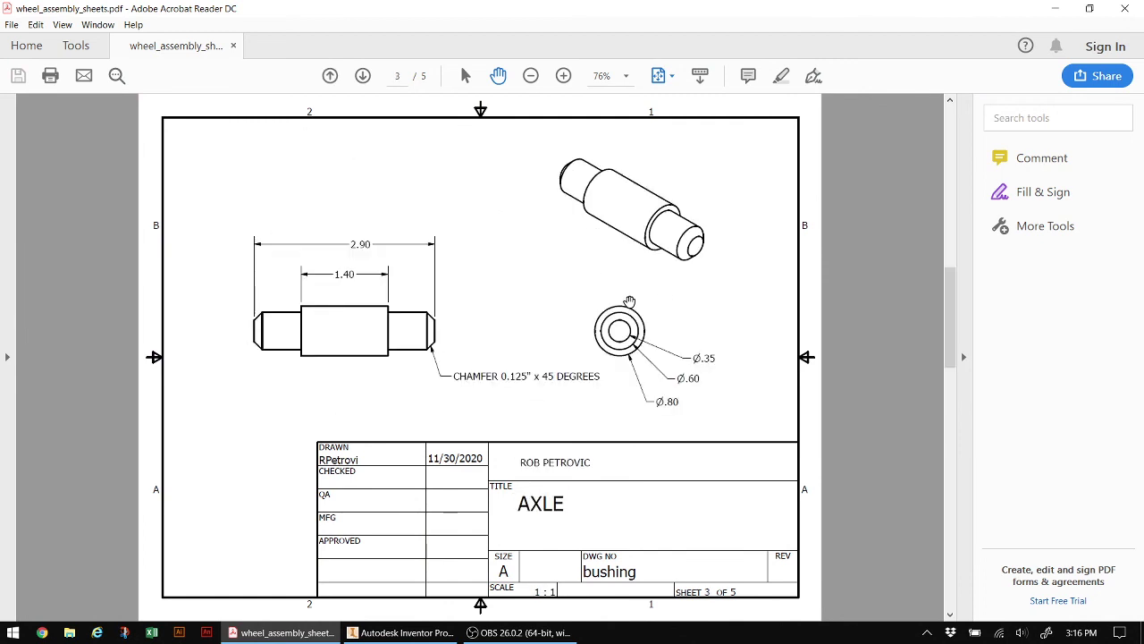
scroll(629, 301, "down", 1)
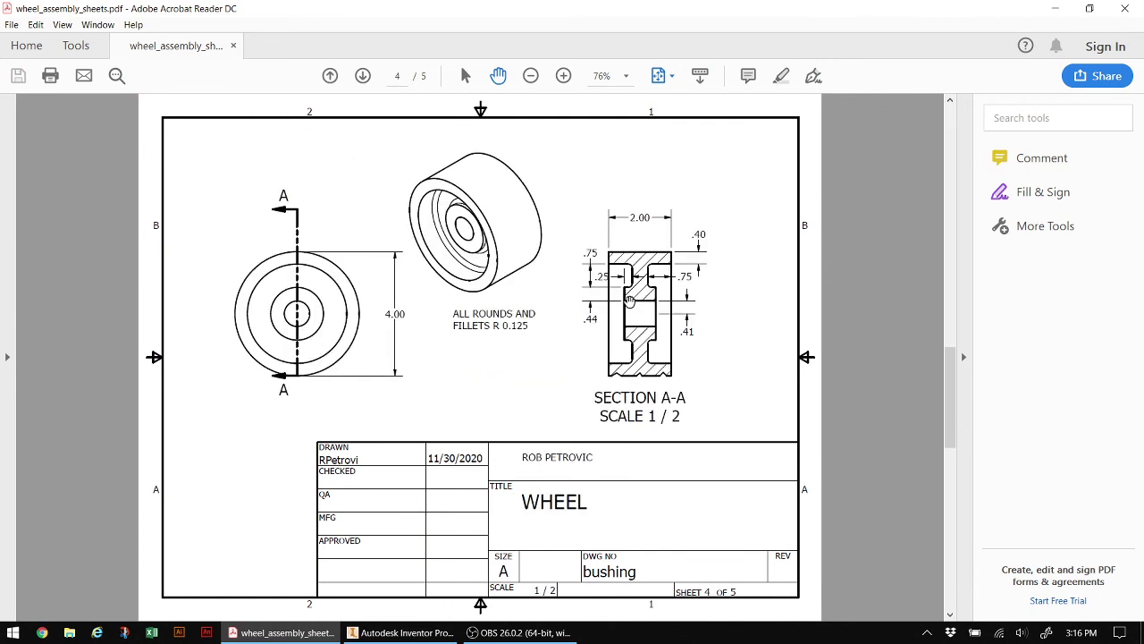
scroll(630, 301, "down", 1)
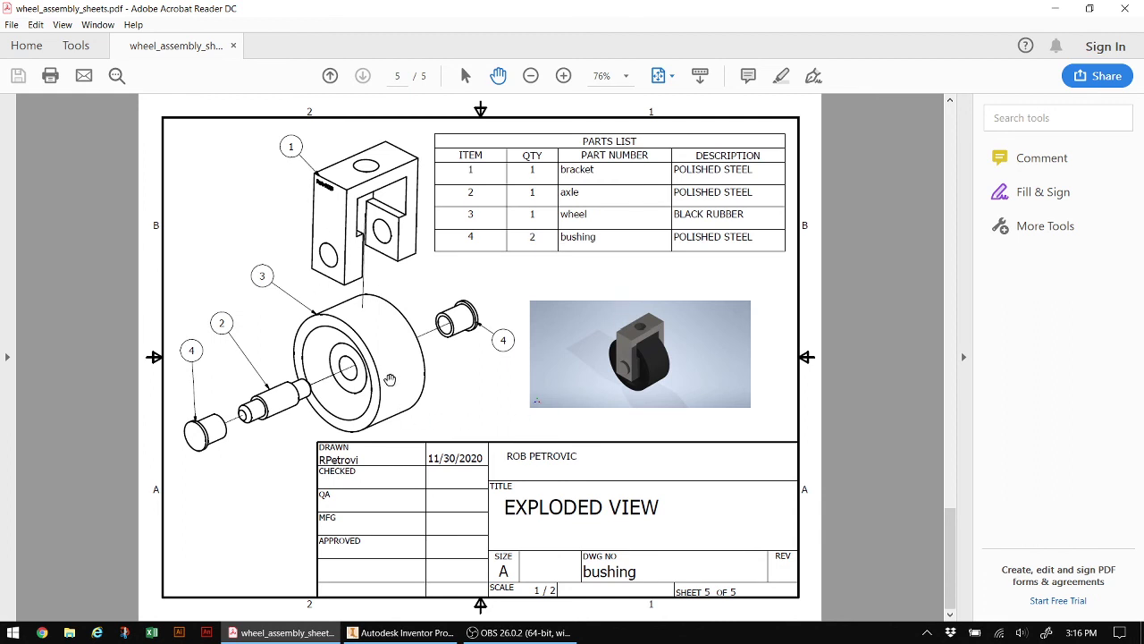